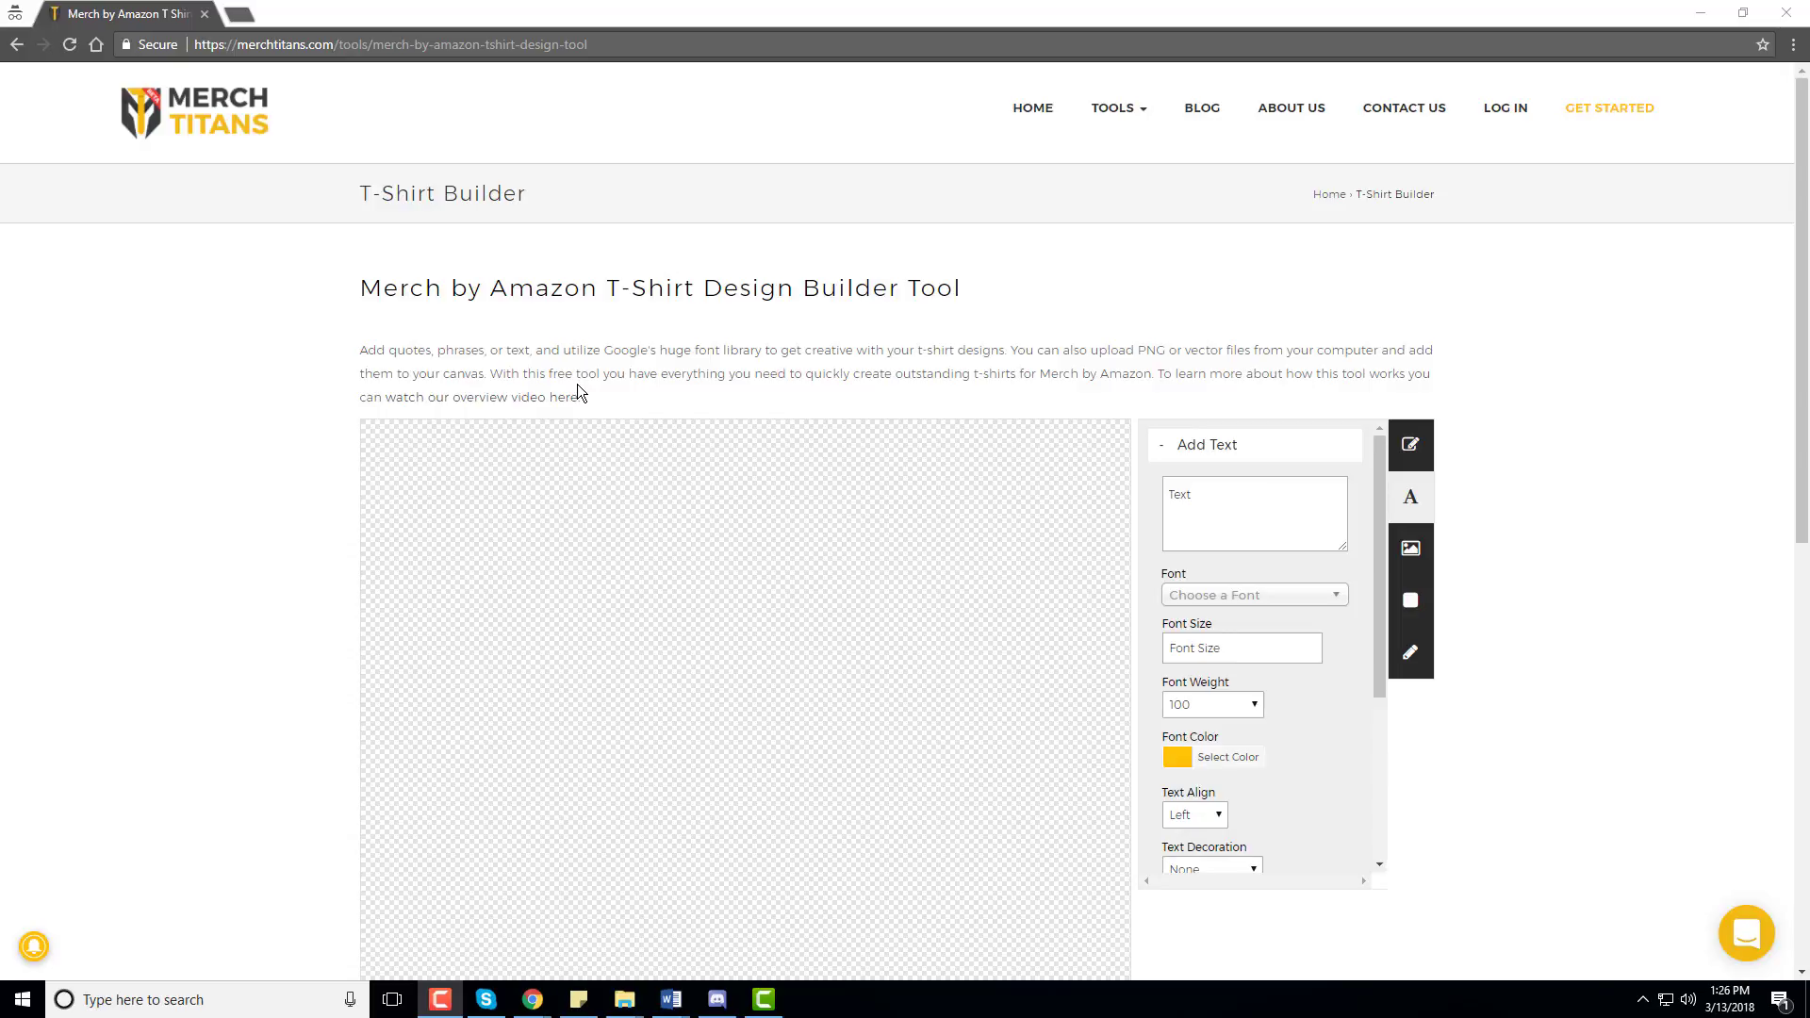
# Open Tools > T-Shirt Builder on the Merch Titans site to get a blank design canvas
pyautogui.moveTo(1120, 109)
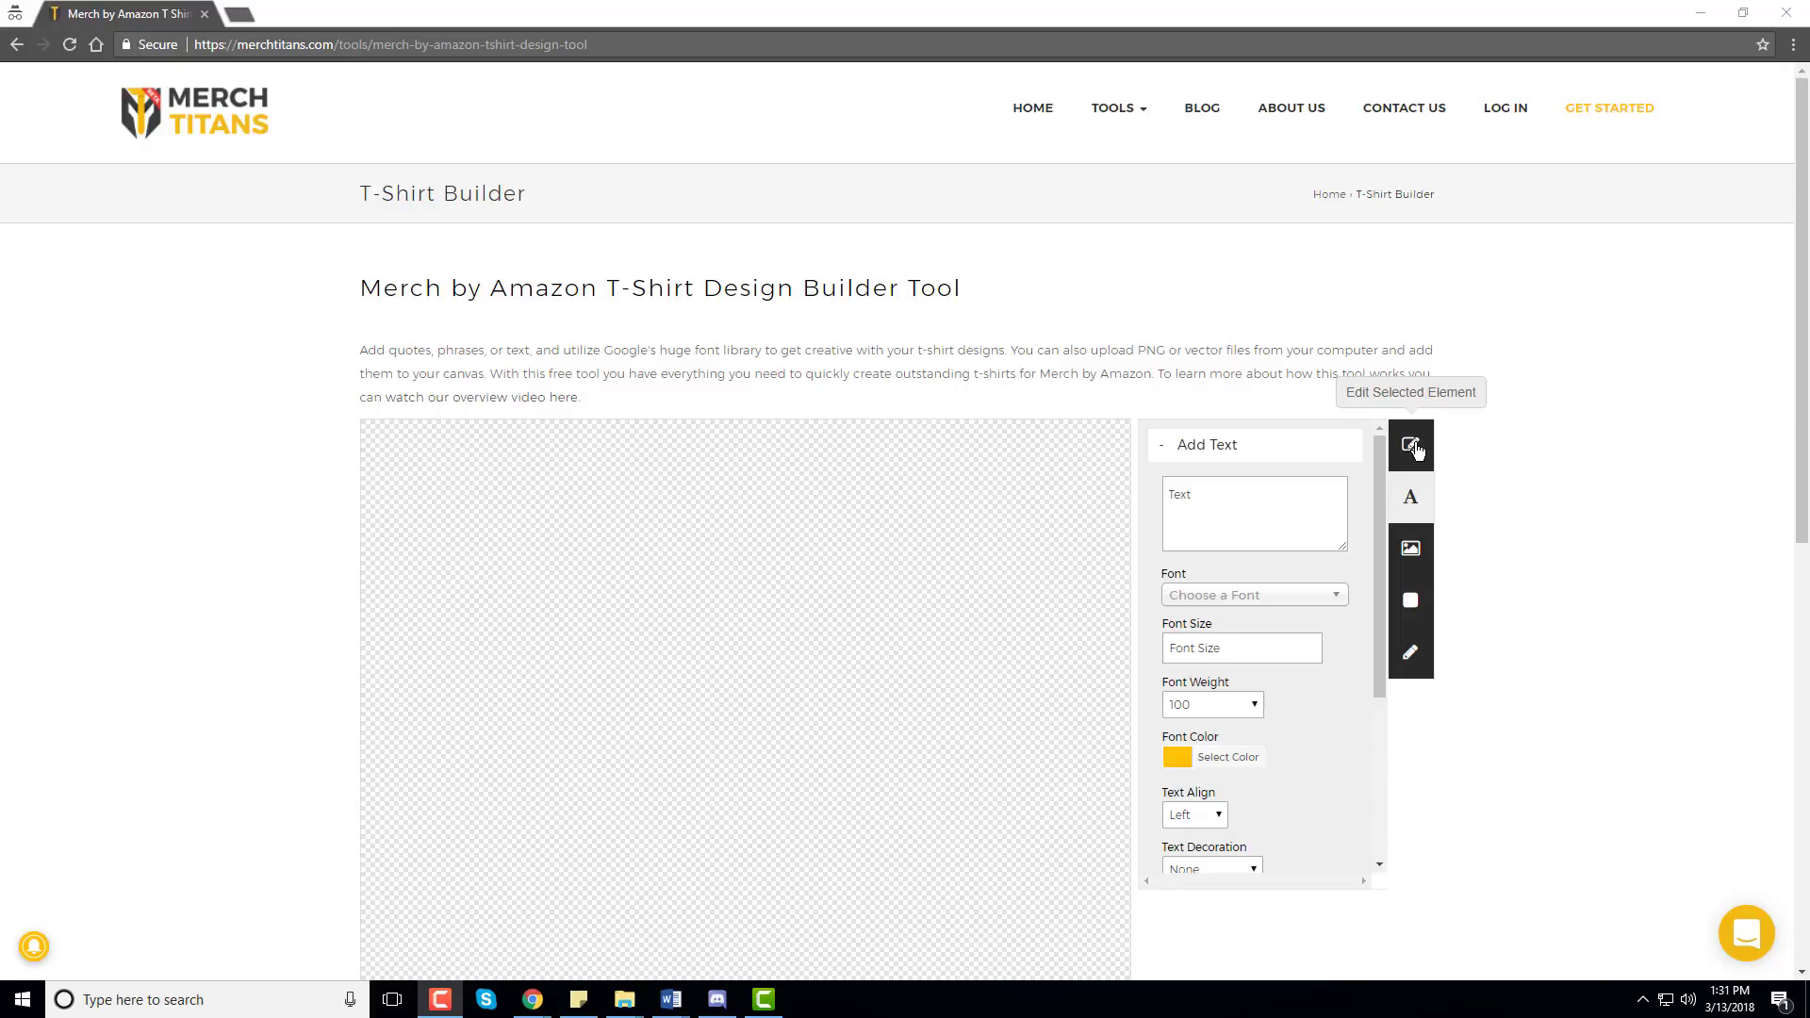
pyautogui.click(1415, 449)
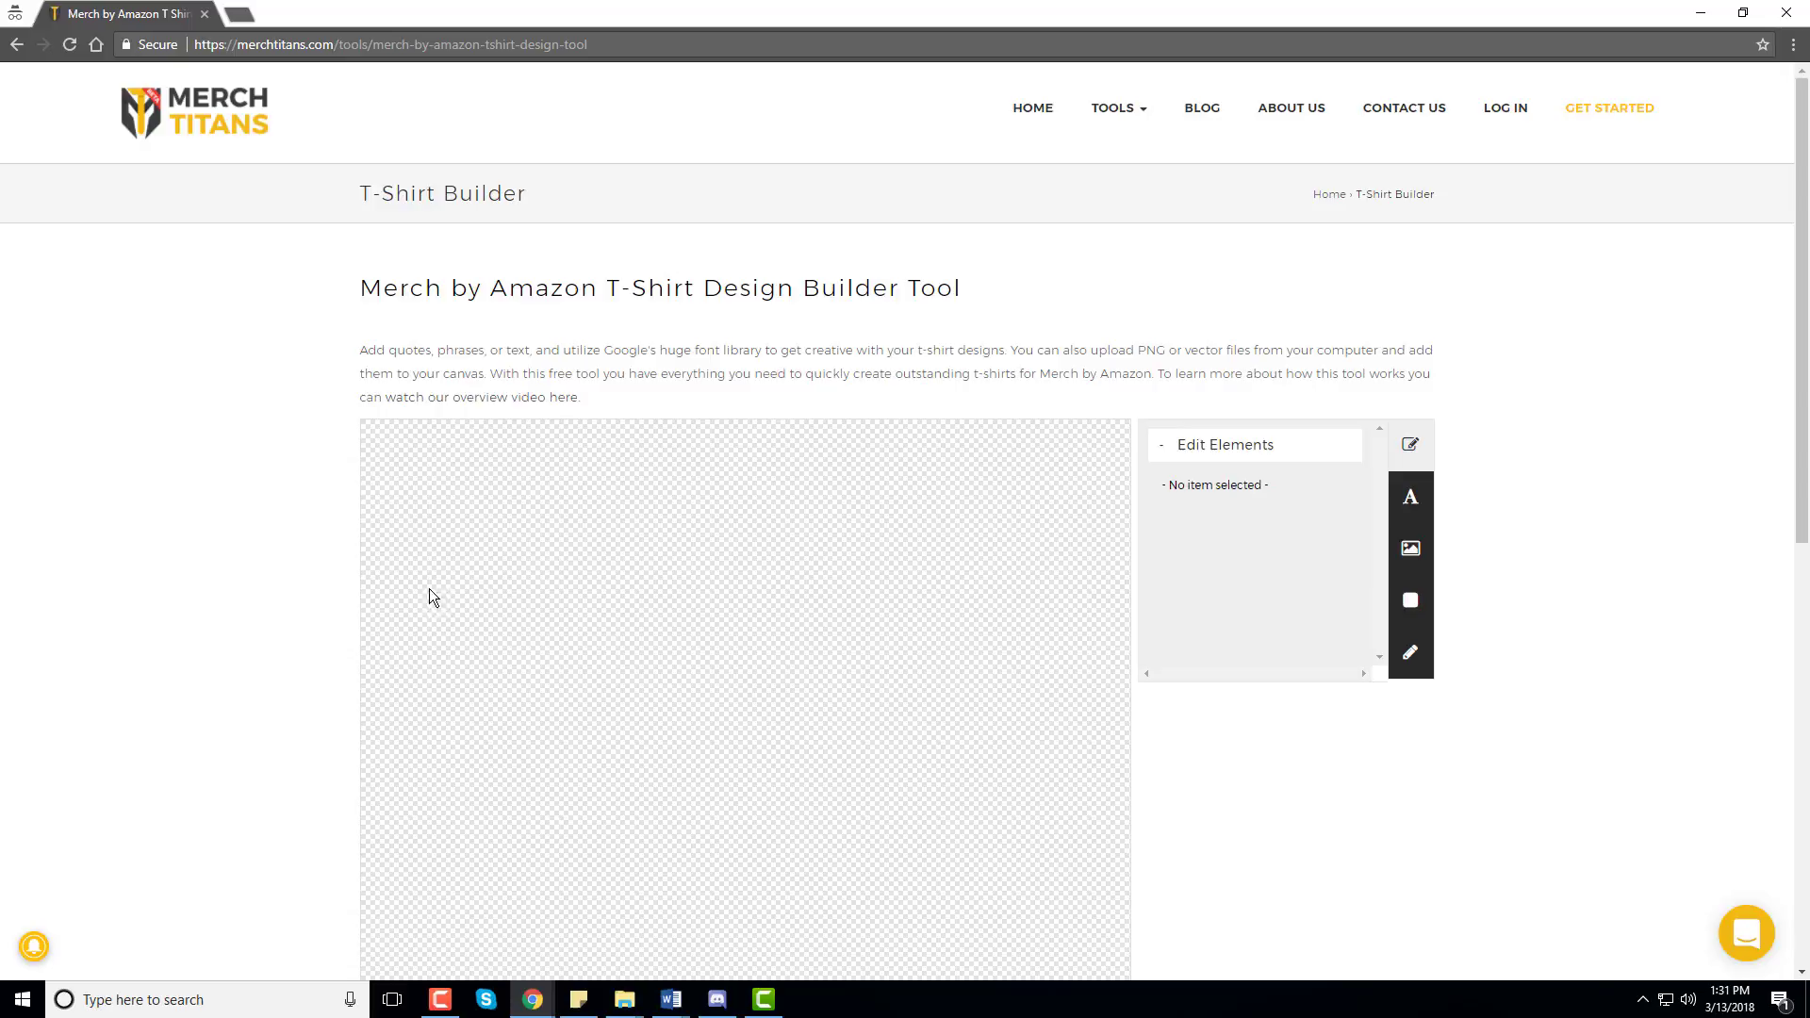
pyautogui.click(1431, 499)
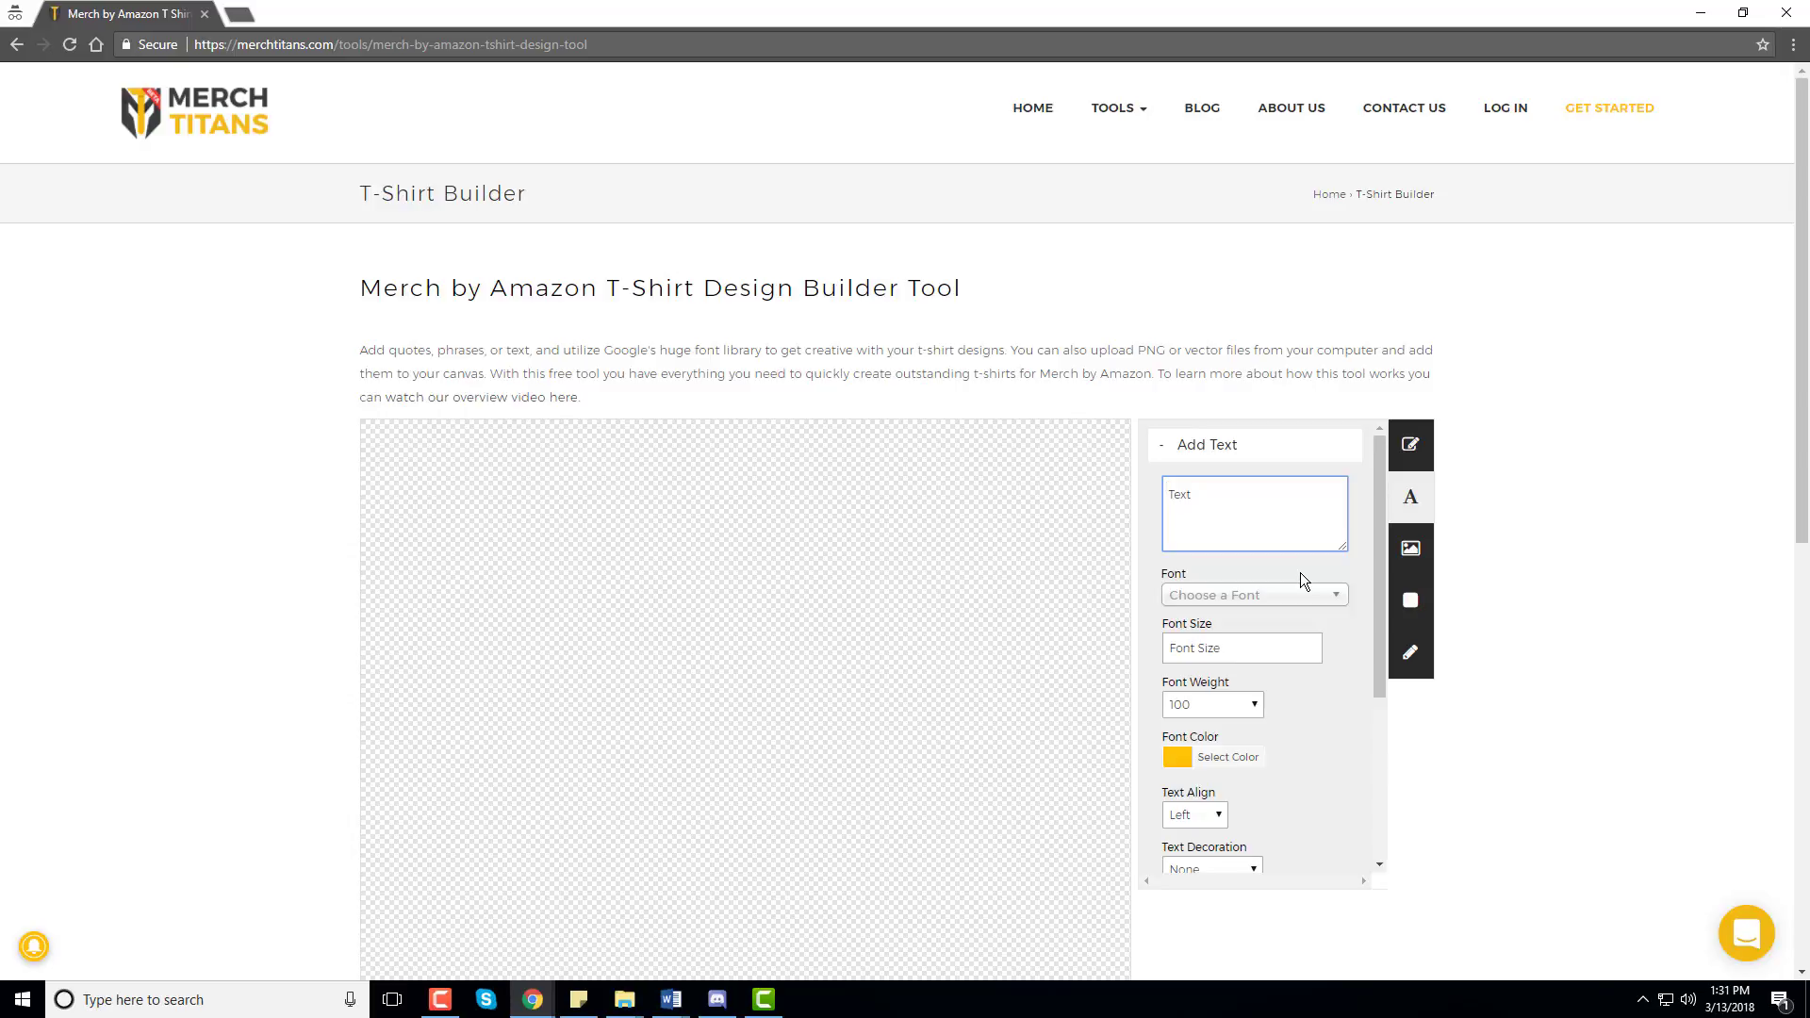
pyautogui.click(1410, 548)
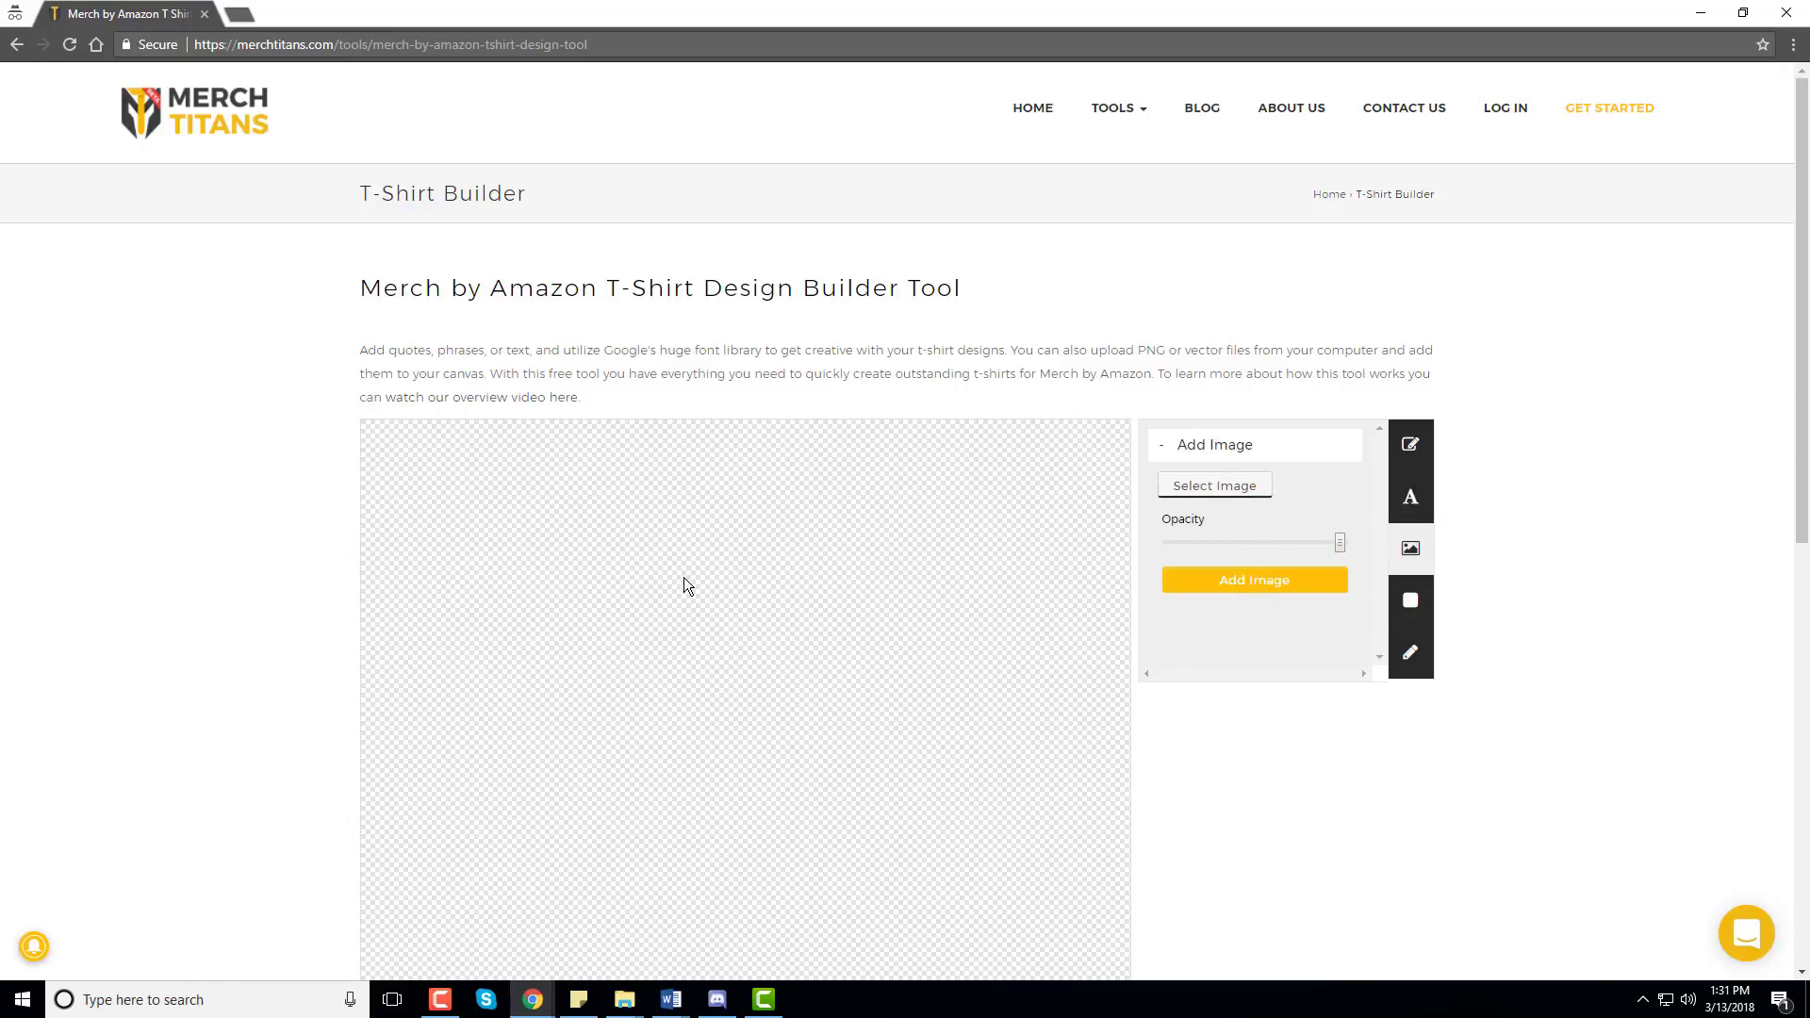
pyautogui.click(1410, 600)
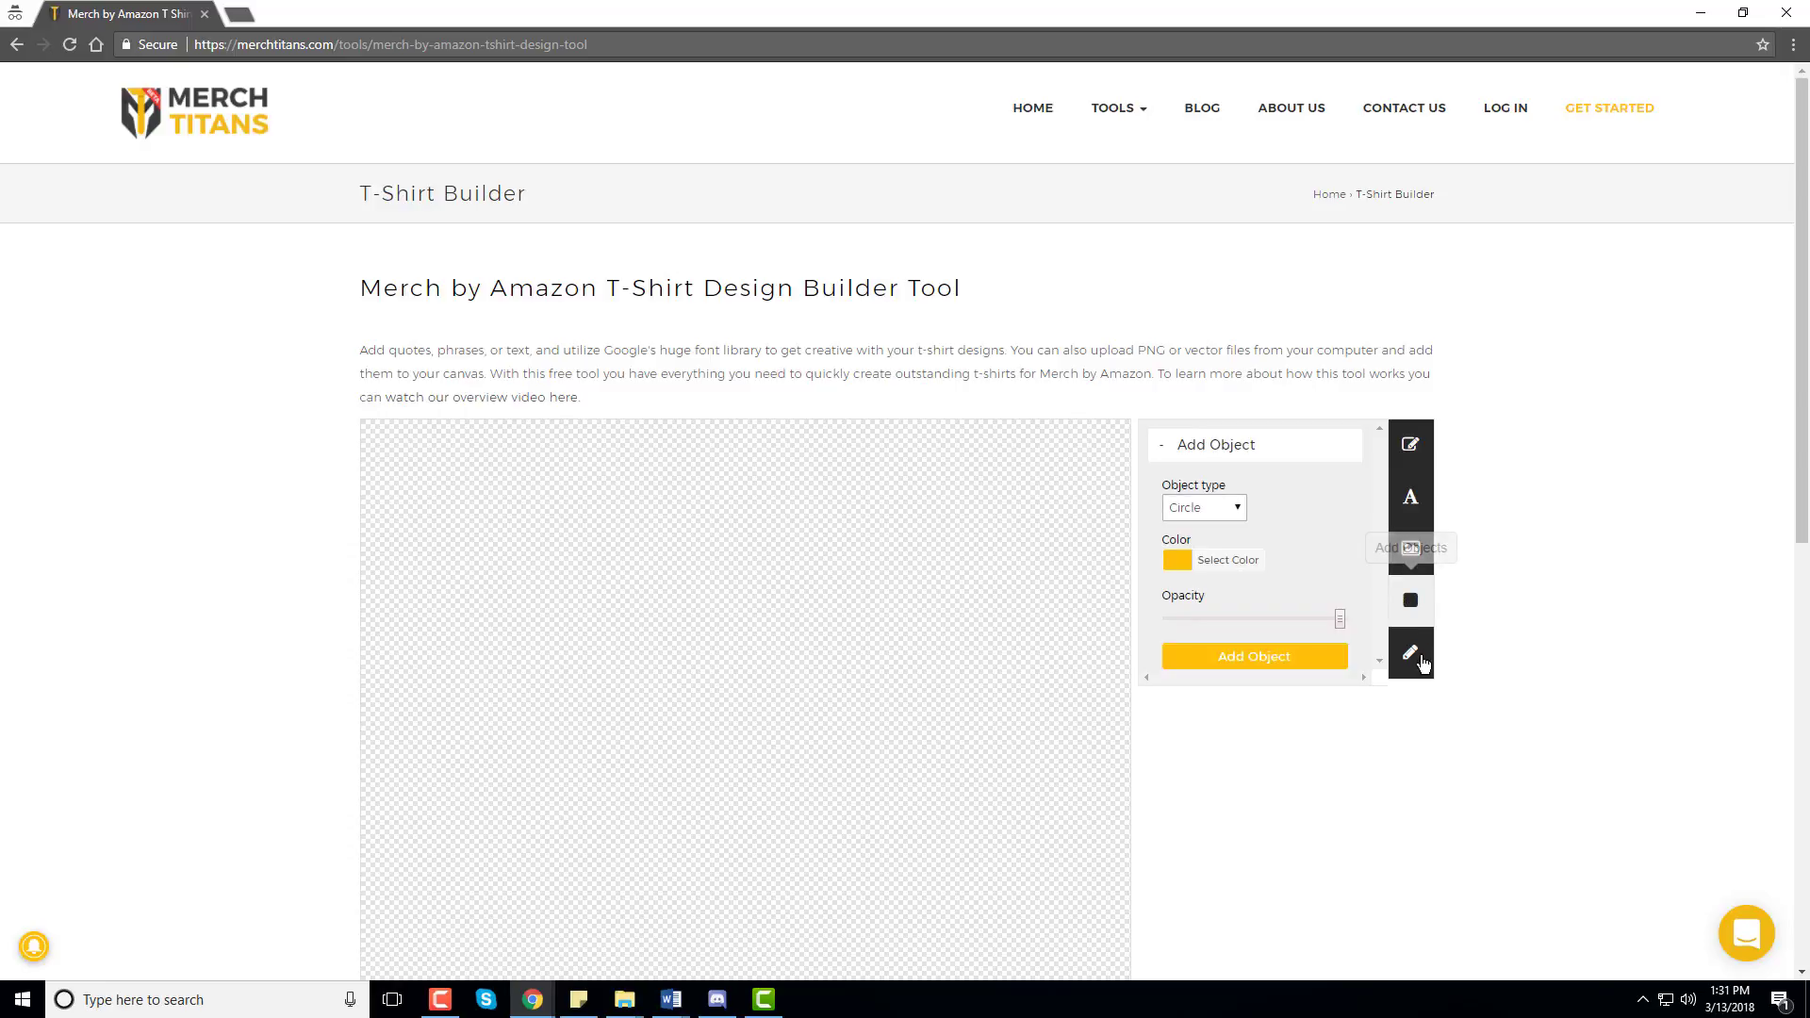
pyautogui.click(1410, 653)
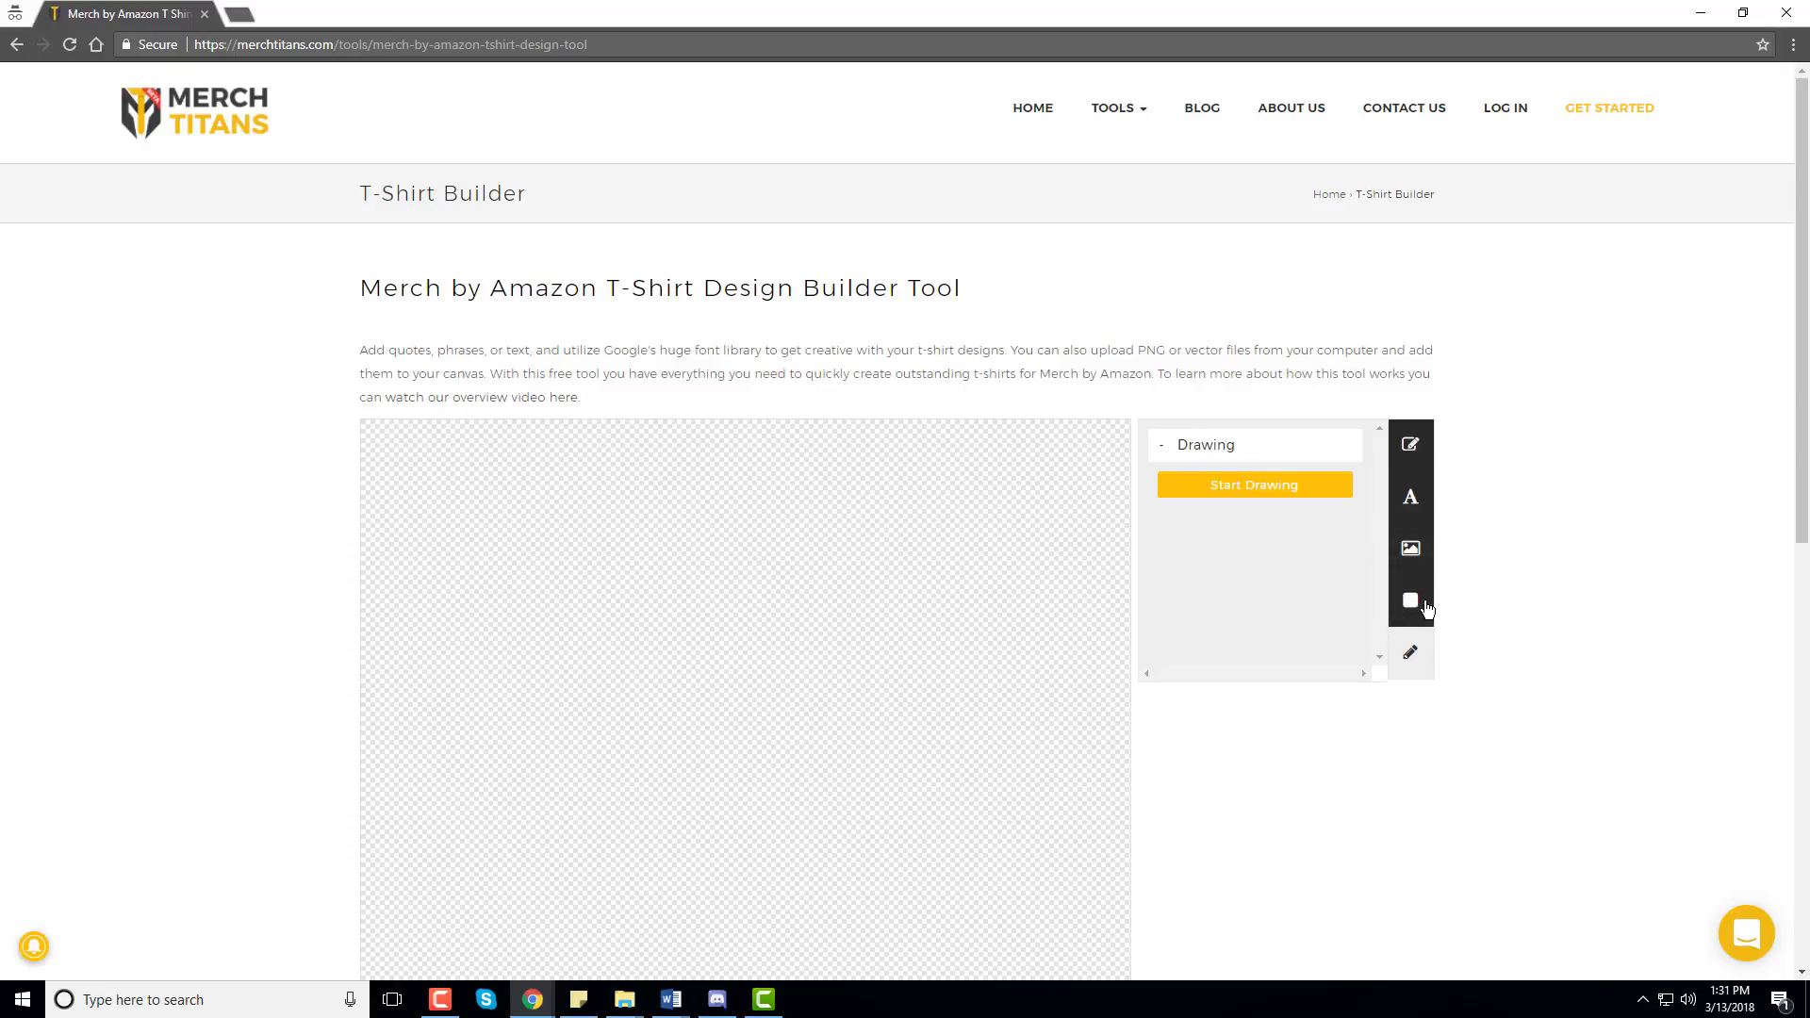
pyautogui.click(1412, 499)
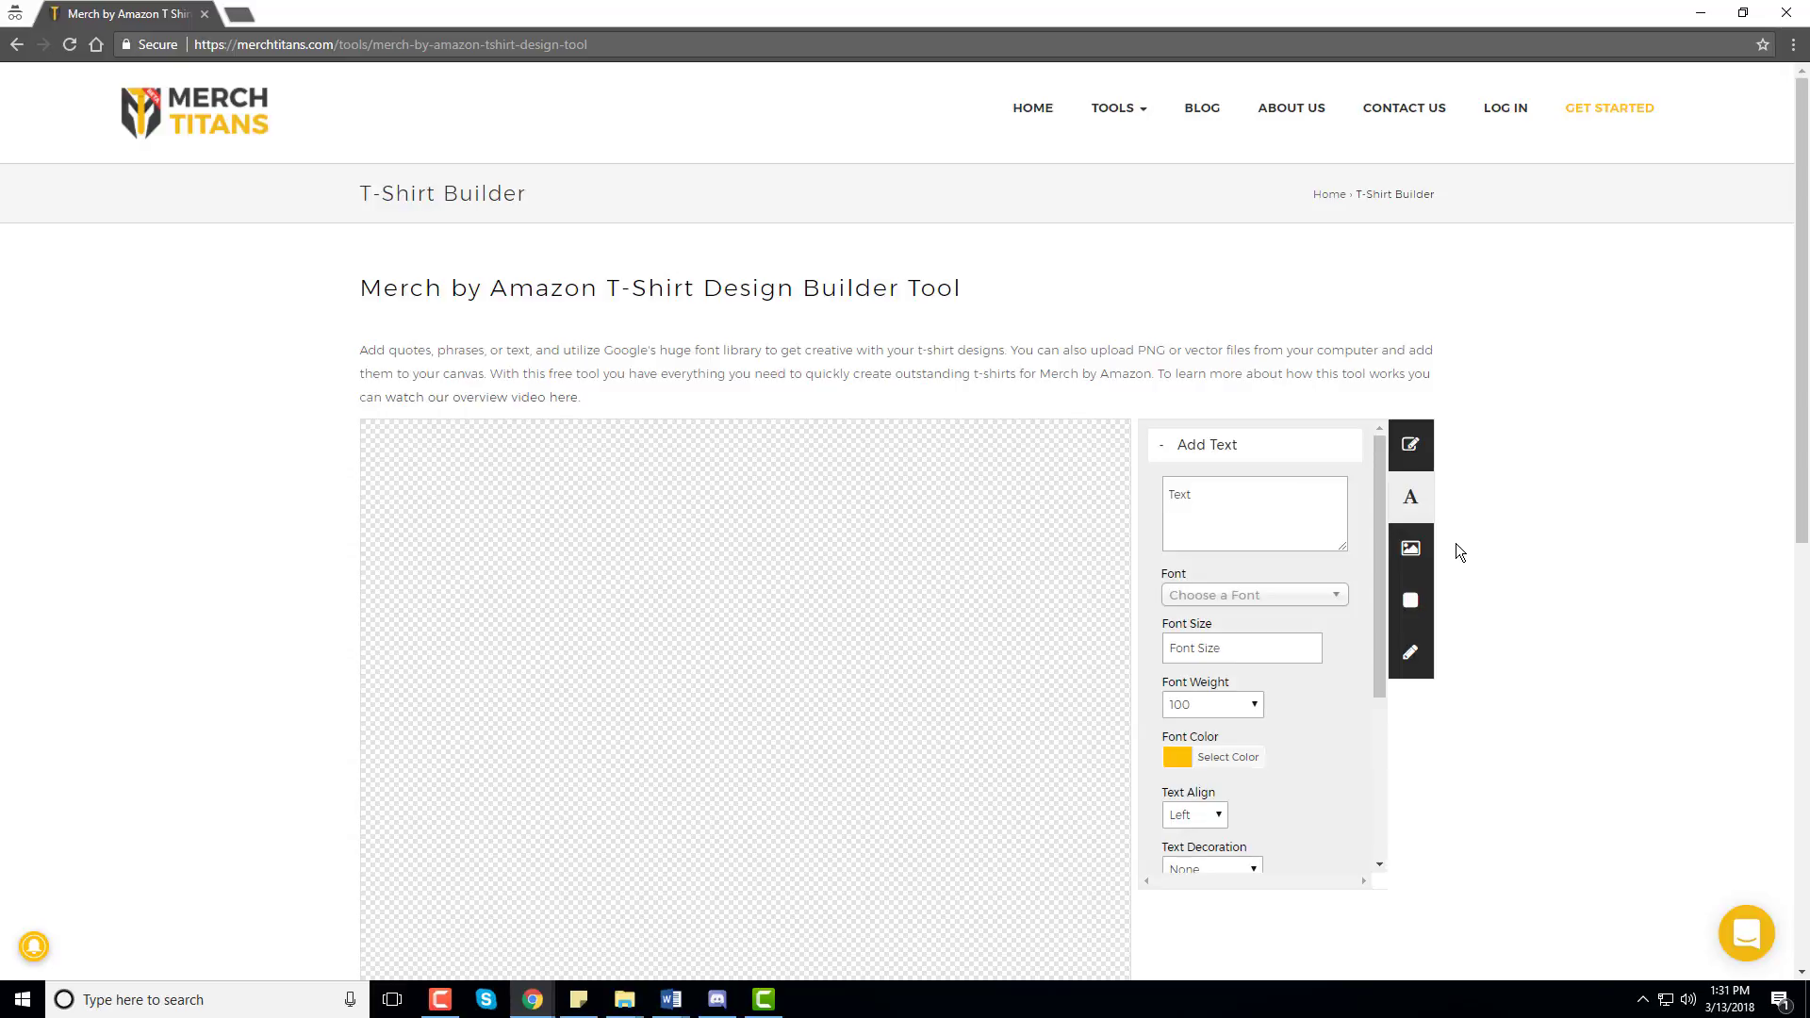
pyautogui.click(1269, 476)
# Replace the default text with I'D RATHER BE and add it to the canvas
pyautogui.press('BackSpace')
pyautogui.press('BackSpace')
pyautogui.press('BackSpace')
pyautogui.press('BackSpace')
pyautogui.write("I'D")
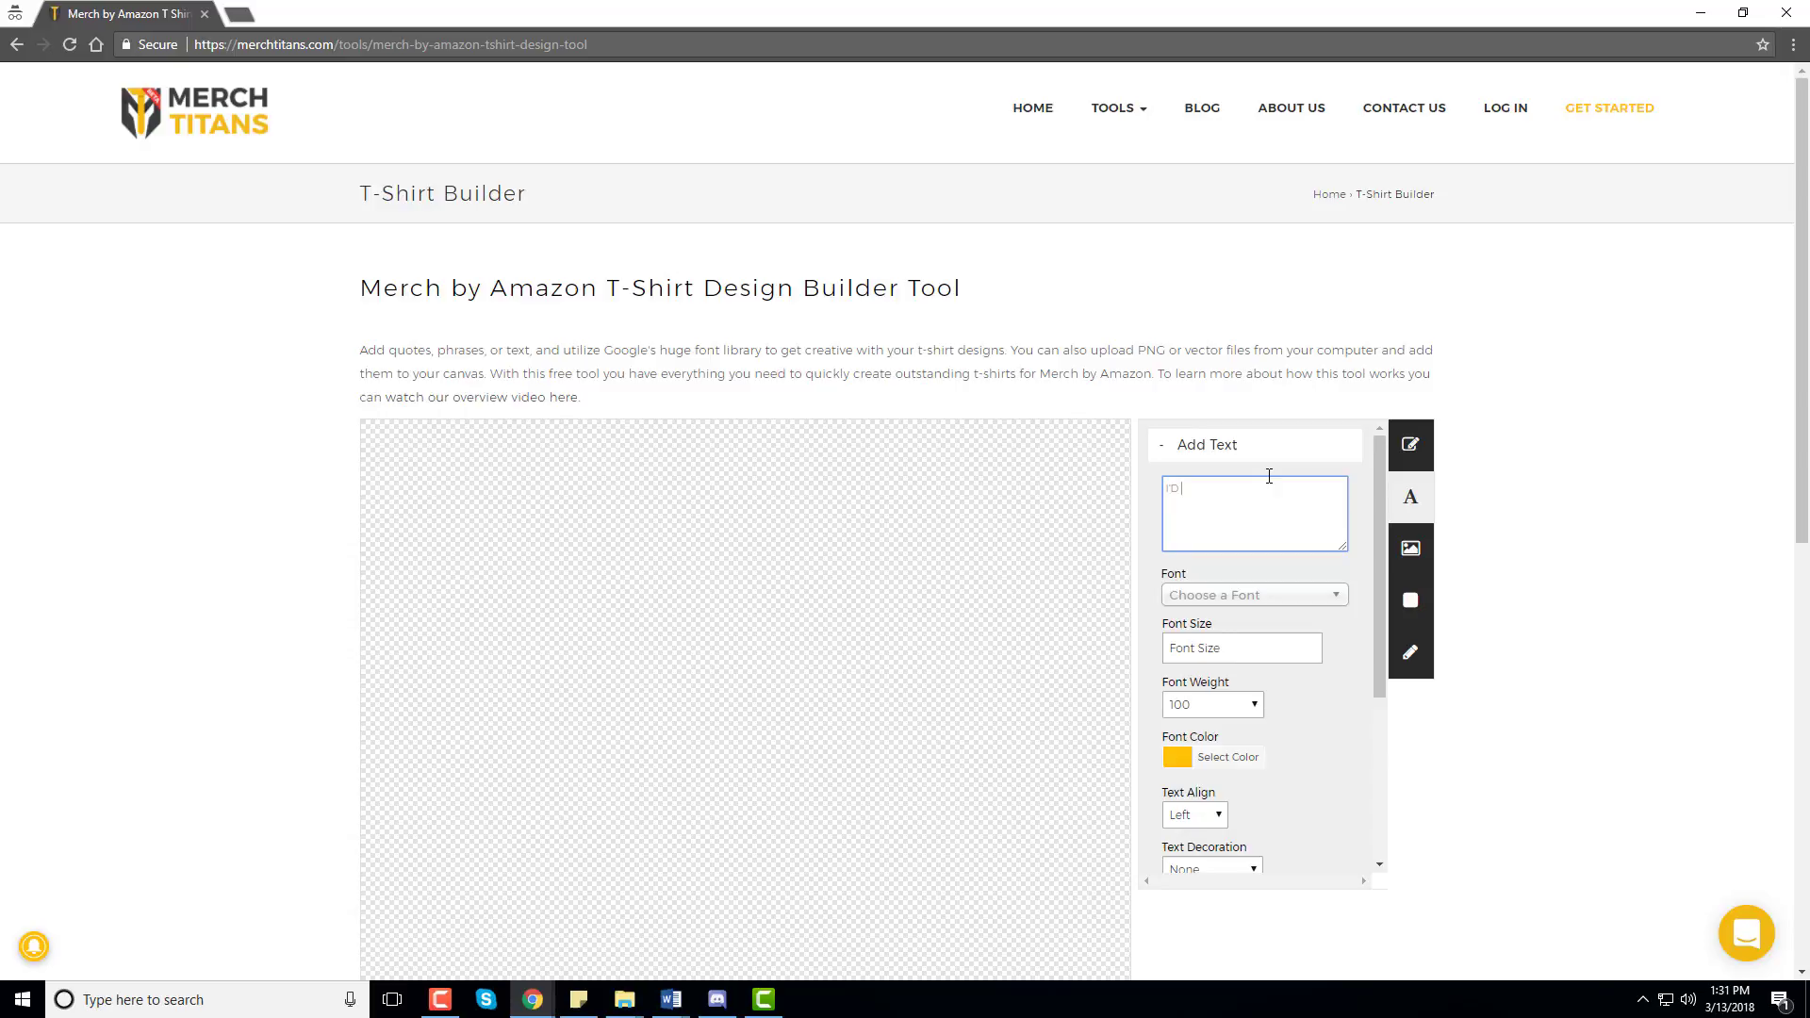
pyautogui.write(' RATHER BE')
pyautogui.scroll(-2, 1267, 756)
pyautogui.scroll(-1, 1264, 807)
pyautogui.click(1233, 860)
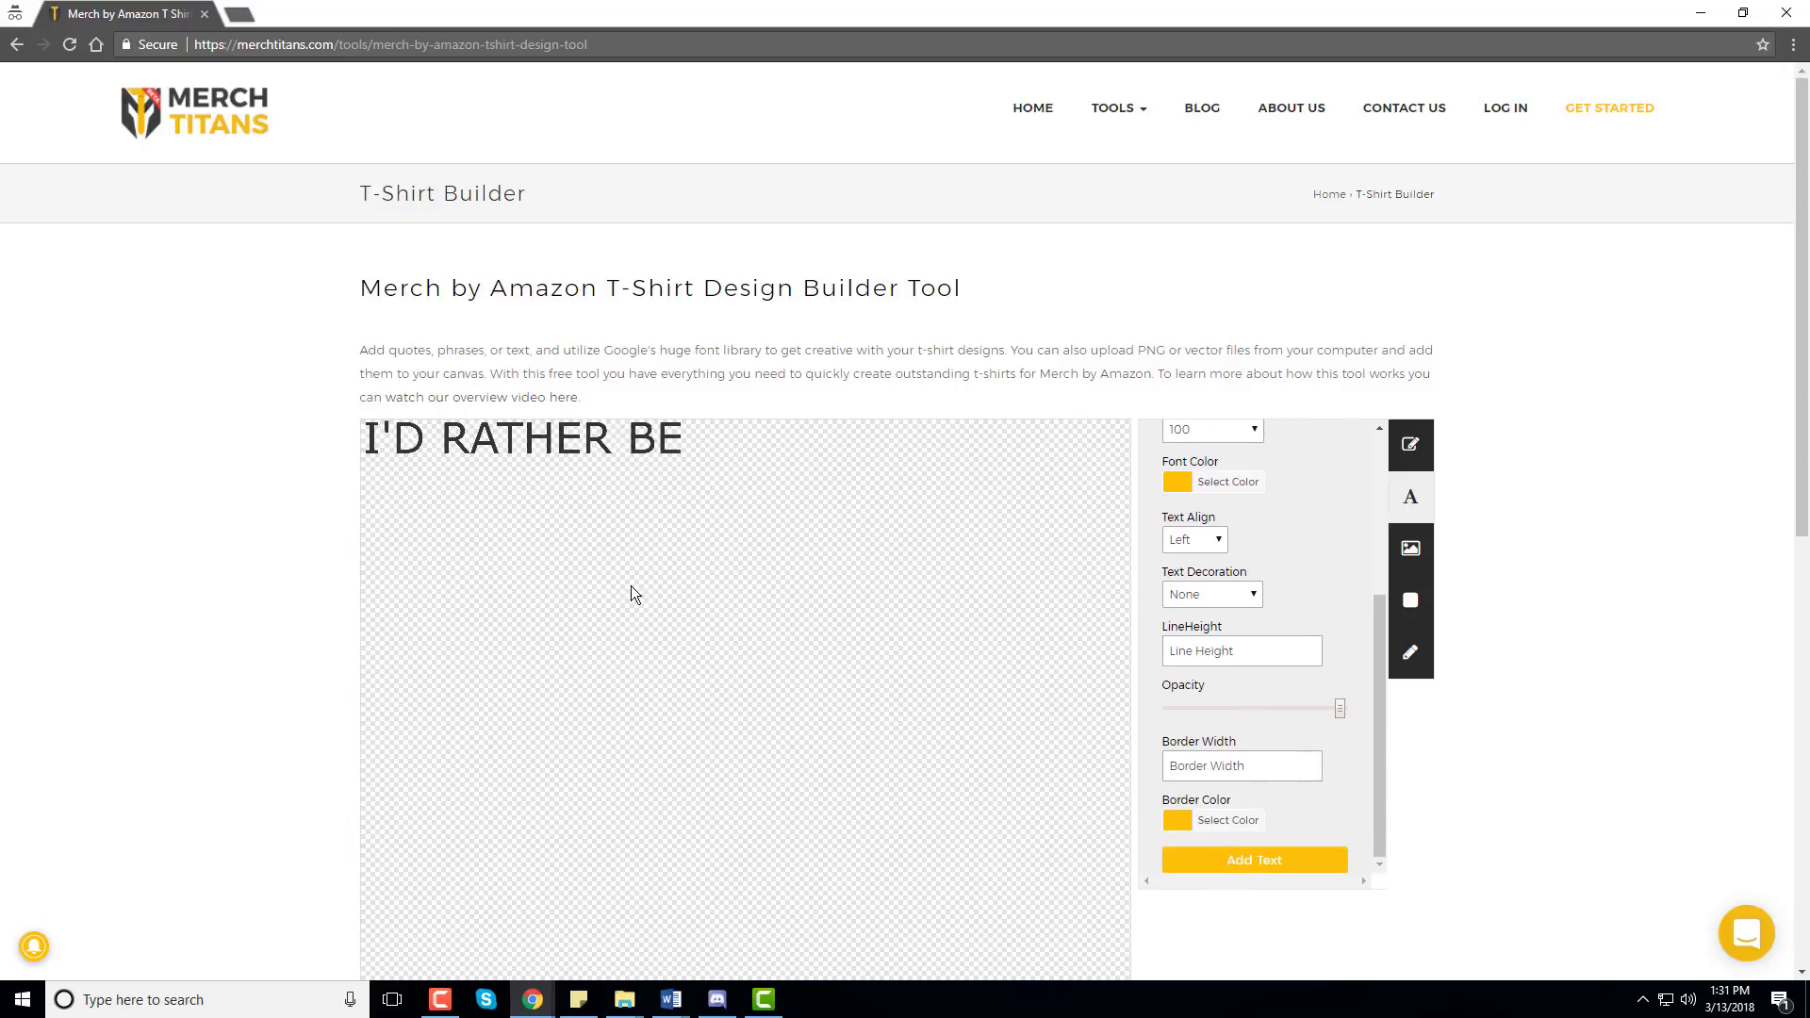
# Move and enlarge I'D RATHER BE so it stretches across the top of the canvas
pyautogui.moveTo(569, 443); pyautogui.dragTo(758, 478)
pyautogui.moveTo(879, 500); pyautogui.dragTo(1055, 563)
pyautogui.moveTo(945, 493); pyautogui.dragTo(868, 490)
pyautogui.moveTo(1021, 527); pyautogui.dragTo(1071, 554)
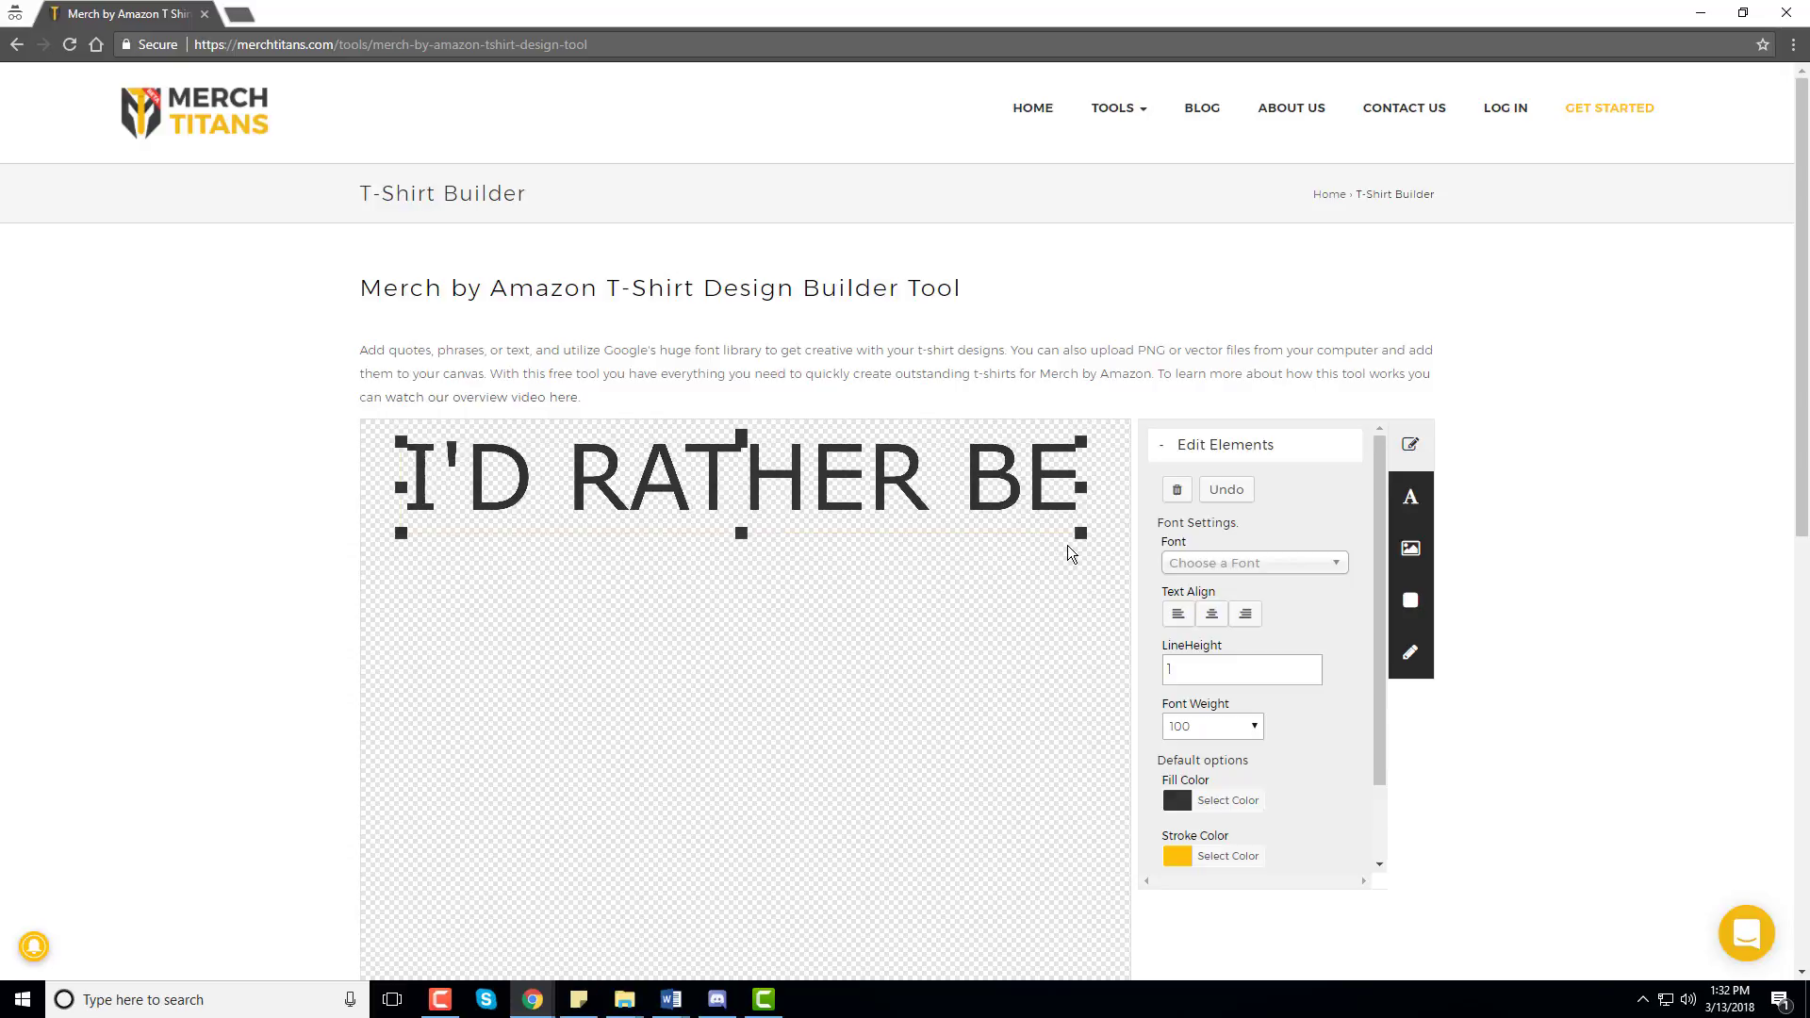
pyautogui.moveTo(812, 487); pyautogui.dragTo(791, 481)
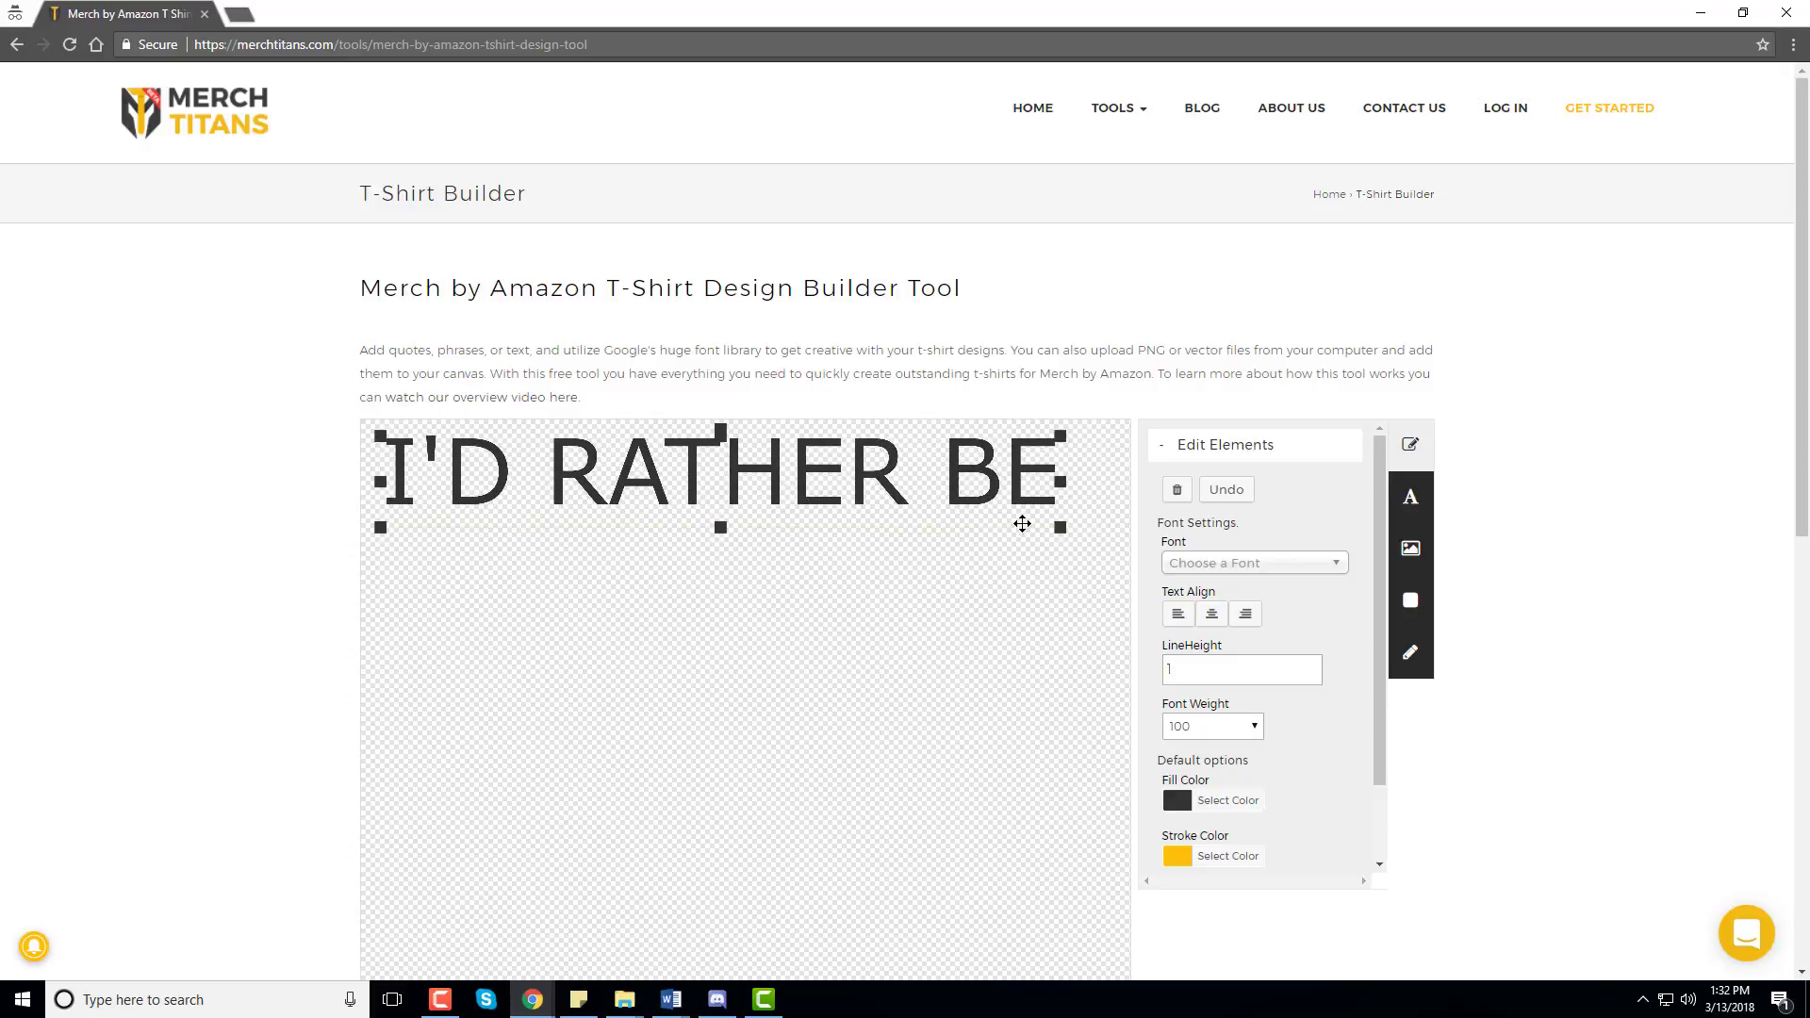
pyautogui.moveTo(1059, 530); pyautogui.dragTo(1108, 541)
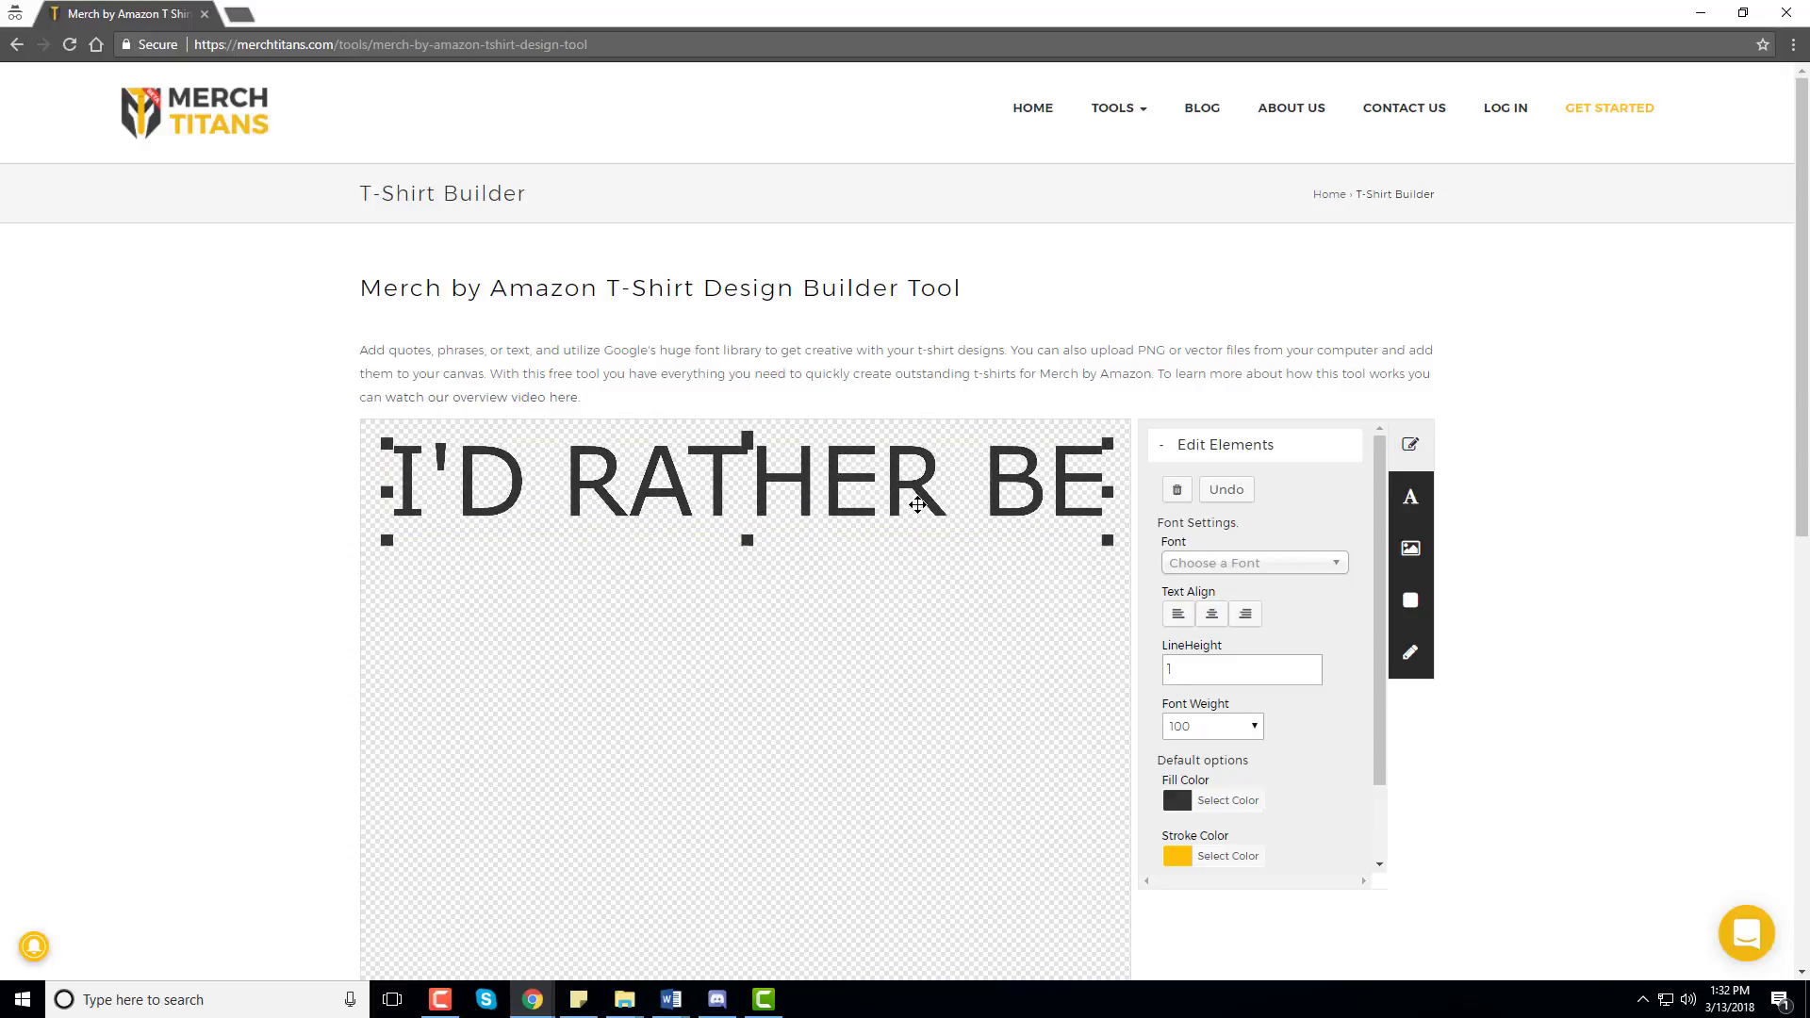
# Add a second text line reading FISHING to the canvas
pyautogui.click(1411, 497)
pyautogui.scroll(5, 1248, 488)
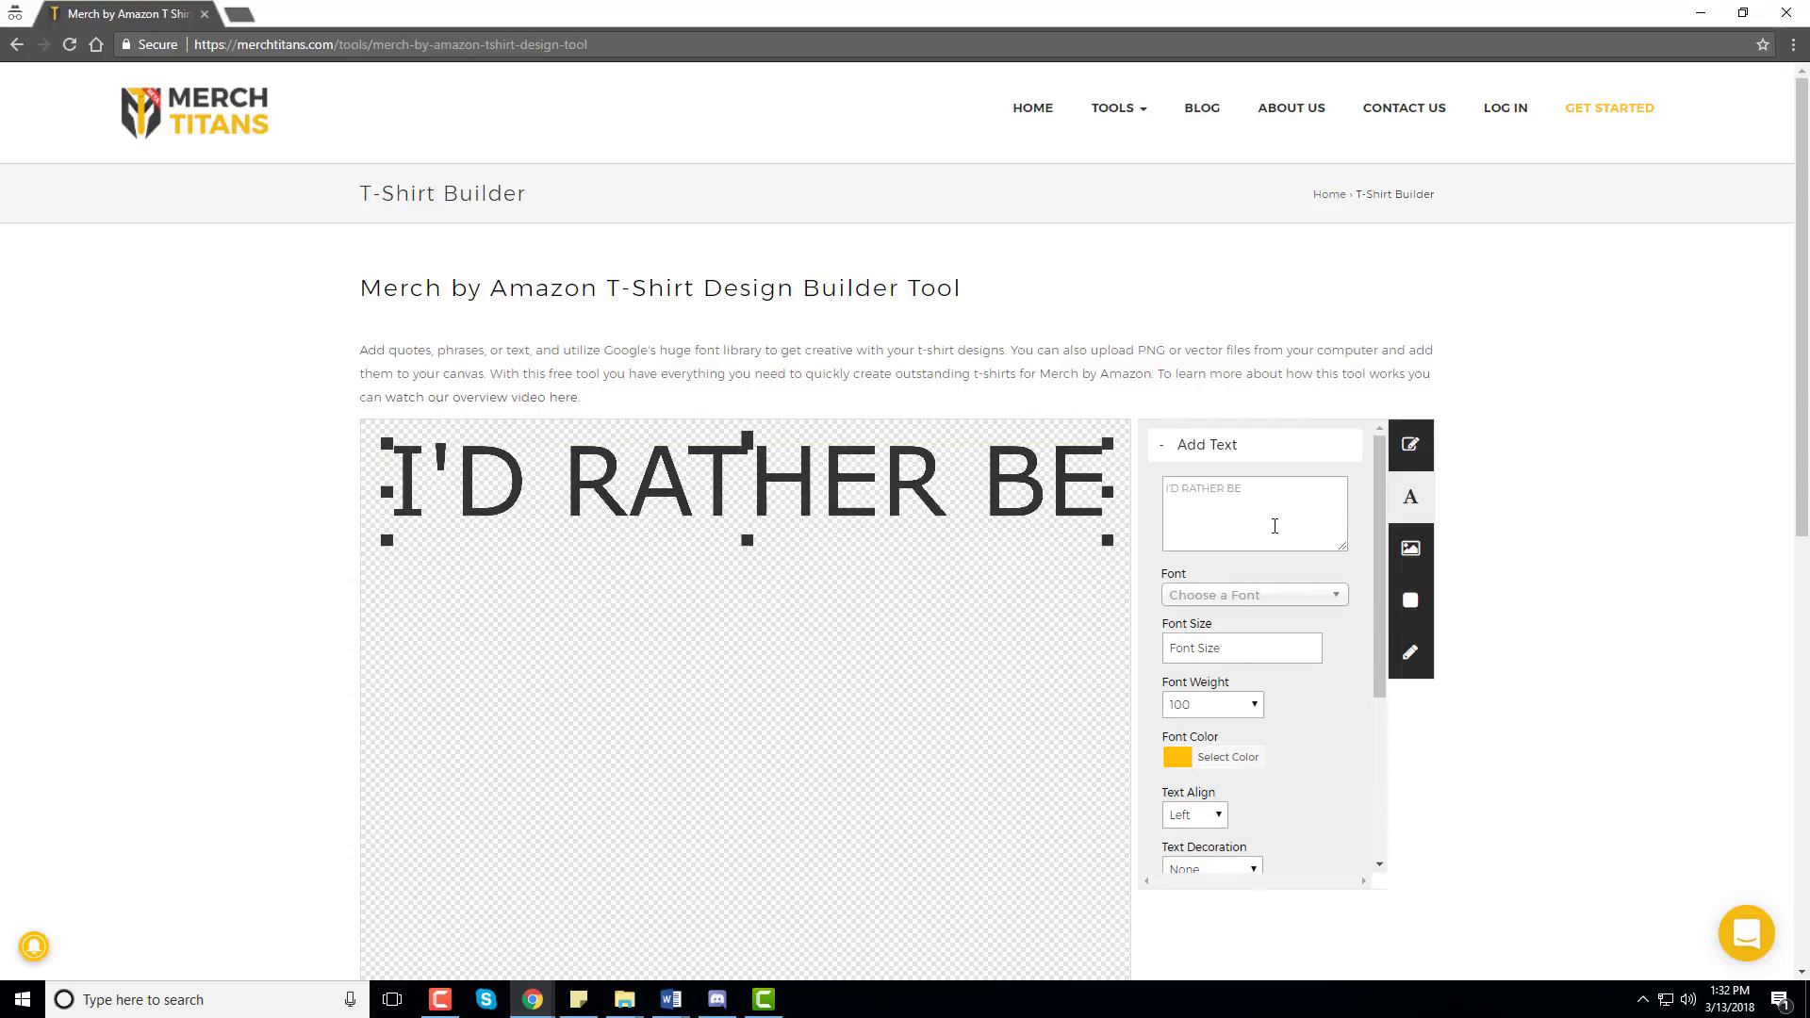
pyautogui.click(1264, 530)
pyautogui.hotkey('ctrl', 'a')
pyautogui.press('BackSpace')
pyautogui.write('FISHING')
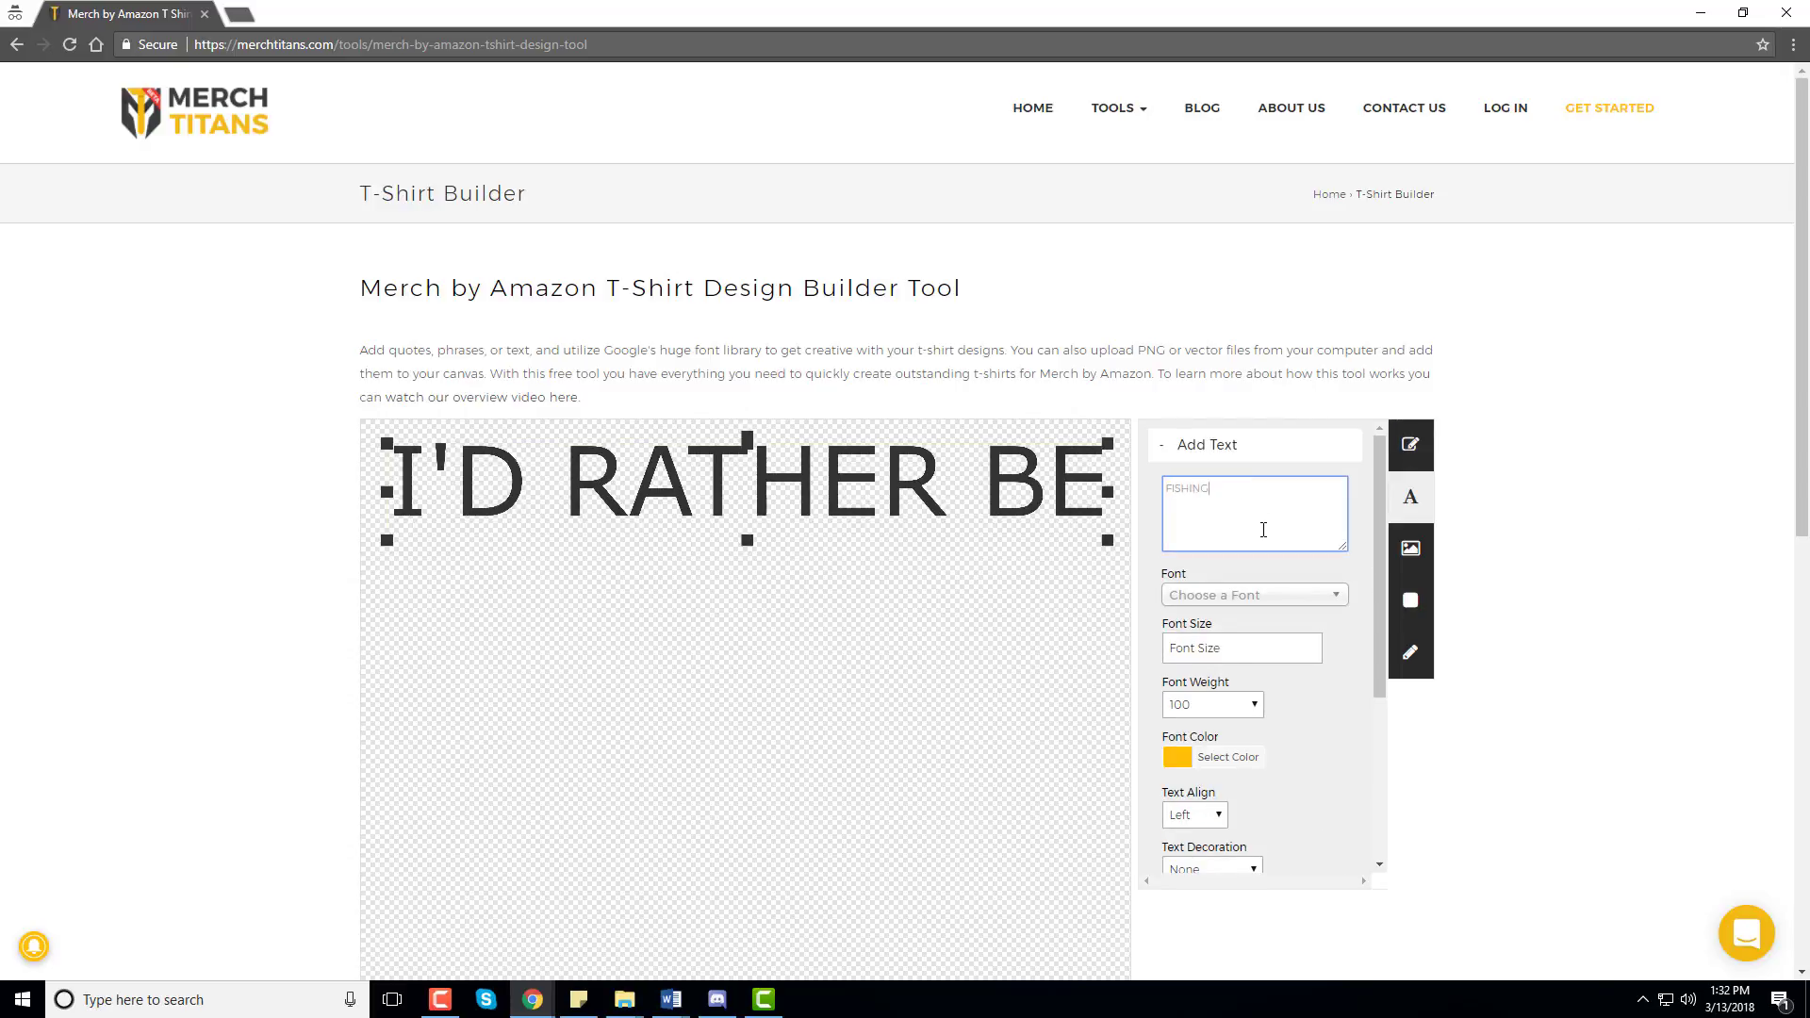
pyautogui.scroll(-2, 1251, 645)
pyautogui.scroll(-1, 1248, 645)
pyautogui.click(1296, 870)
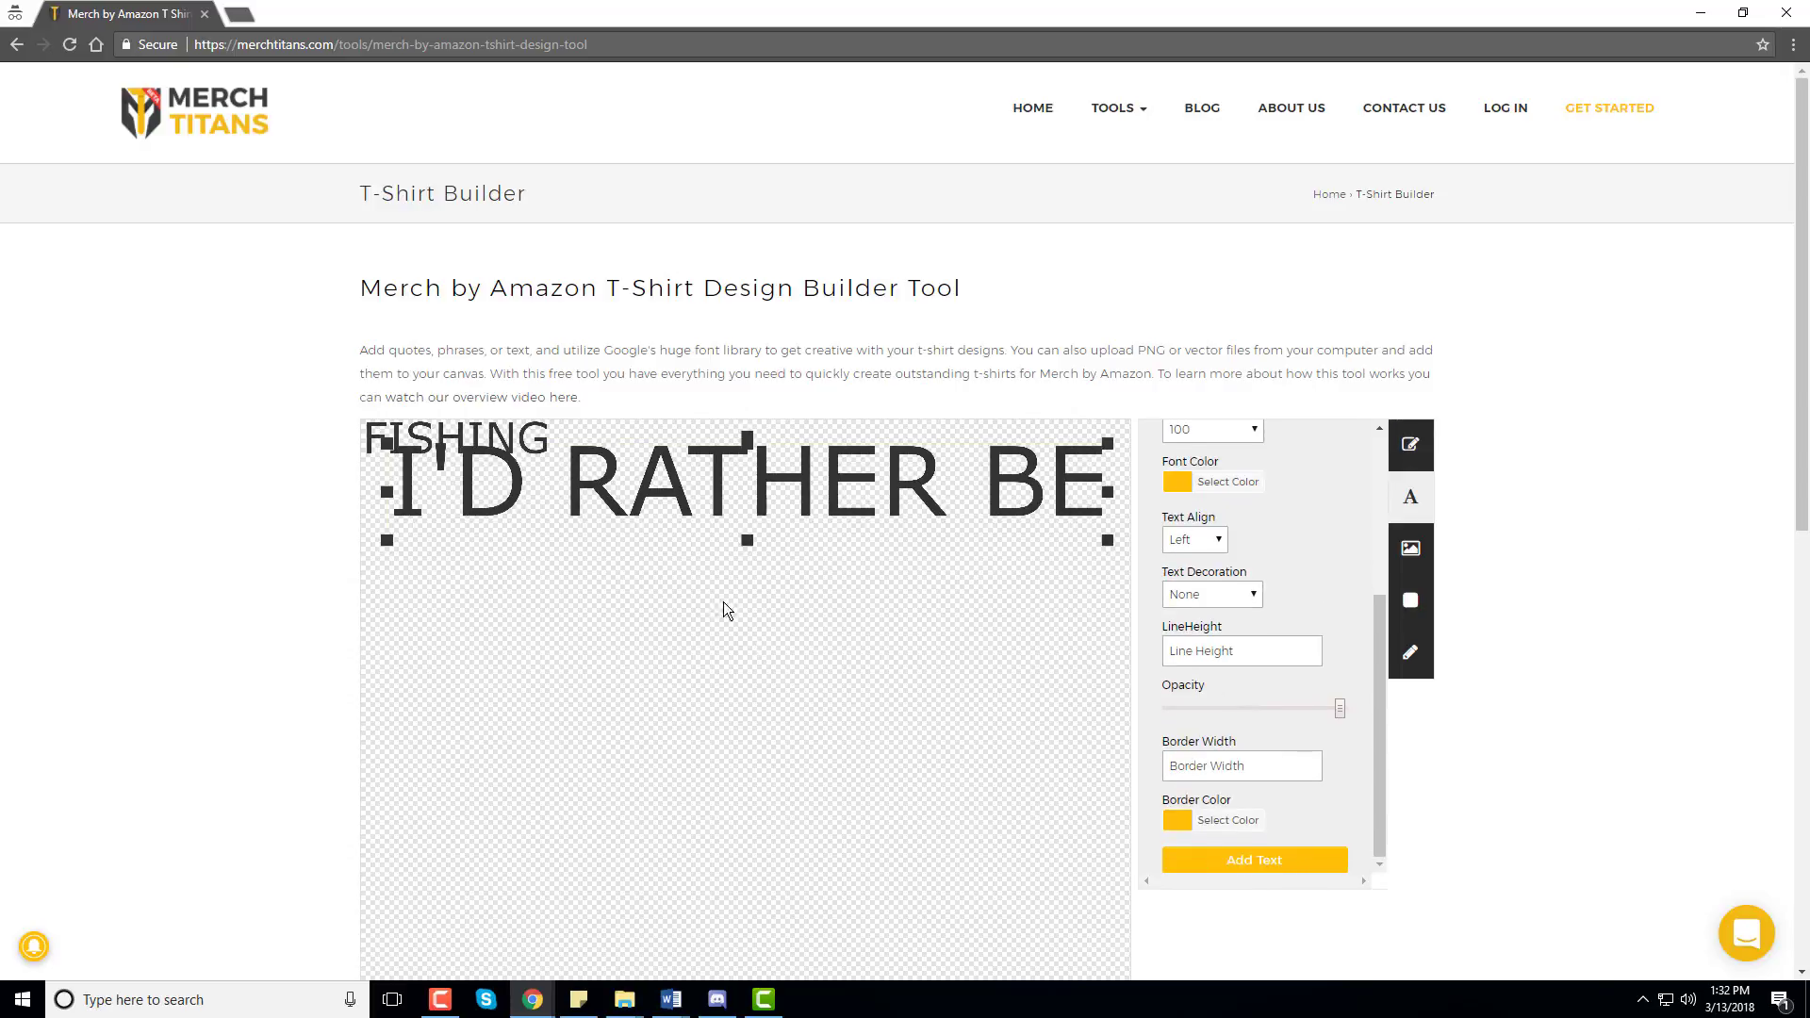
# Place FISHING under I'D RATHER BE and enlarge it to span the canvas width
pyautogui.click(498, 436)
pyautogui.moveTo(508, 430); pyautogui.dragTo(974, 707)
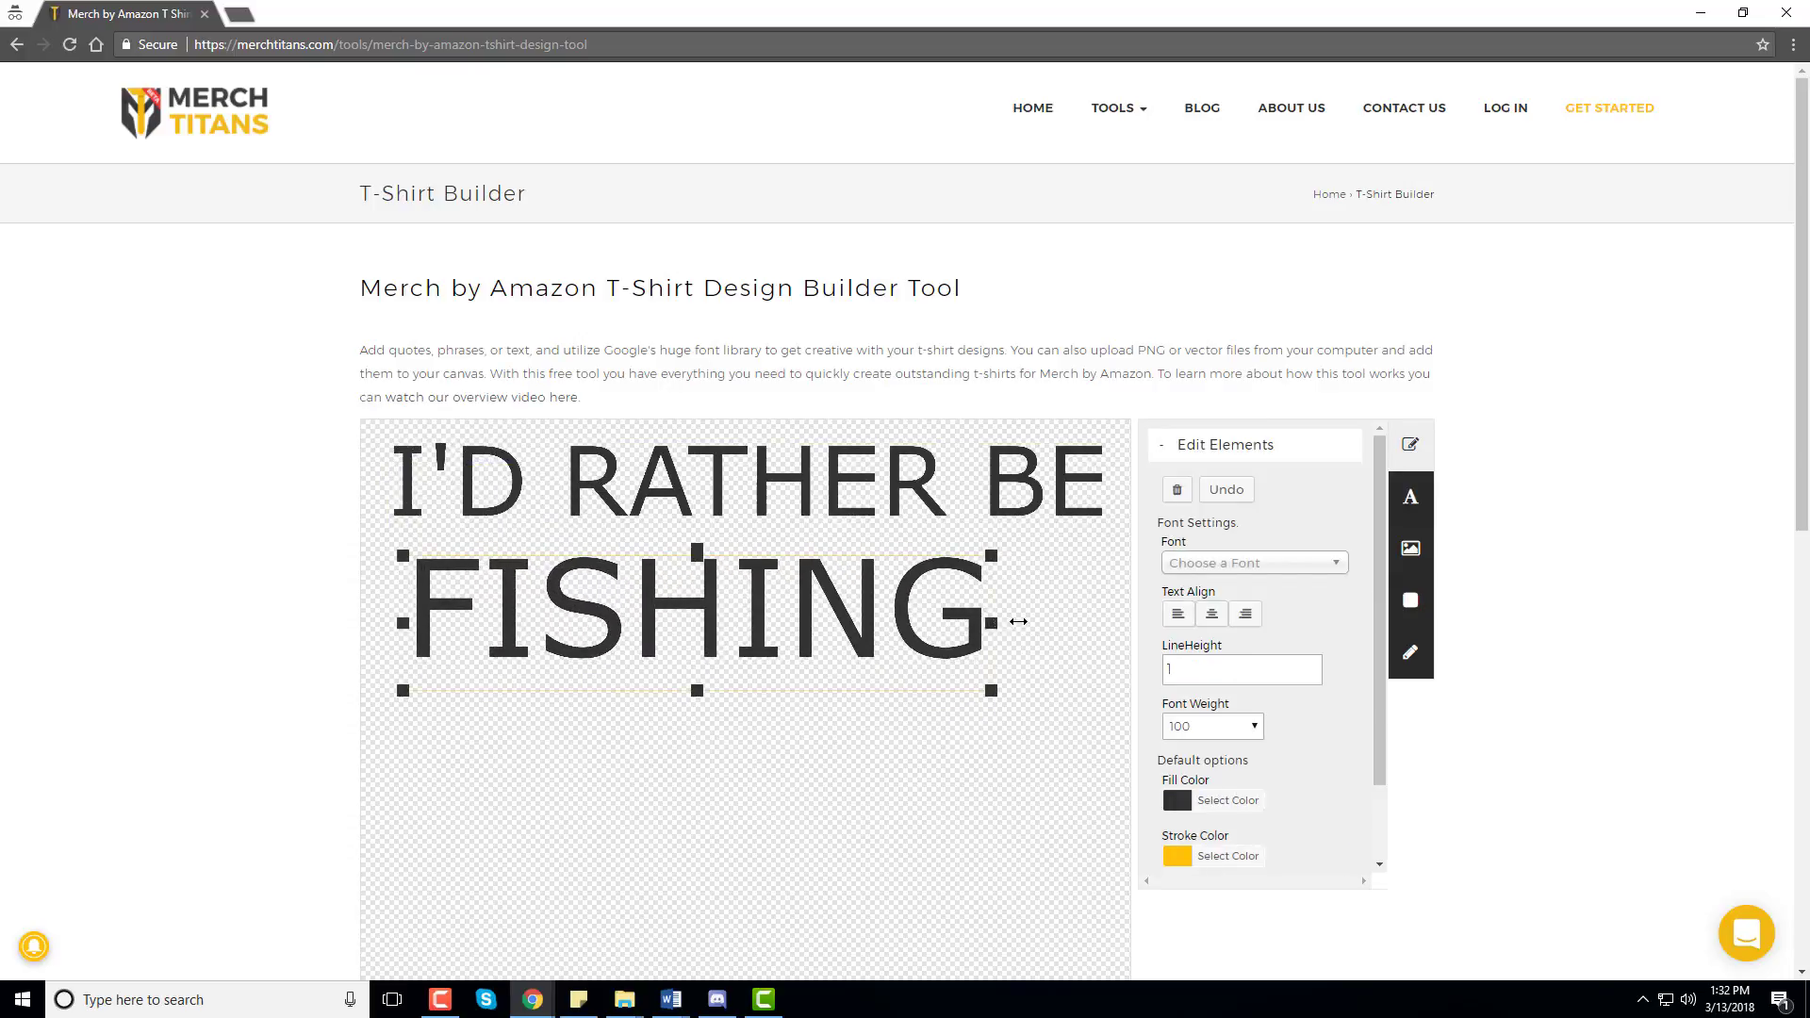
pyautogui.moveTo(1016, 620); pyautogui.dragTo(1083, 715)
pyautogui.moveTo(897, 675); pyautogui.dragTo(884, 651)
pyautogui.moveTo(1076, 696); pyautogui.dragTo(1115, 705)
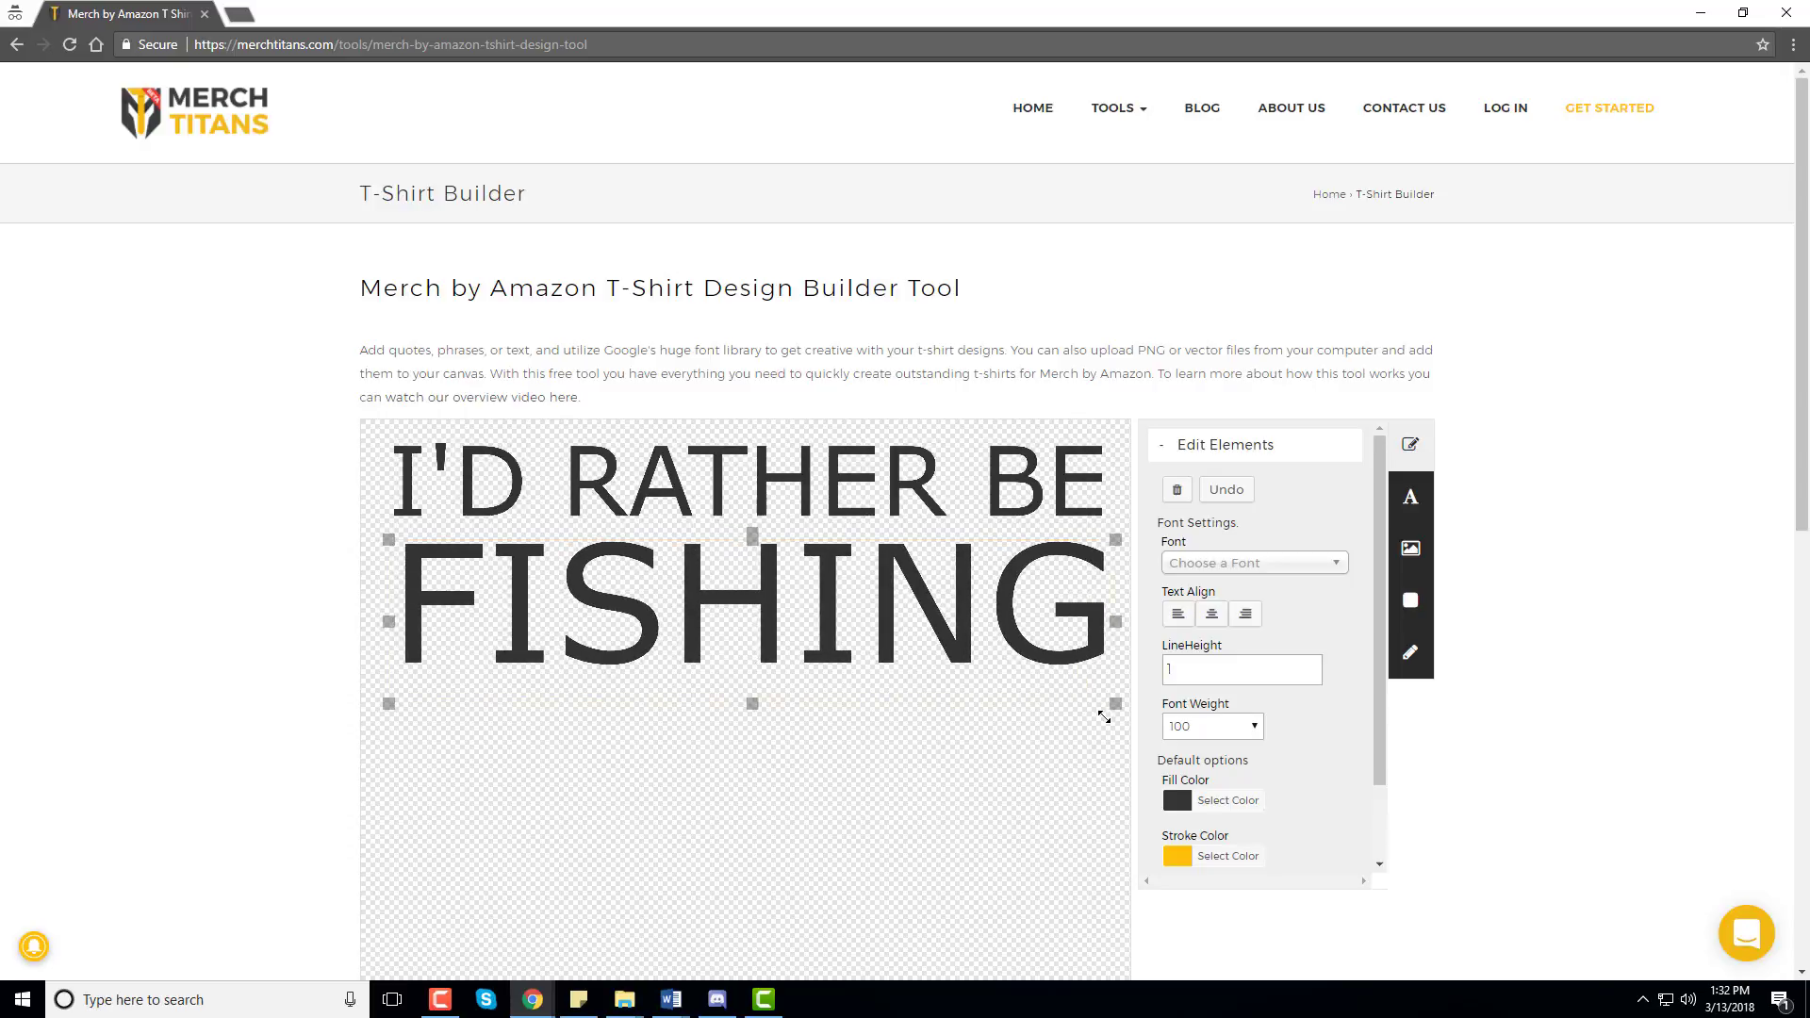
pyautogui.moveTo(878, 623); pyautogui.dragTo(868, 622)
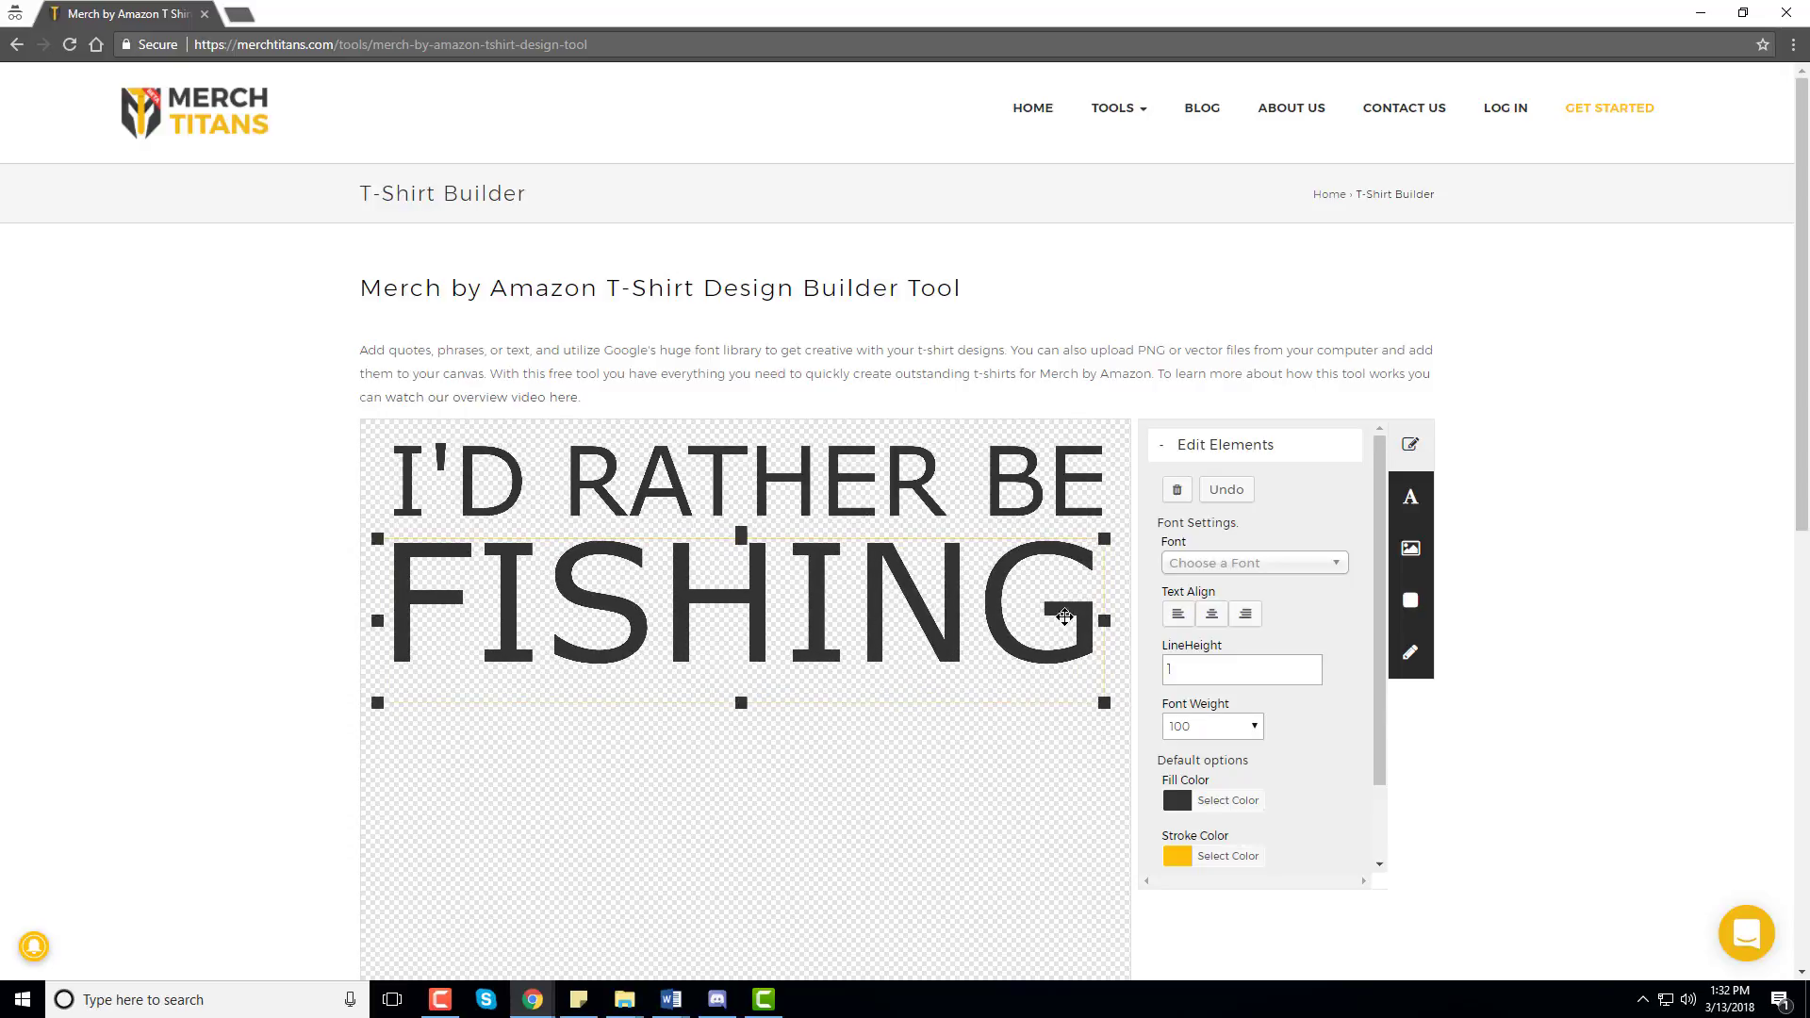
pyautogui.moveTo(1104, 625); pyautogui.dragTo(1111, 624)
pyautogui.moveTo(853, 622); pyautogui.dragTo(877, 627)
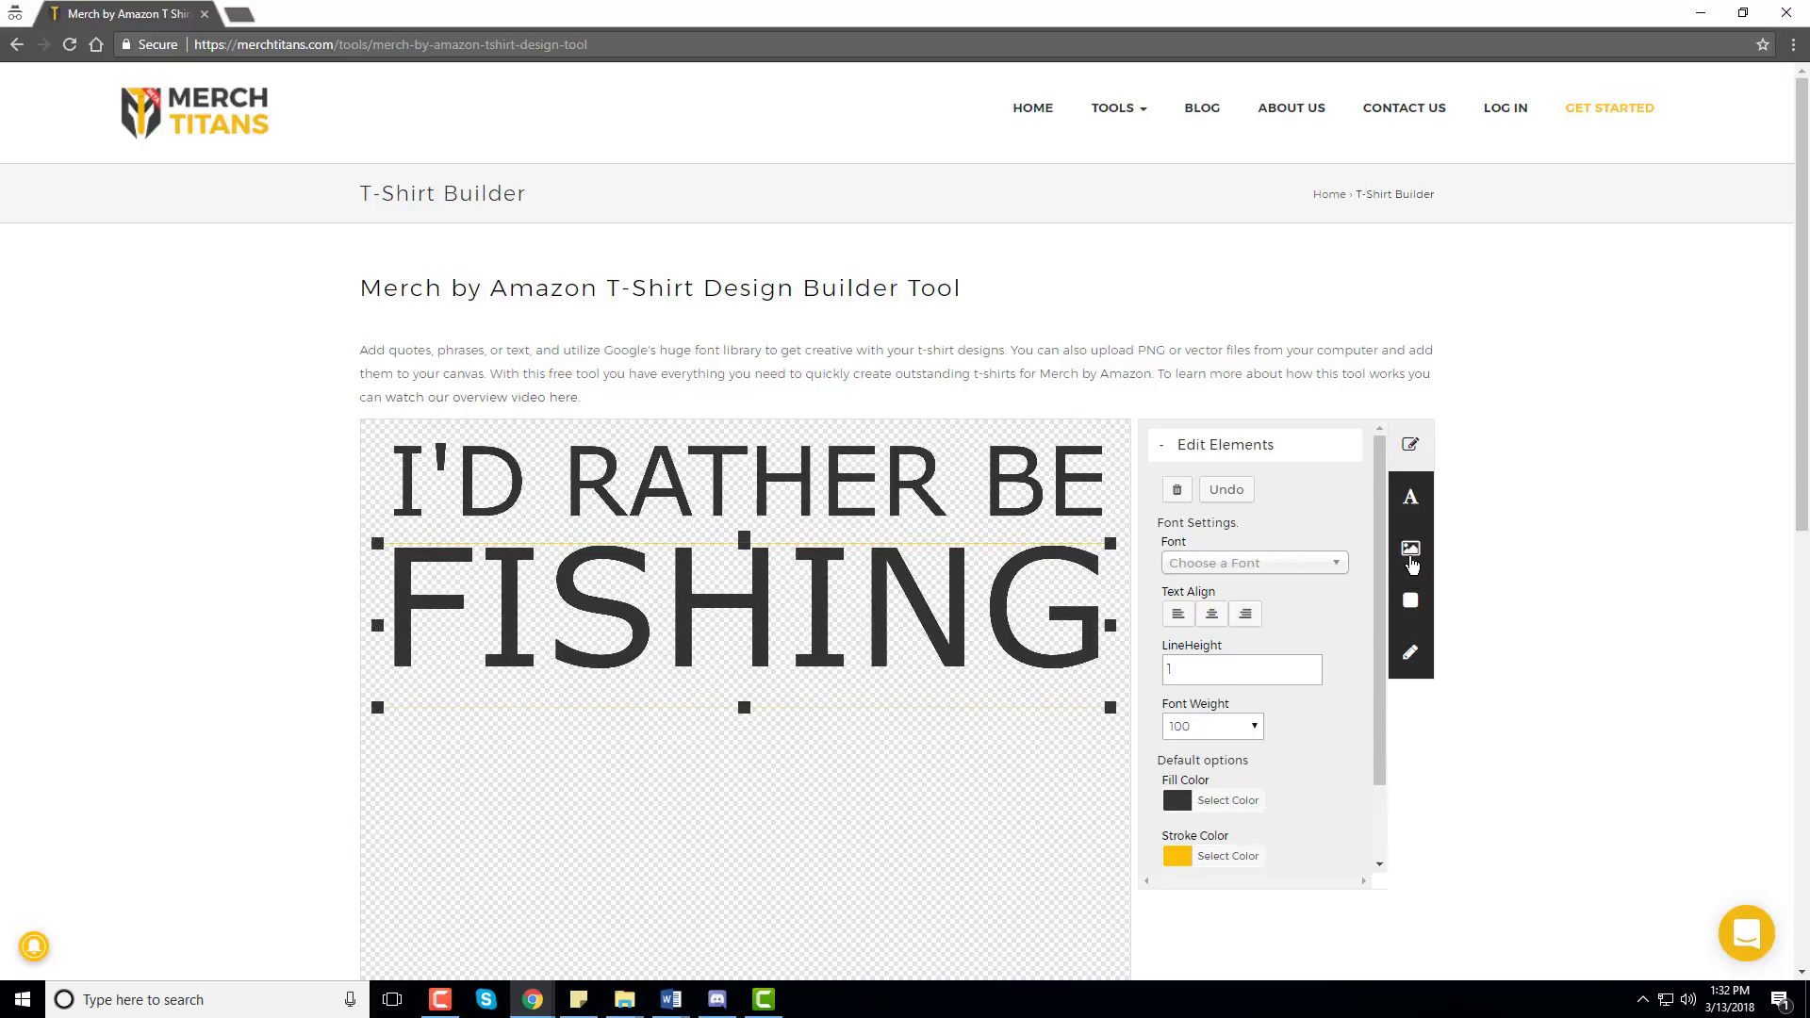
# Add the fish-30821.png image to the canvas
pyautogui.click(1411, 548)
pyautogui.click(1229, 487)
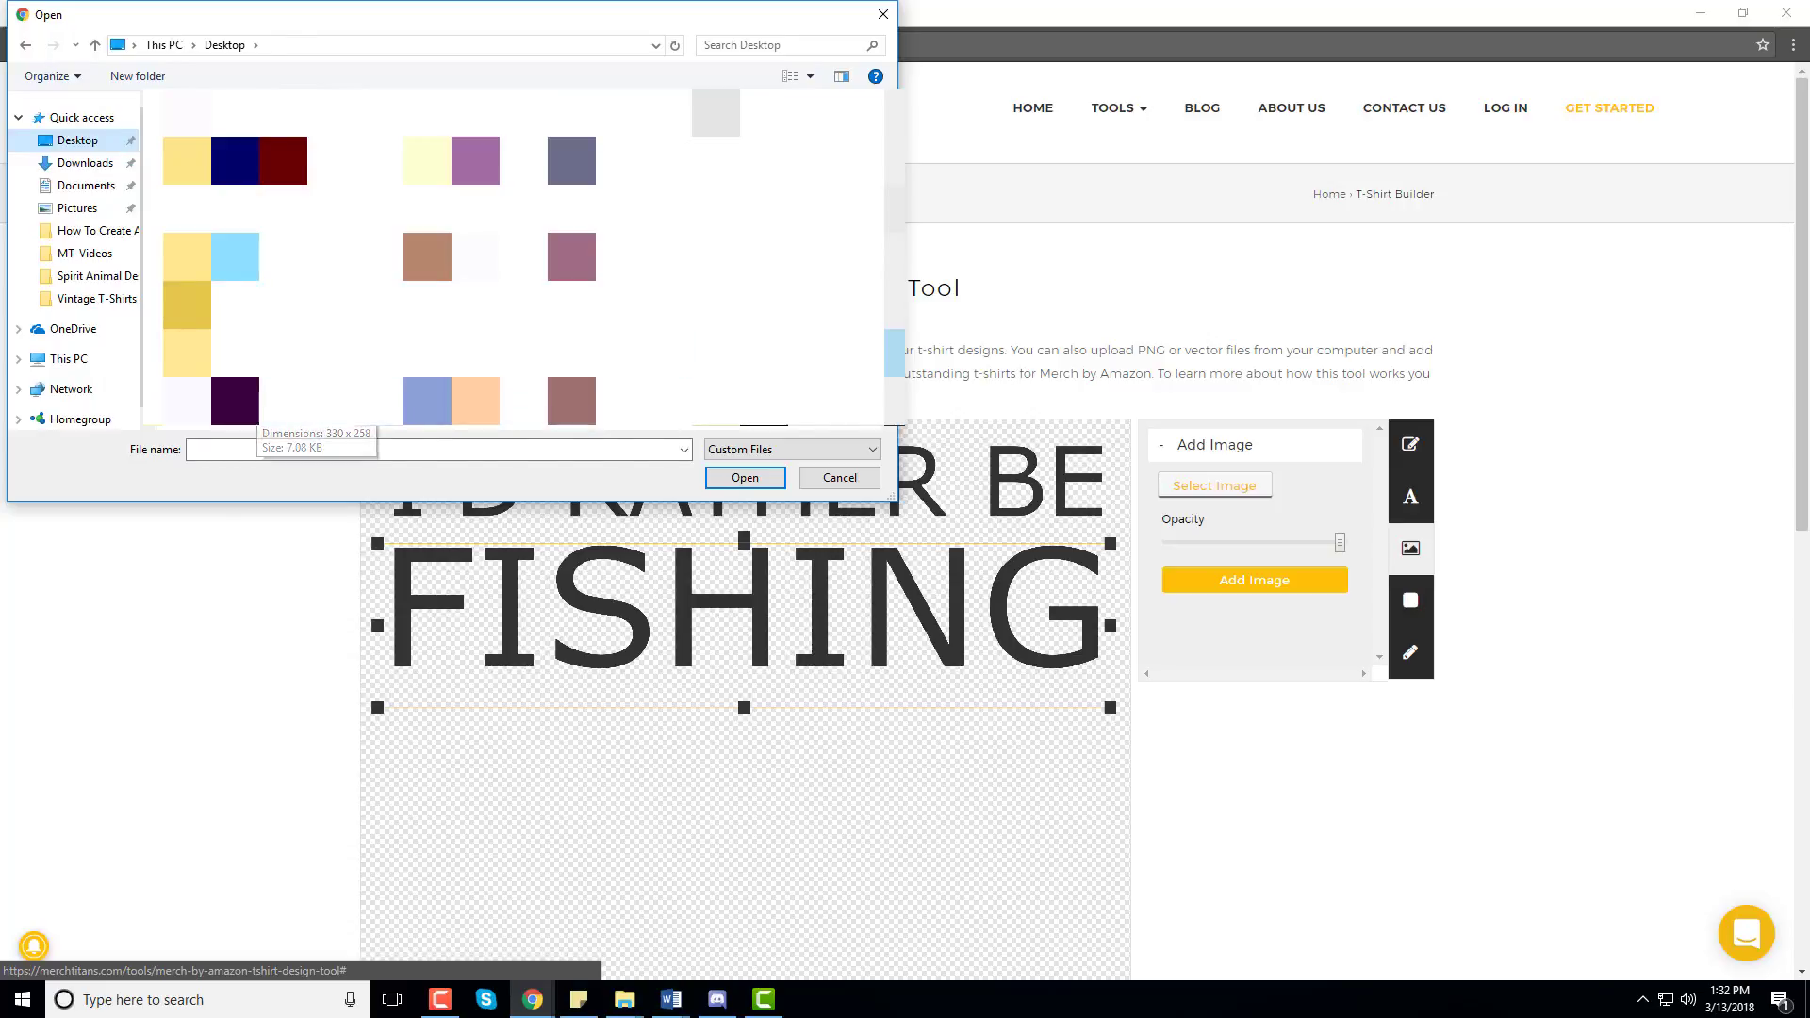
pyautogui.doubleClick(236, 400)
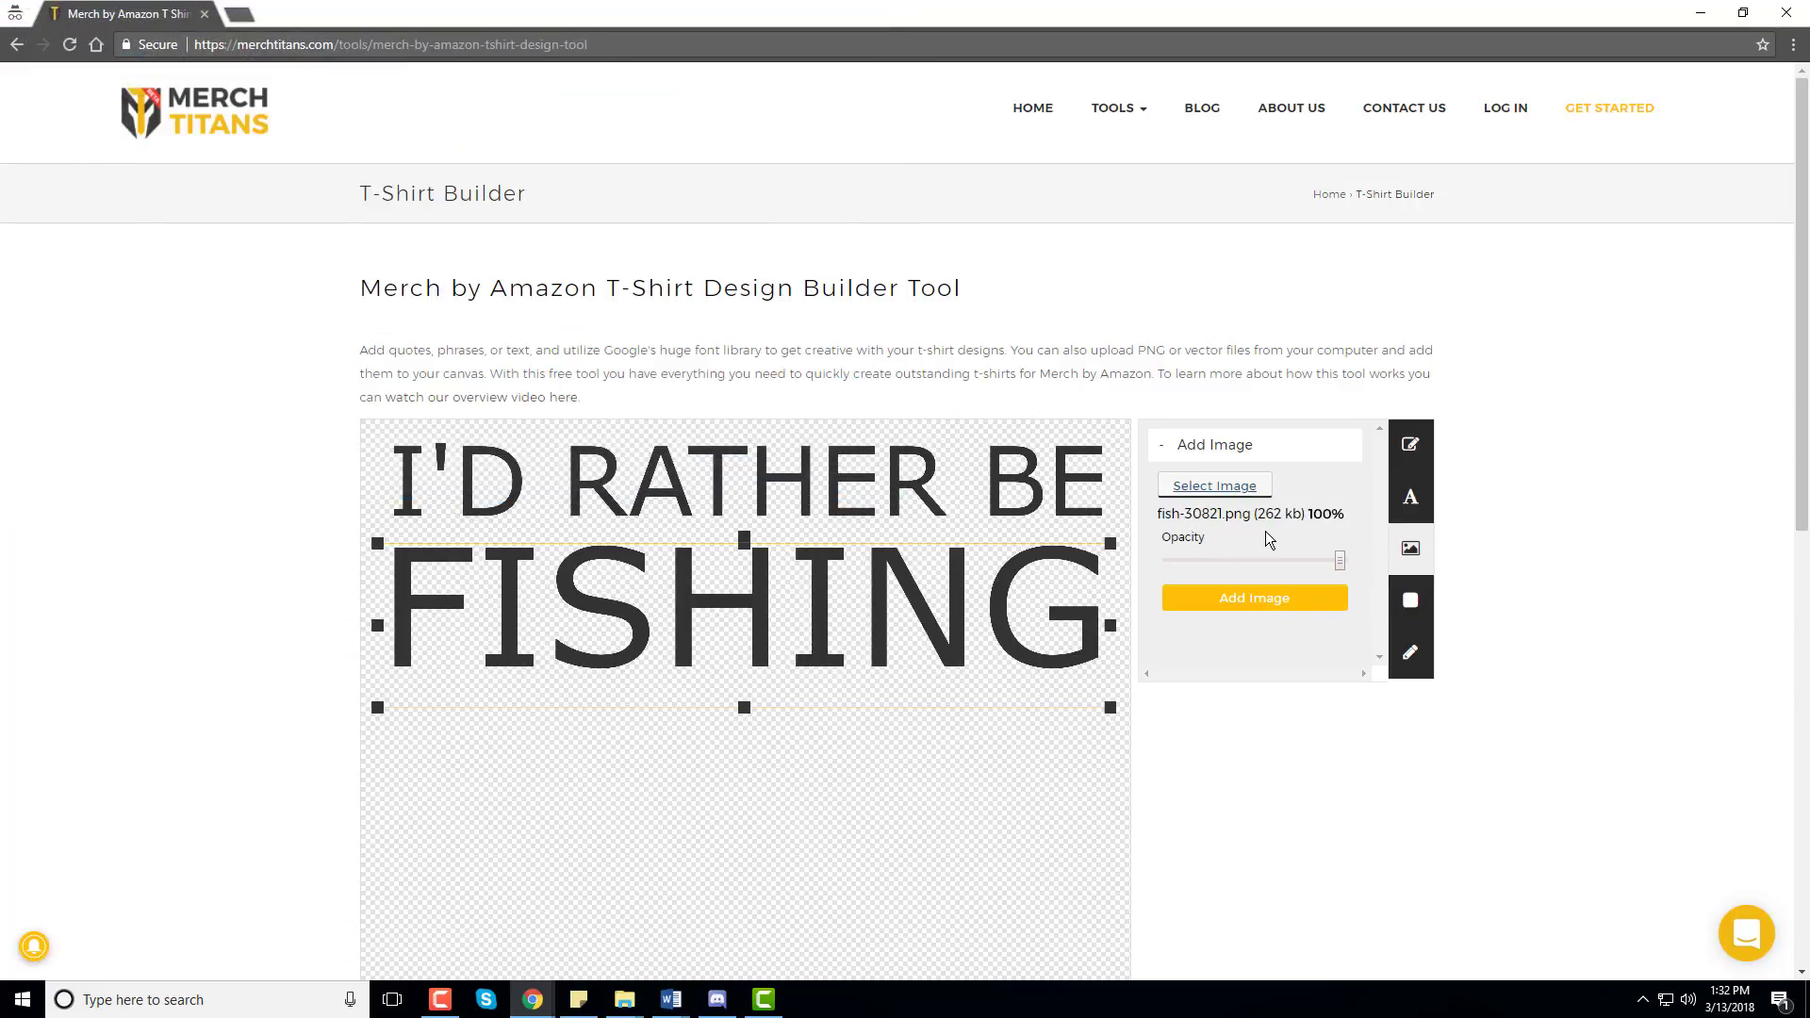
pyautogui.moveTo(1148, 111)
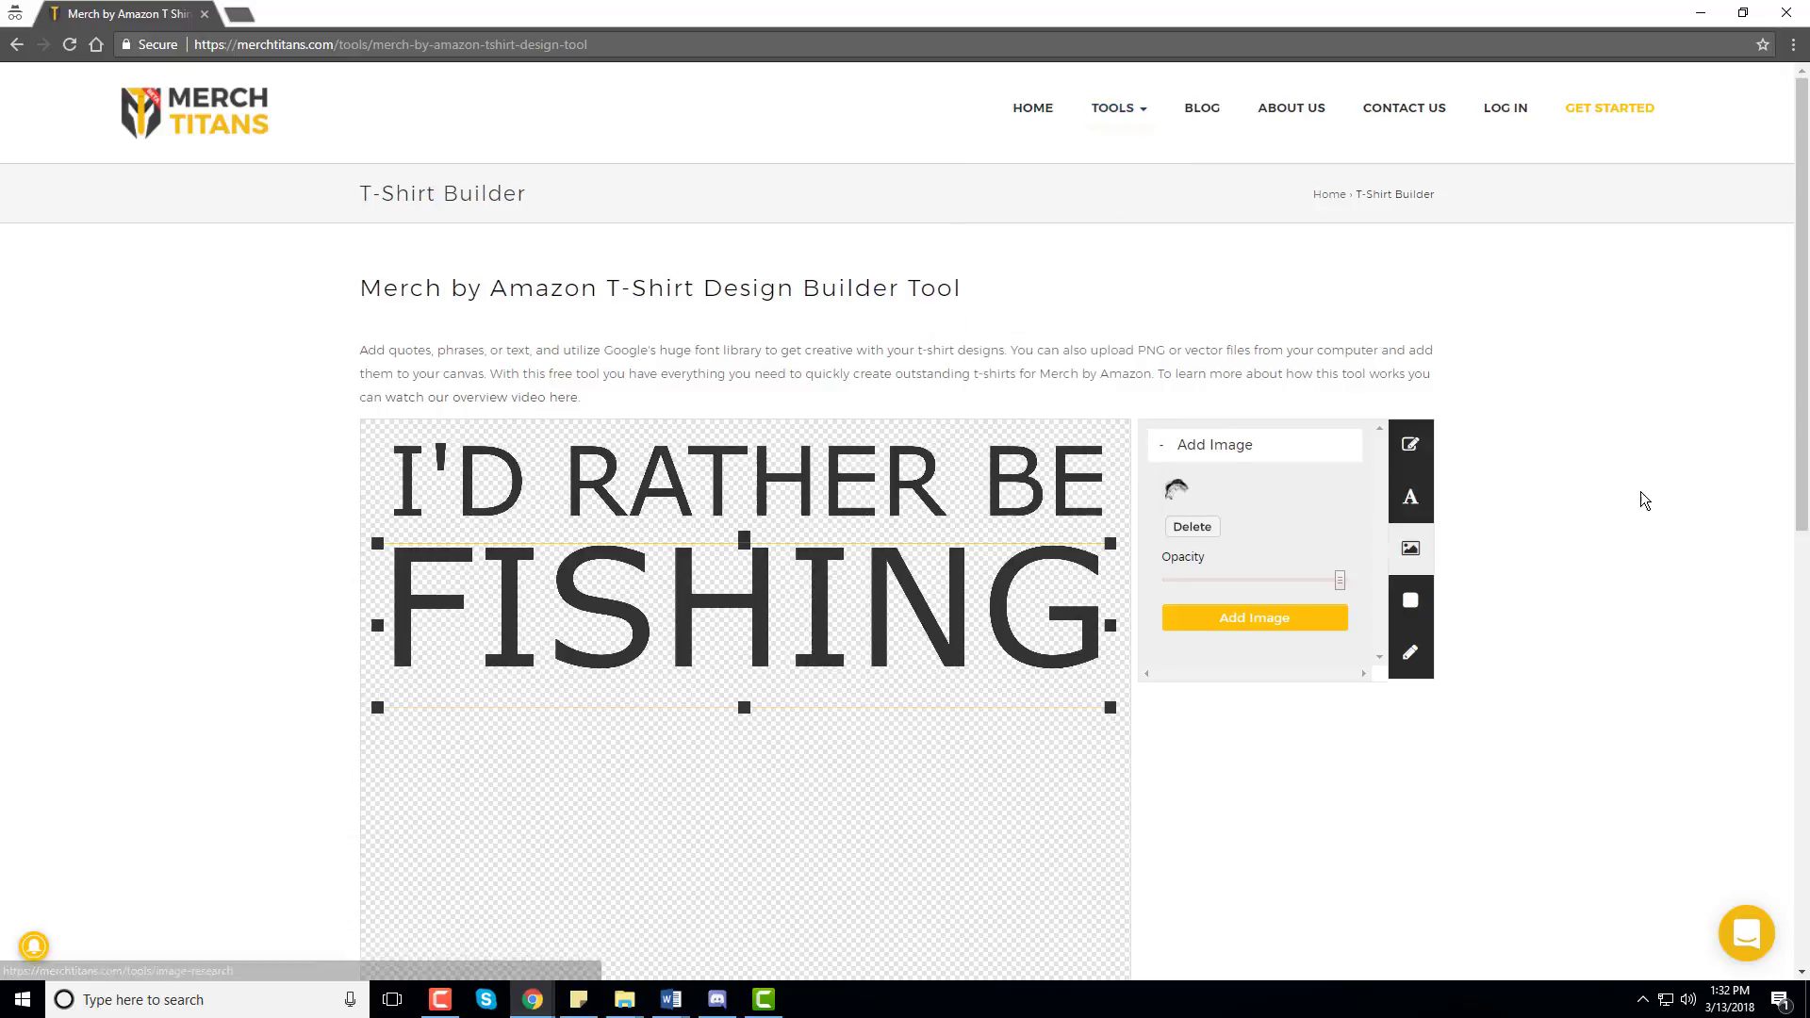
pyautogui.click(1237, 636)
# Enlarge the fish and position it beneath the FISHING text
pyautogui.scroll(-2, 1235, 660)
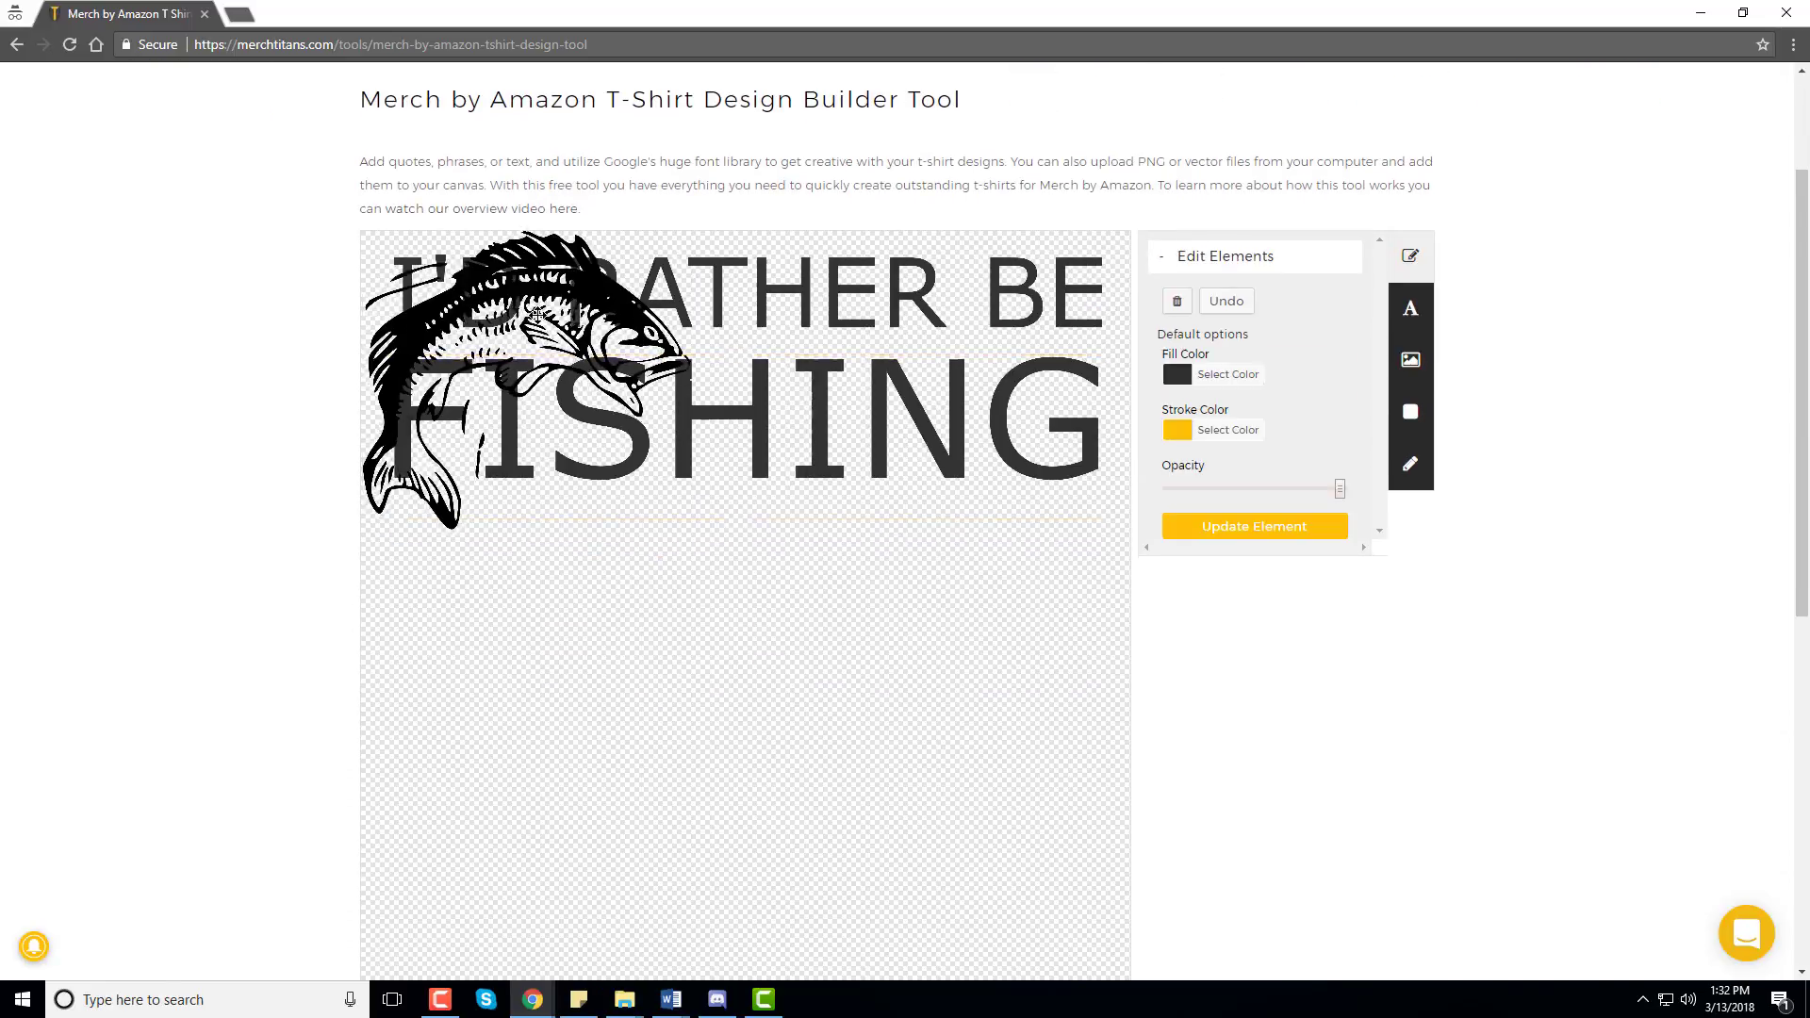
pyautogui.moveTo(541, 345); pyautogui.dragTo(743, 638)
pyautogui.scroll(-4, 743, 637)
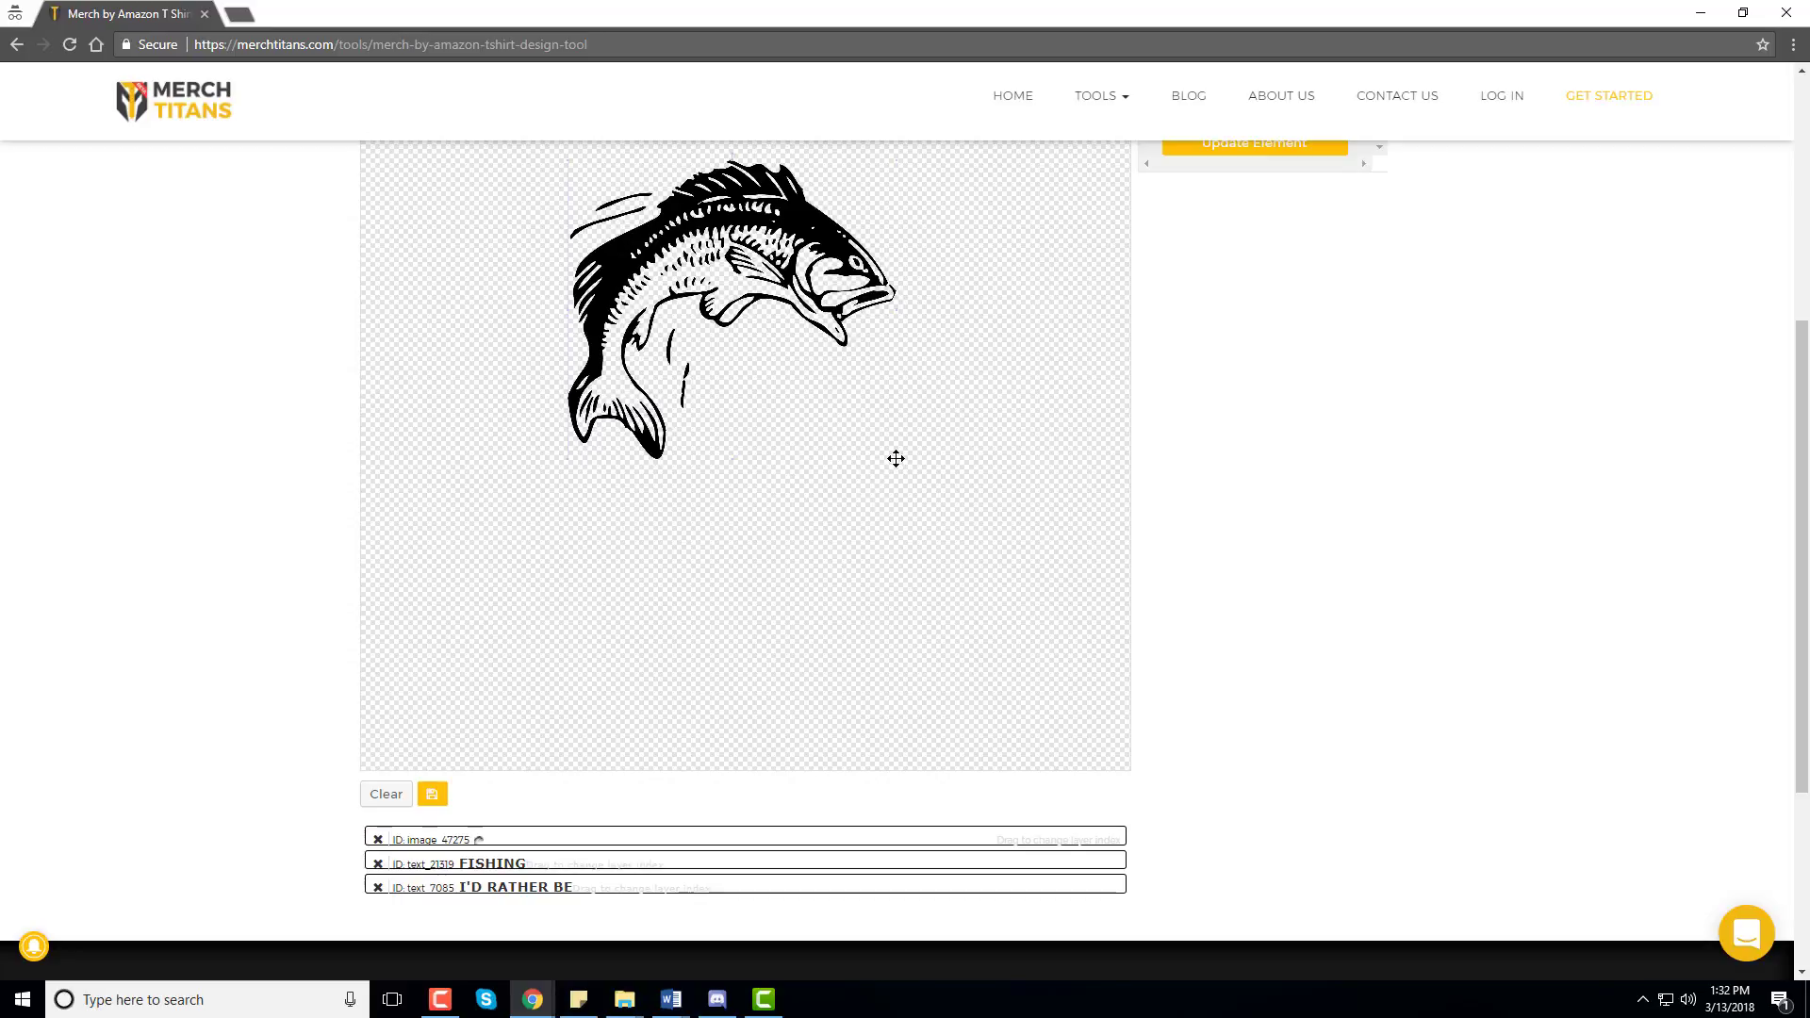
pyautogui.moveTo(897, 461); pyautogui.dragTo(1128, 631)
pyautogui.scroll(2, 1180, 569)
pyautogui.moveTo(893, 500); pyautogui.dragTo(847, 464)
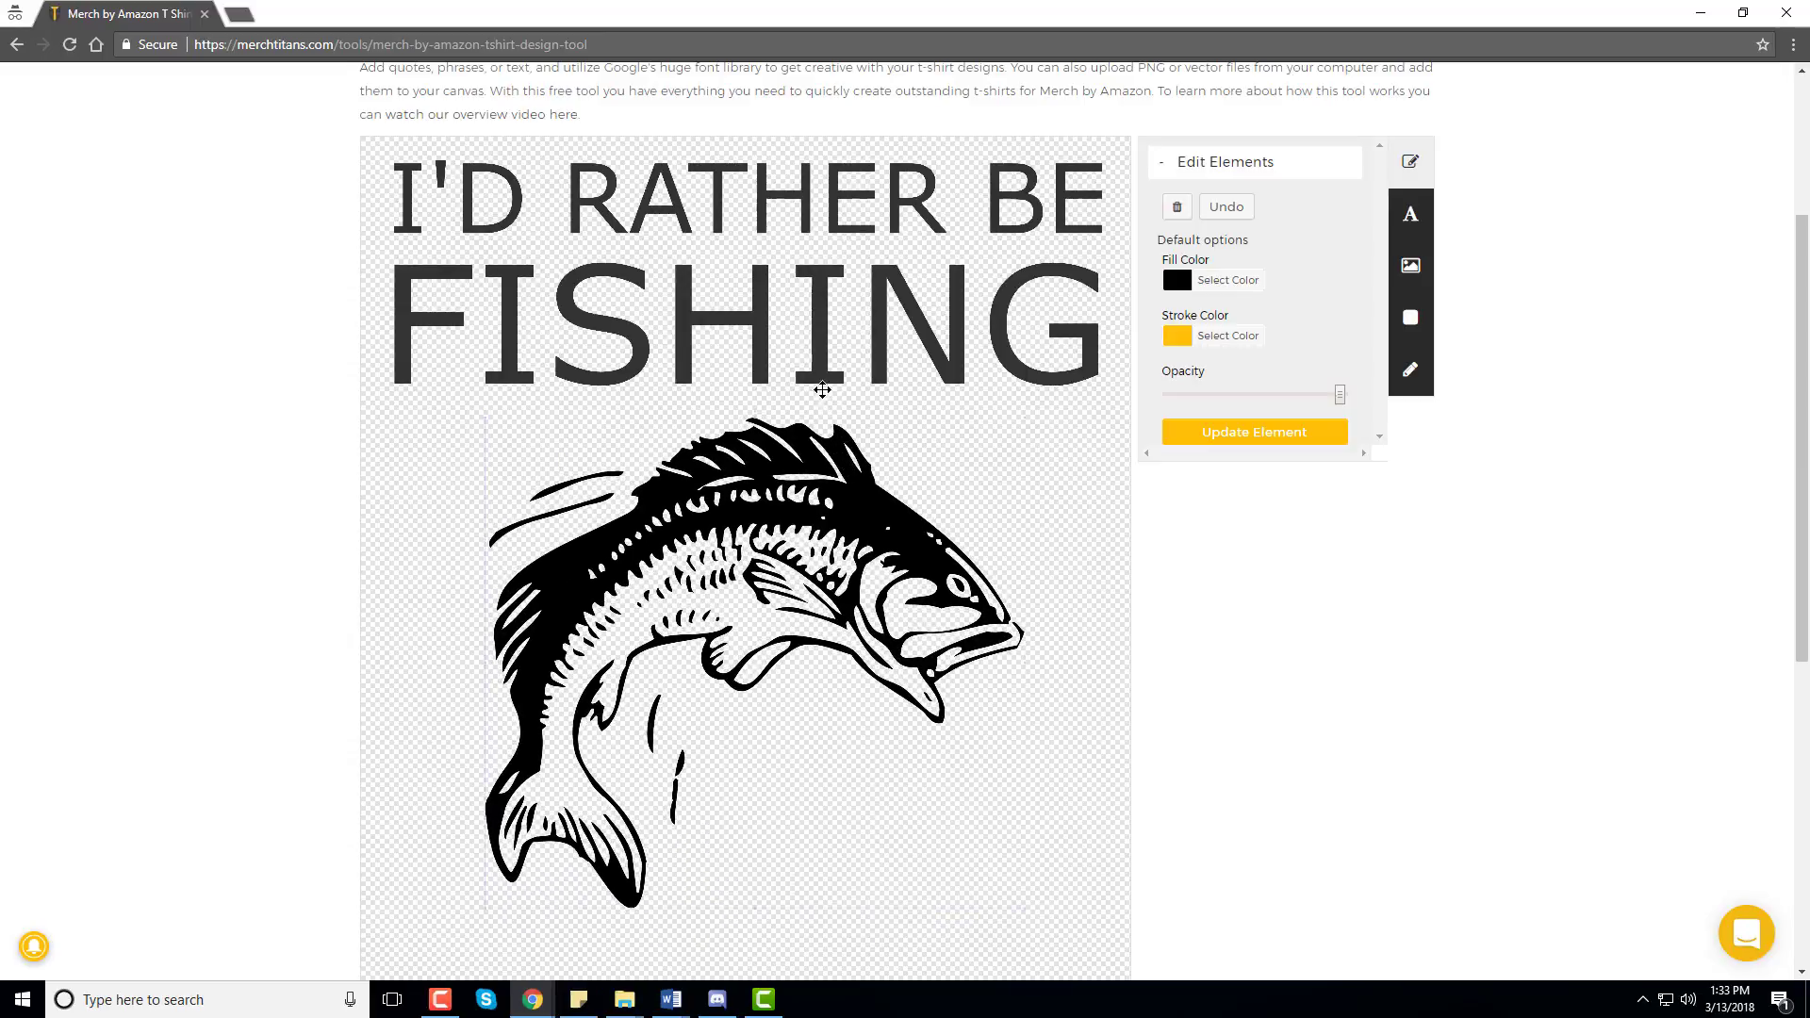
# Pick a black fill colour for the FISHING and I'D RATHER BE text
pyautogui.click(822, 389)
pyautogui.hotkey('ctrl', 'a')
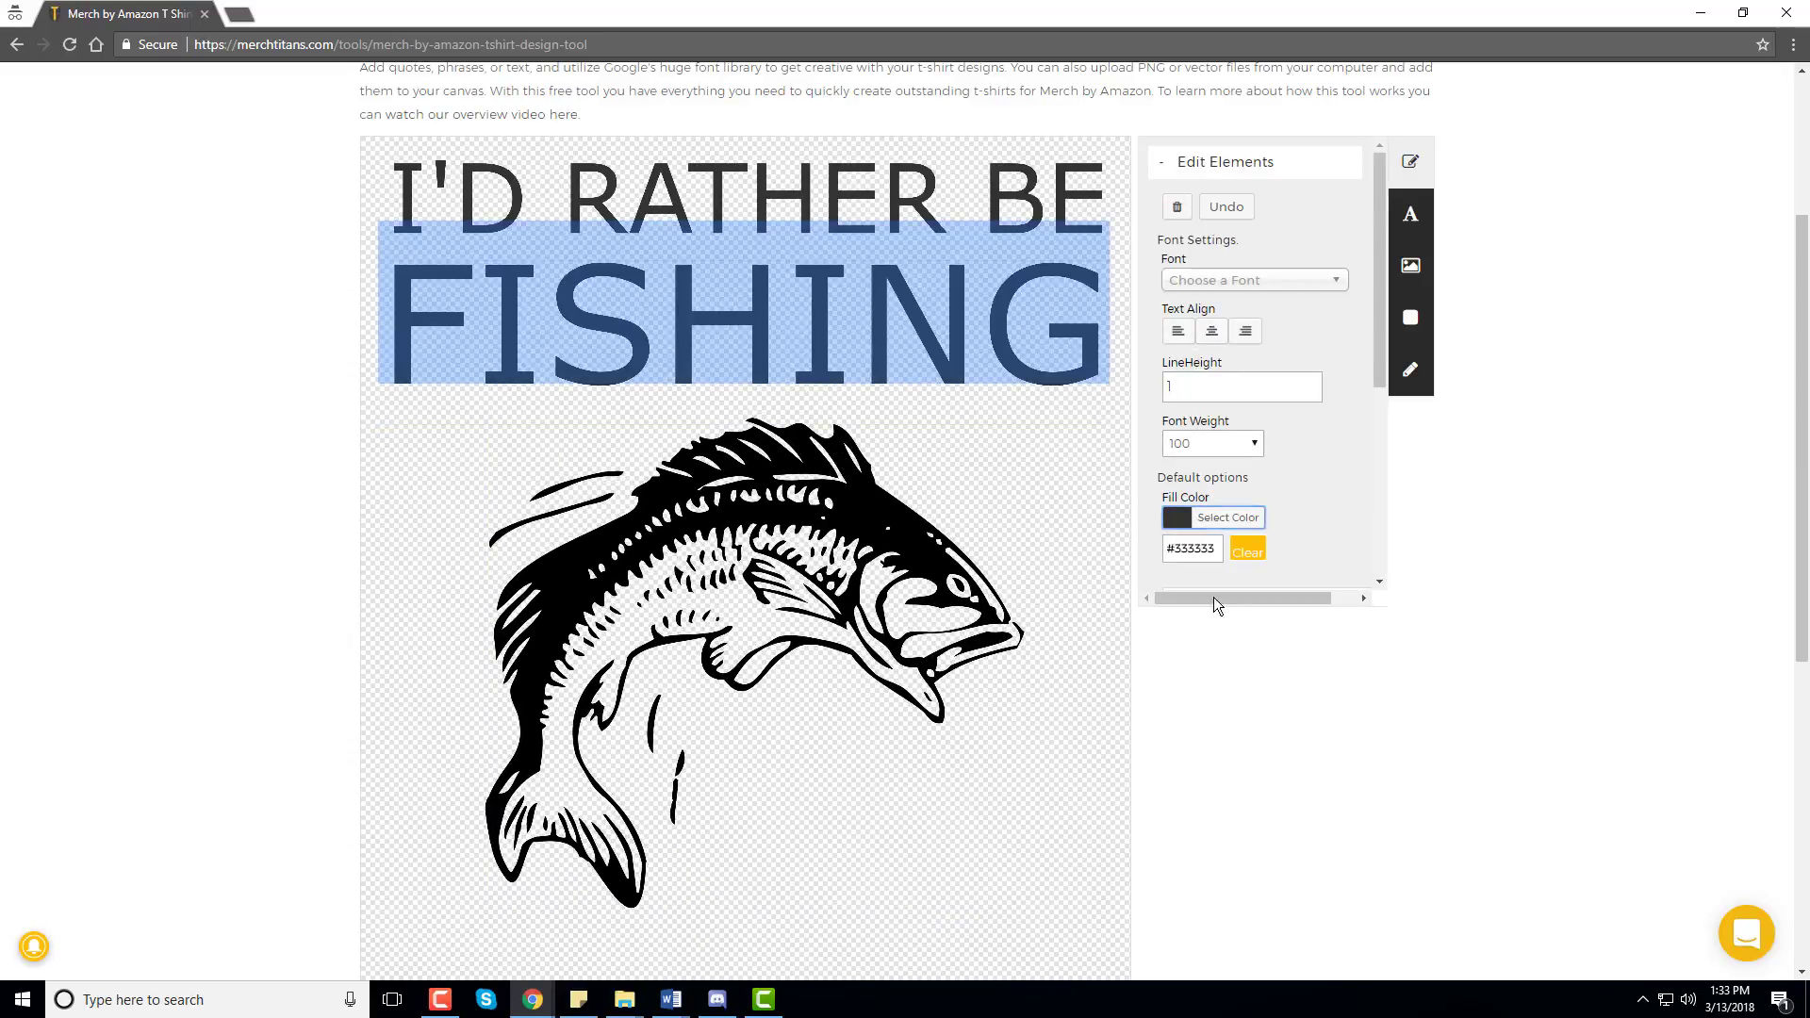
pyautogui.click(1228, 517)
pyautogui.scroll(-4, 1259, 496)
pyautogui.moveTo(1181, 386); pyautogui.dragTo(1166, 413)
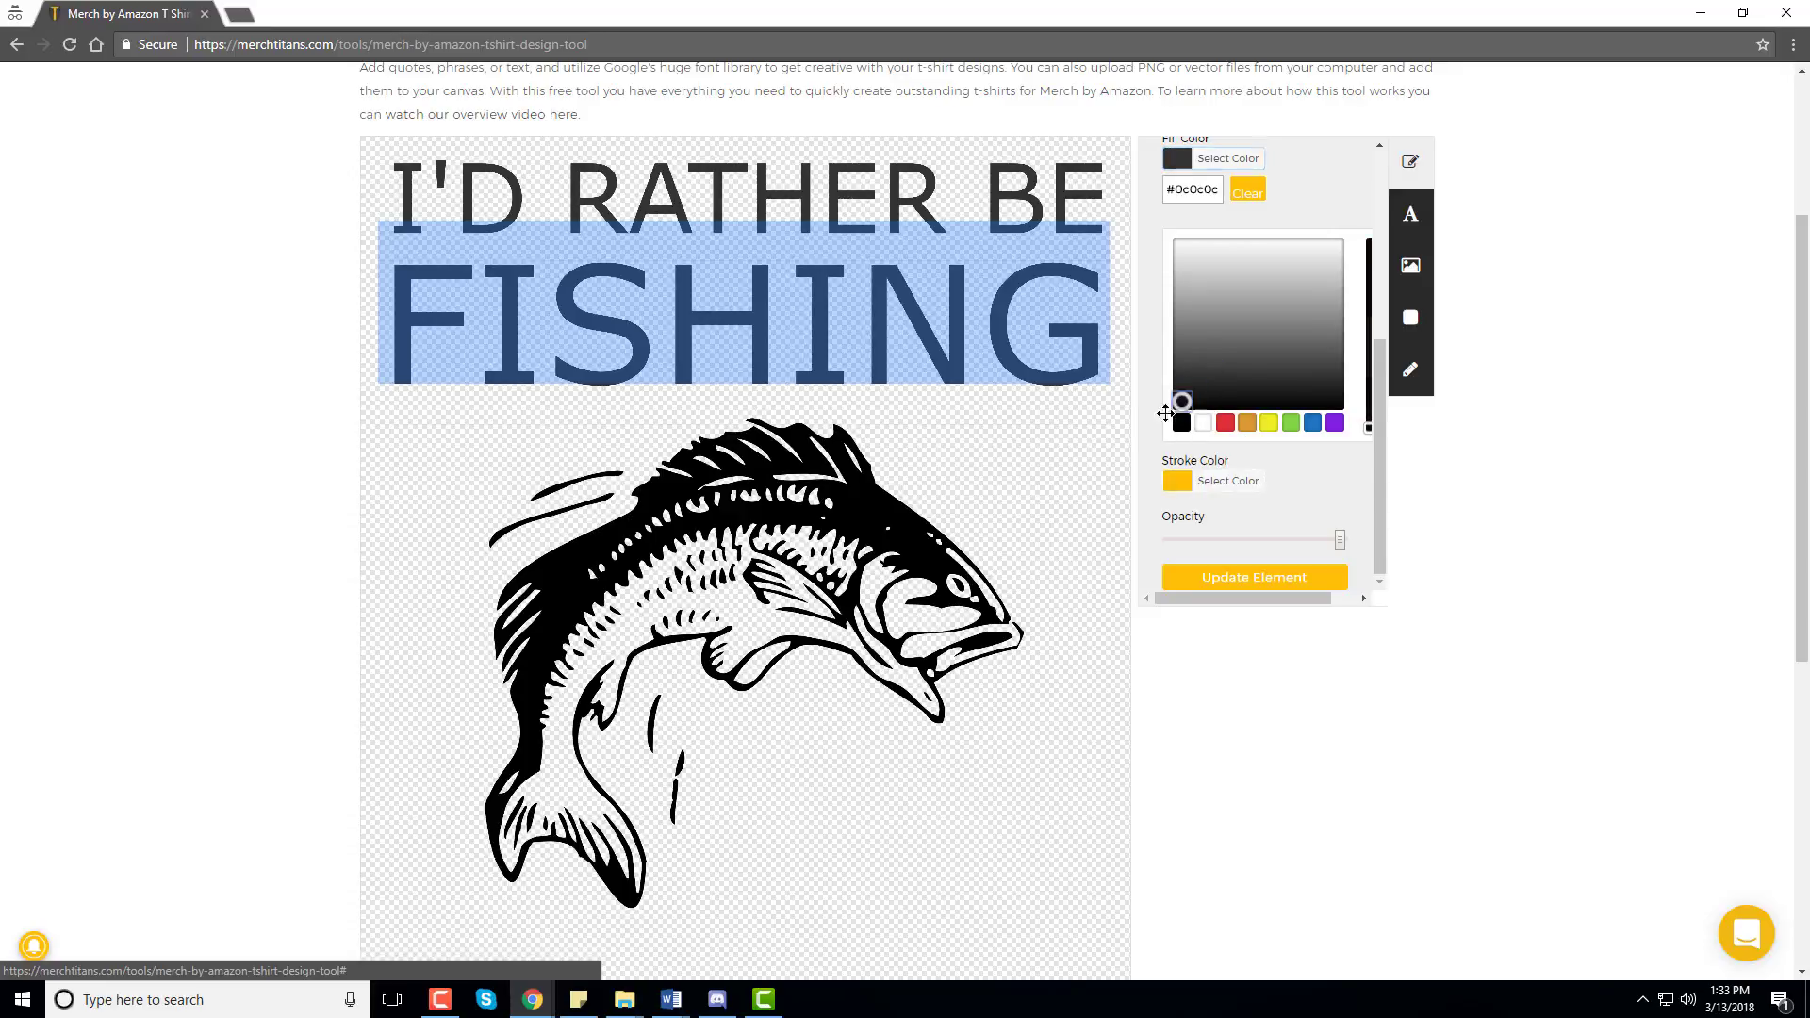
pyautogui.click(789, 317)
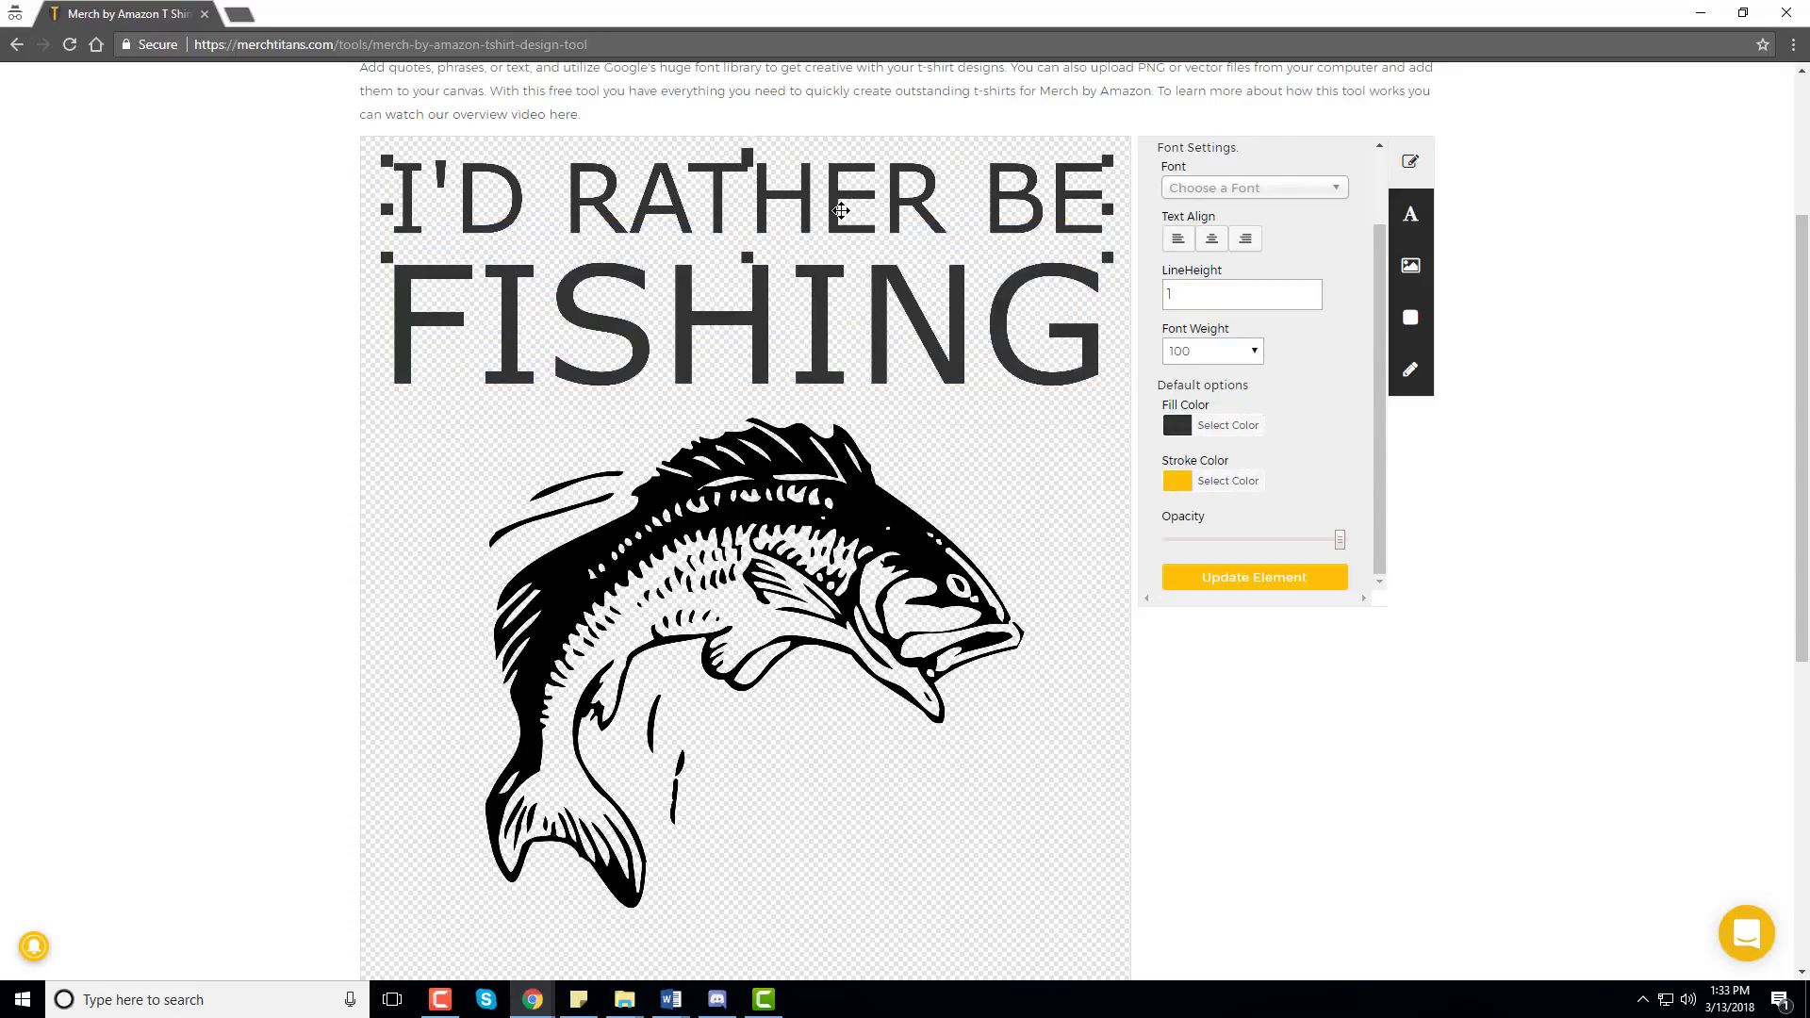
pyautogui.click(842, 210)
pyautogui.hotkey('ctrl', 'a')
pyautogui.click(1229, 425)
pyautogui.scroll(-3, 1220, 377)
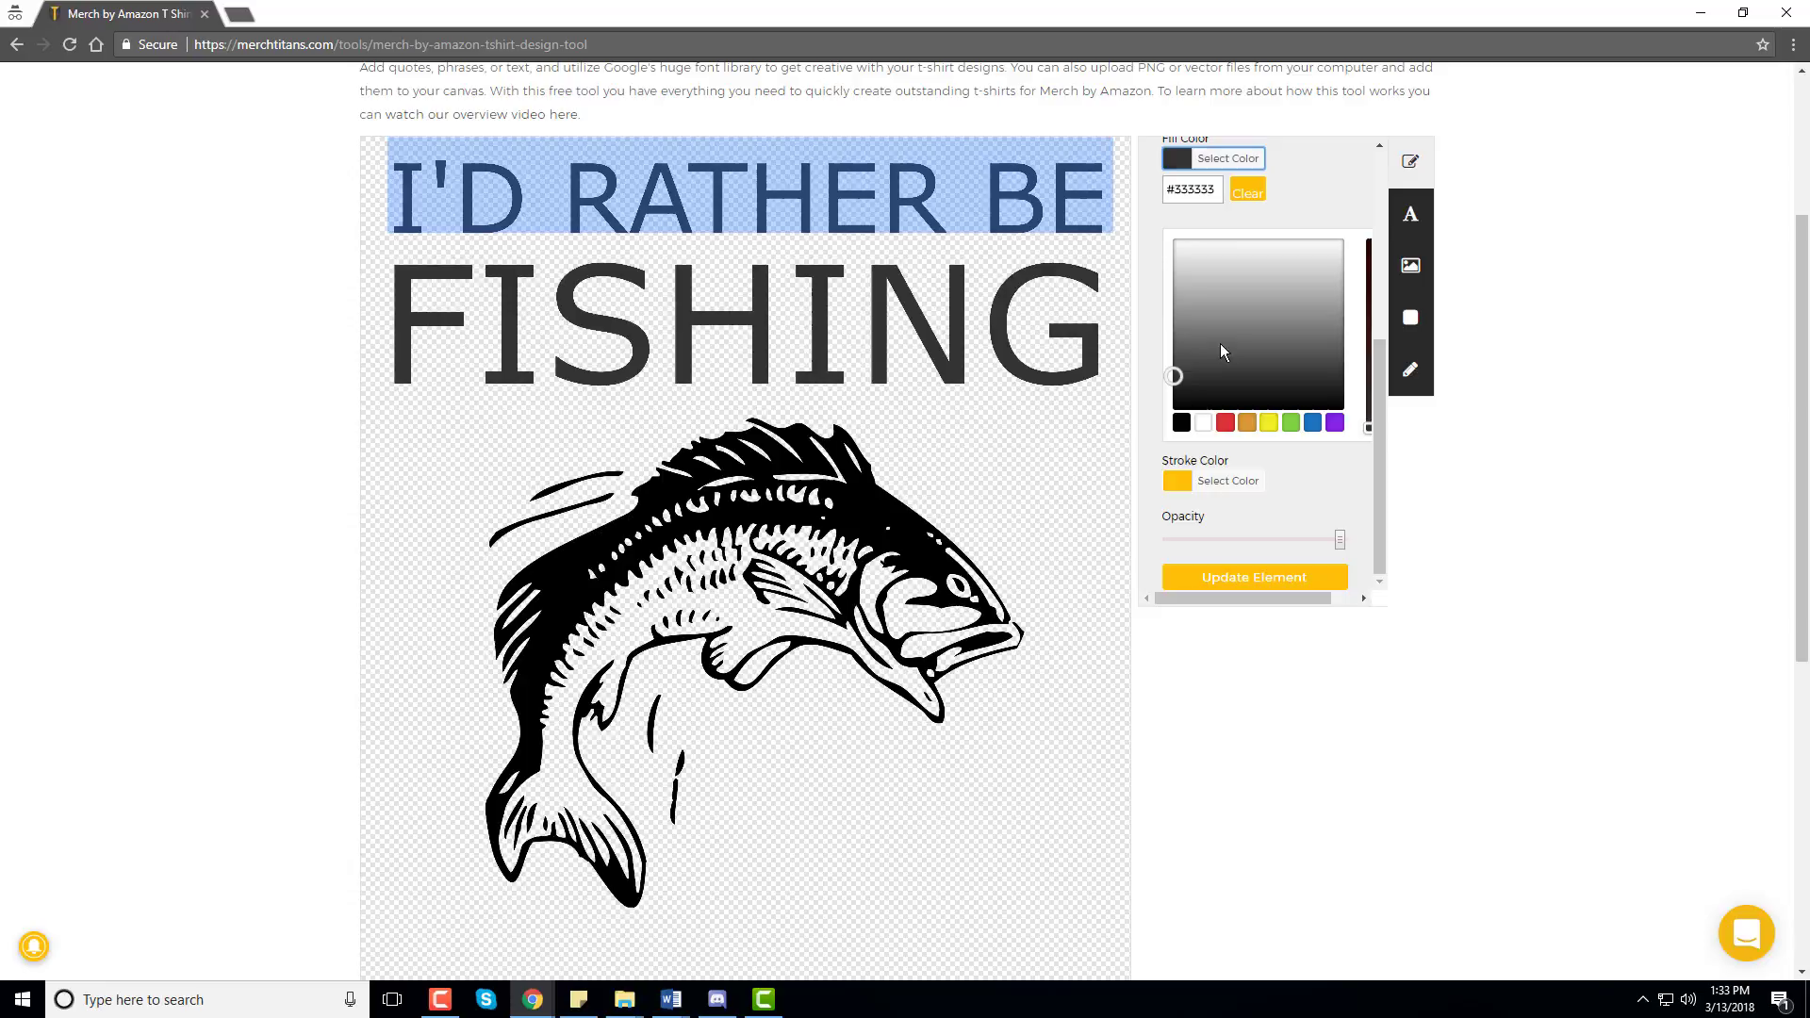
pyautogui.moveTo(1222, 351); pyautogui.dragTo(1175, 409)
# Apply the black fill to the FISHING line
pyautogui.click(898, 284)
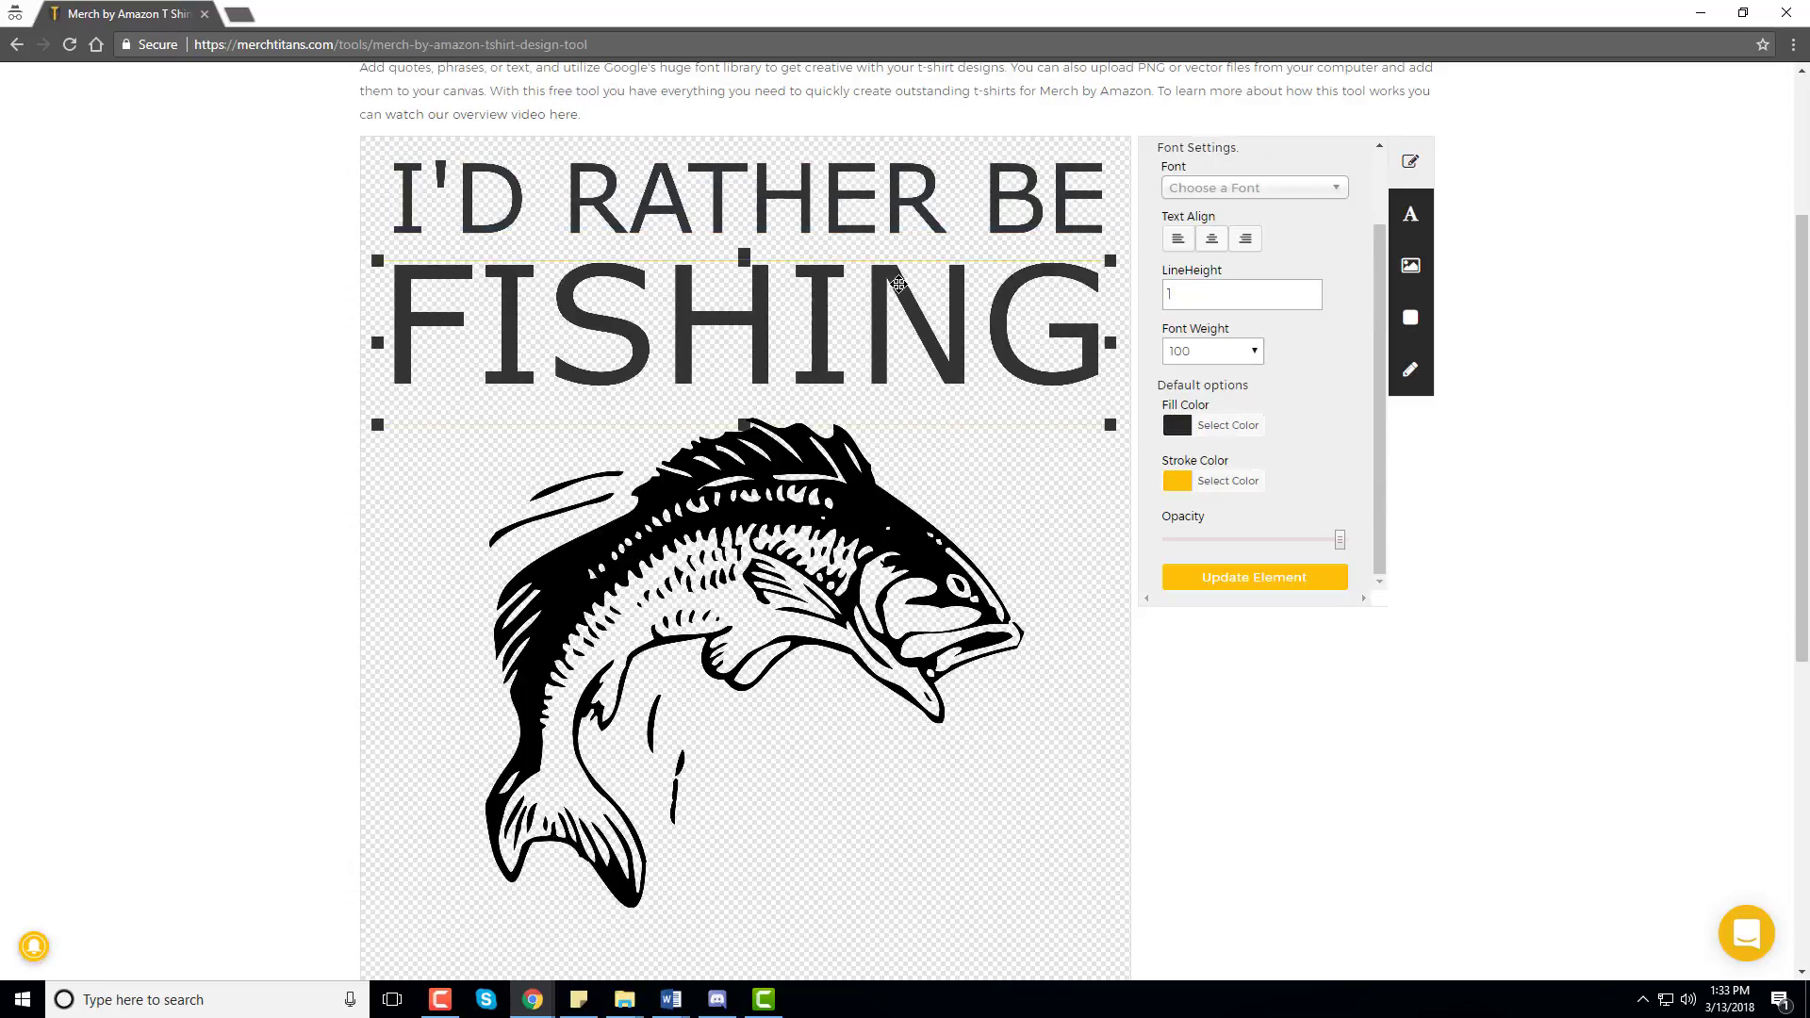
pyautogui.scroll(1, 933, 377)
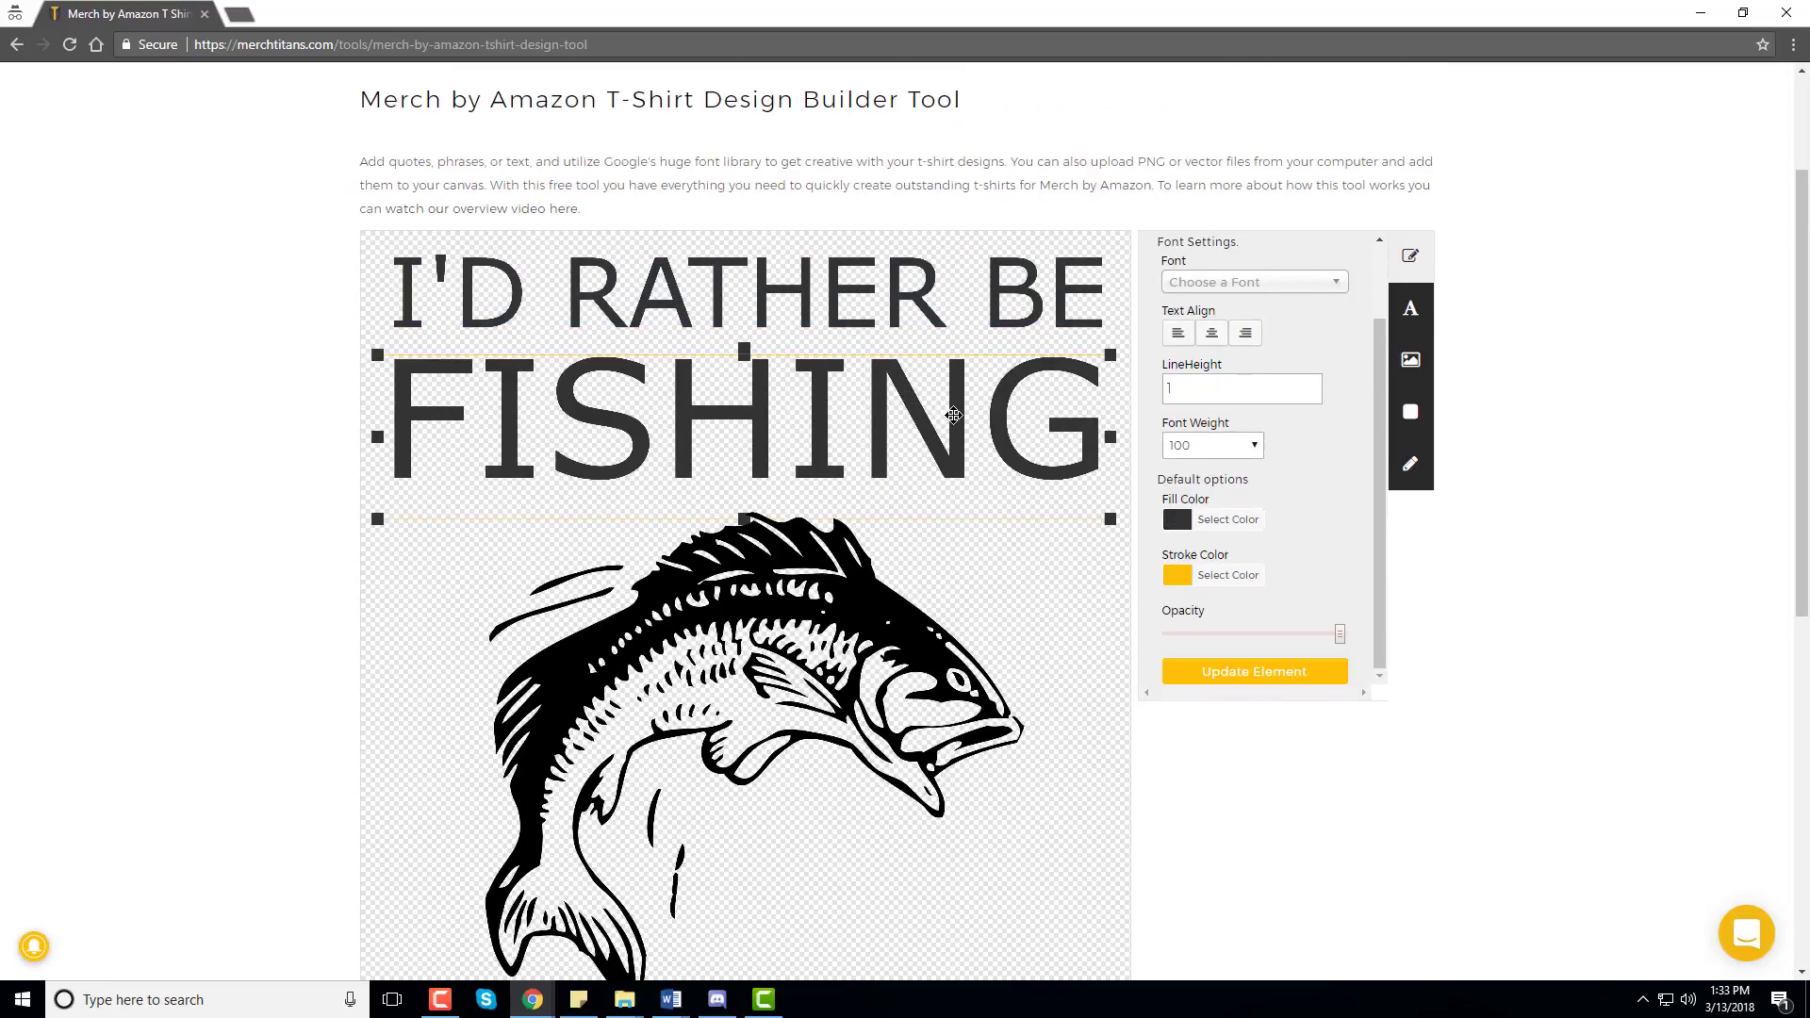
pyautogui.click(891, 388)
pyautogui.hotkey('ctrl', 'a')
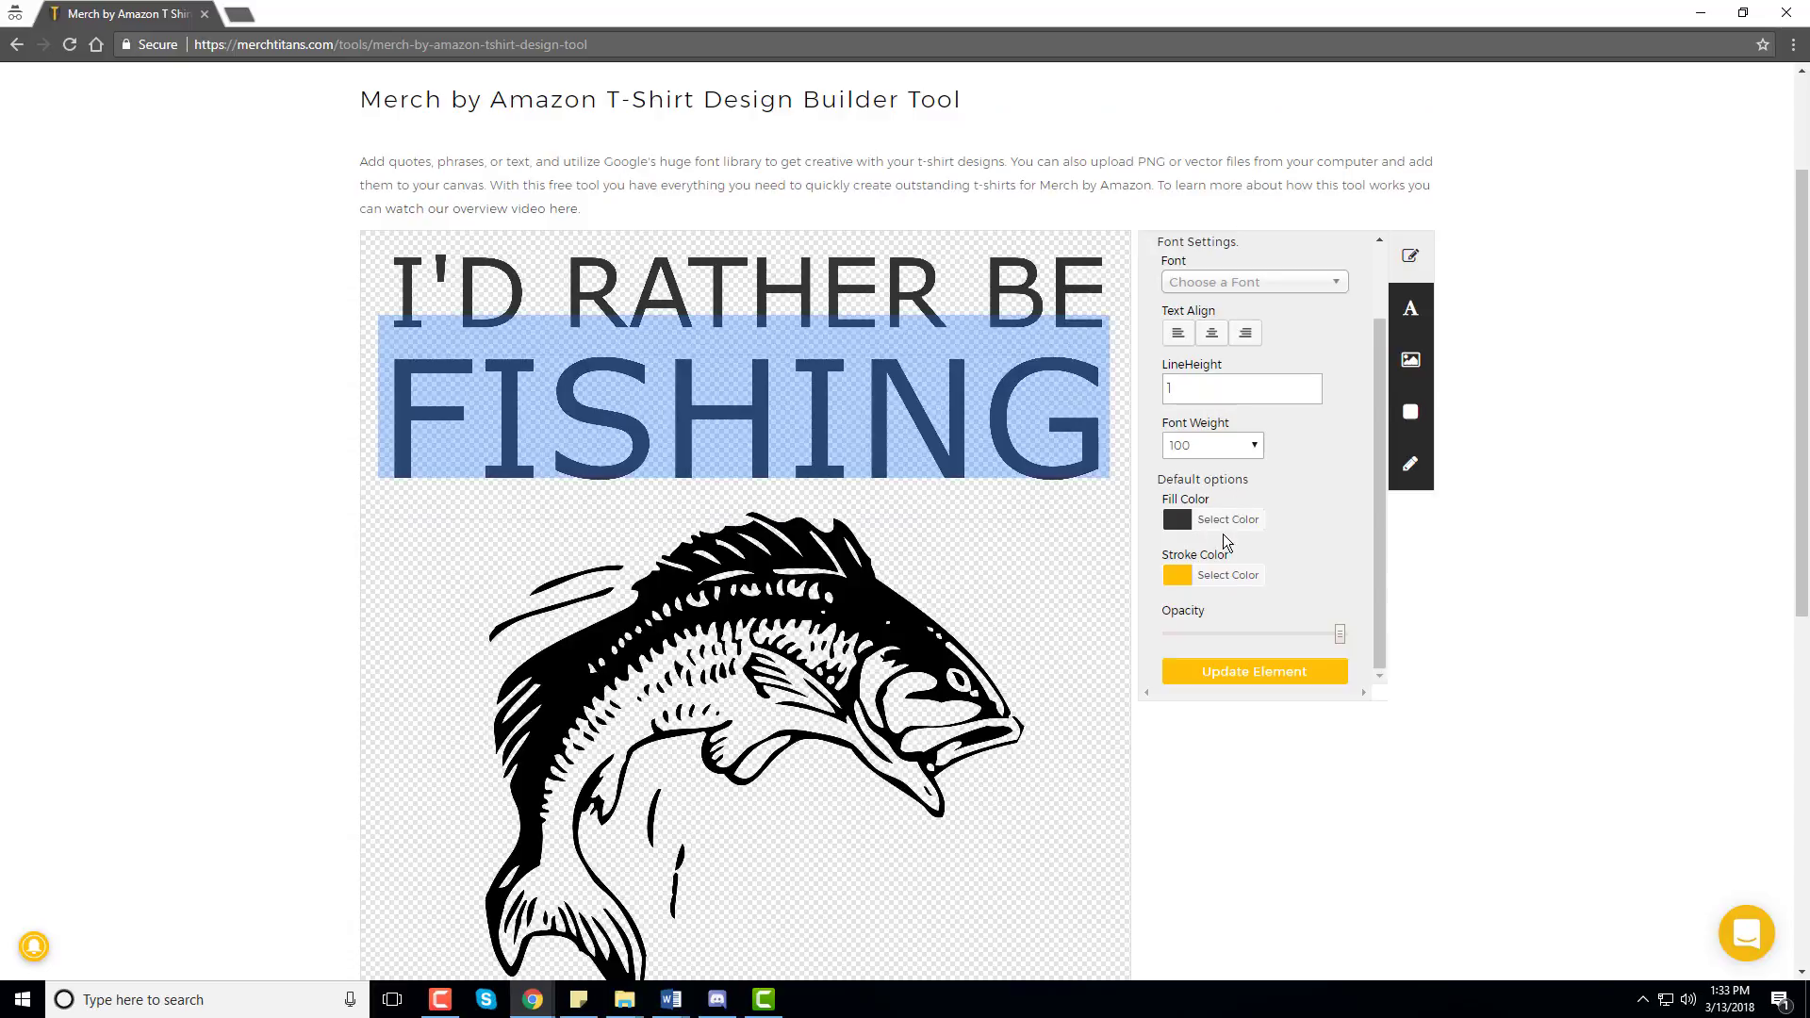
pyautogui.click(1228, 520)
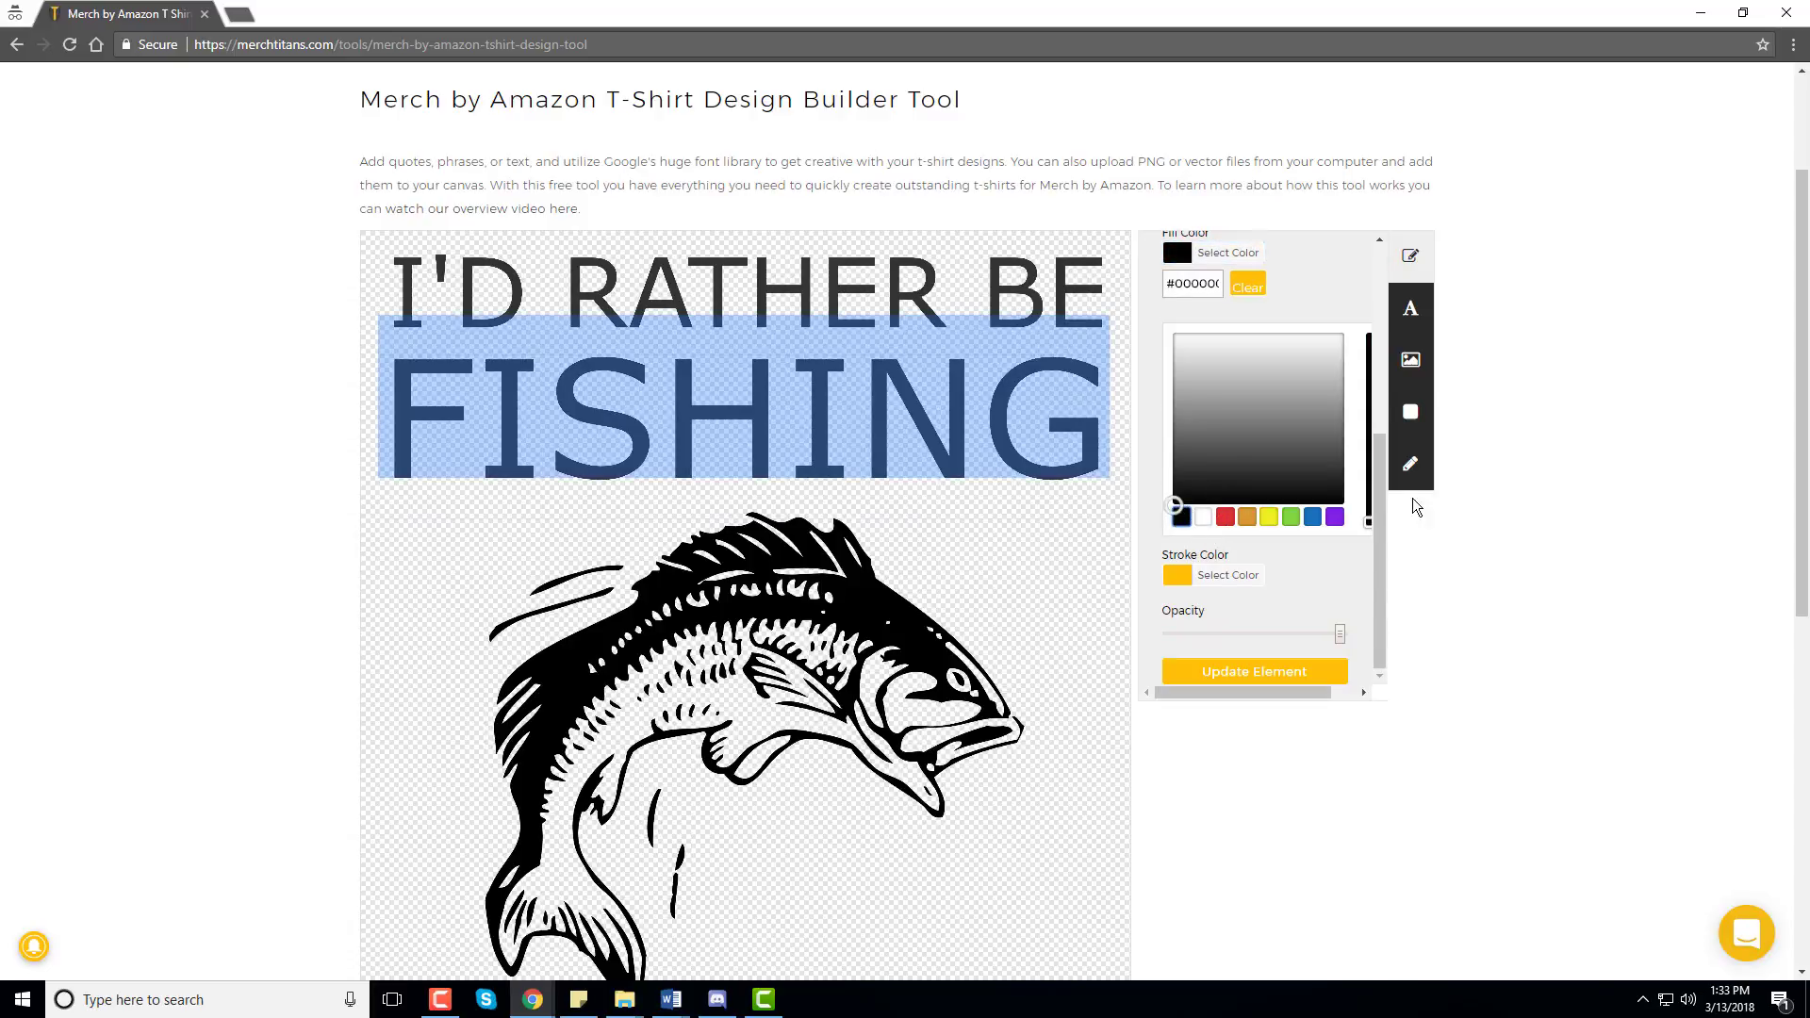
pyautogui.click(1320, 673)
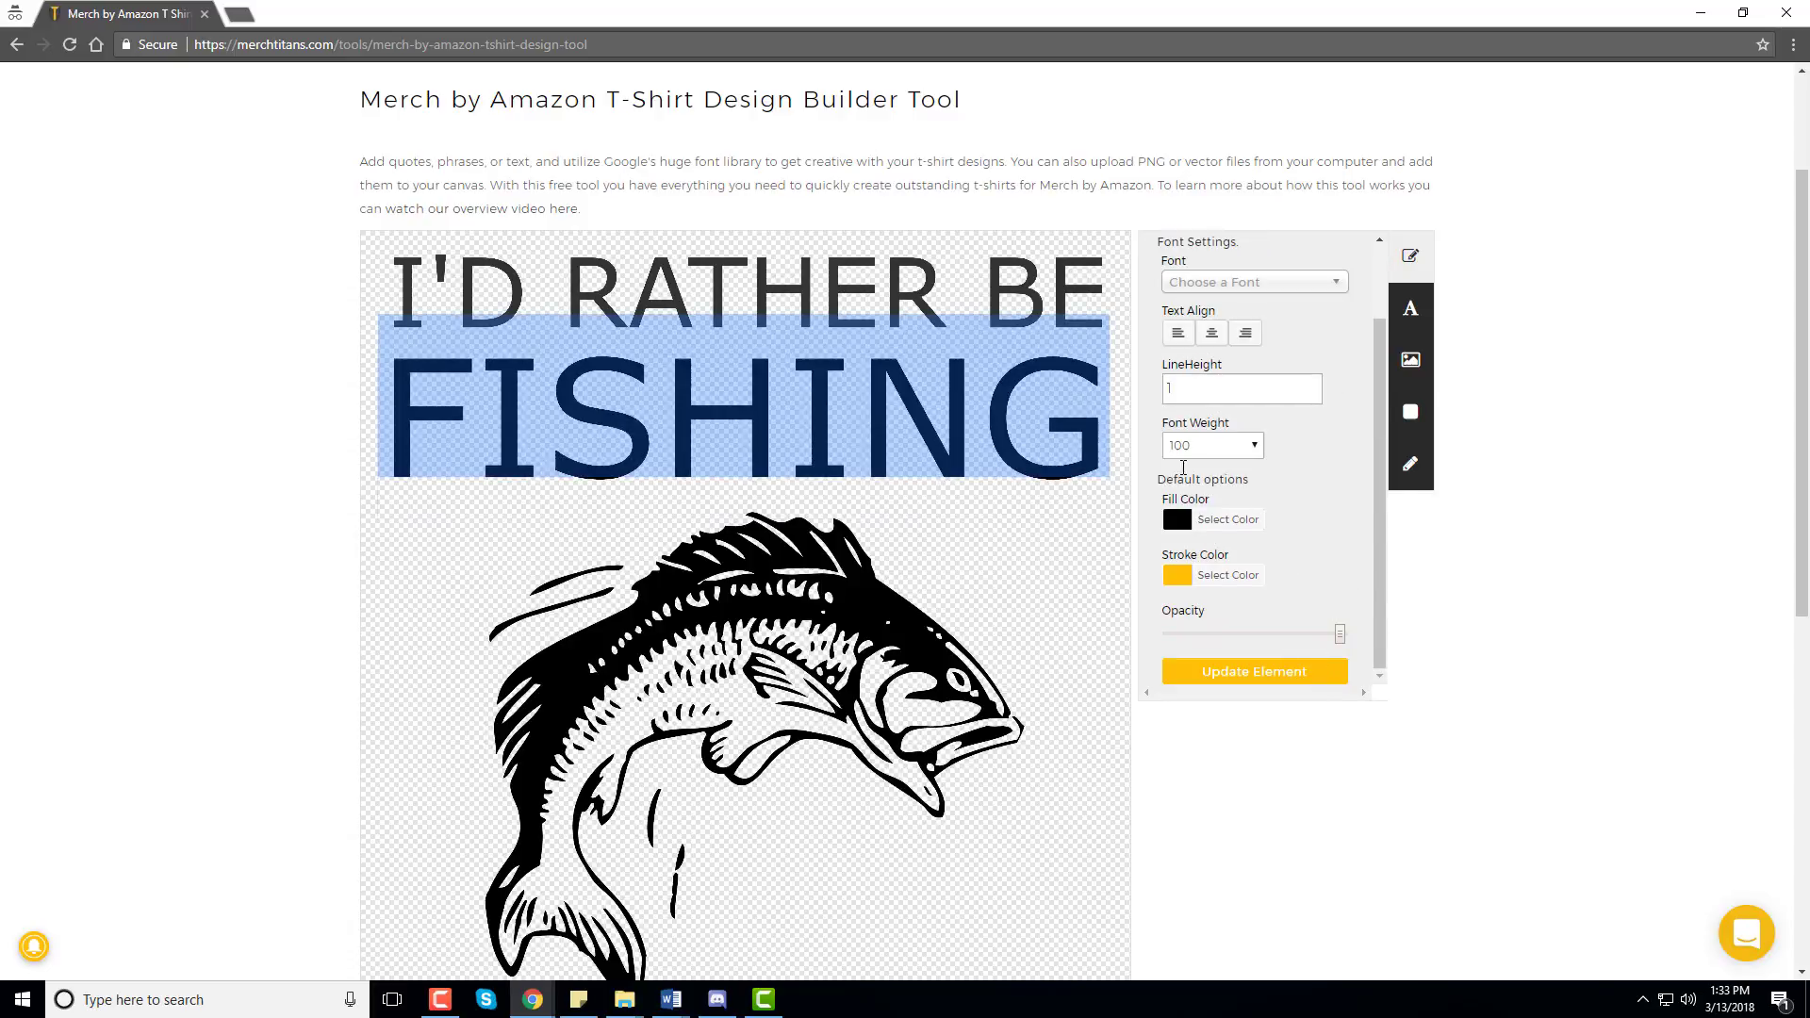
pyautogui.click(745, 292)
# Apply the black fill to the I'D RATHER BE line
pyautogui.click(744, 292)
pyautogui.hotkey('ctrl', 'a')
pyautogui.click(1228, 519)
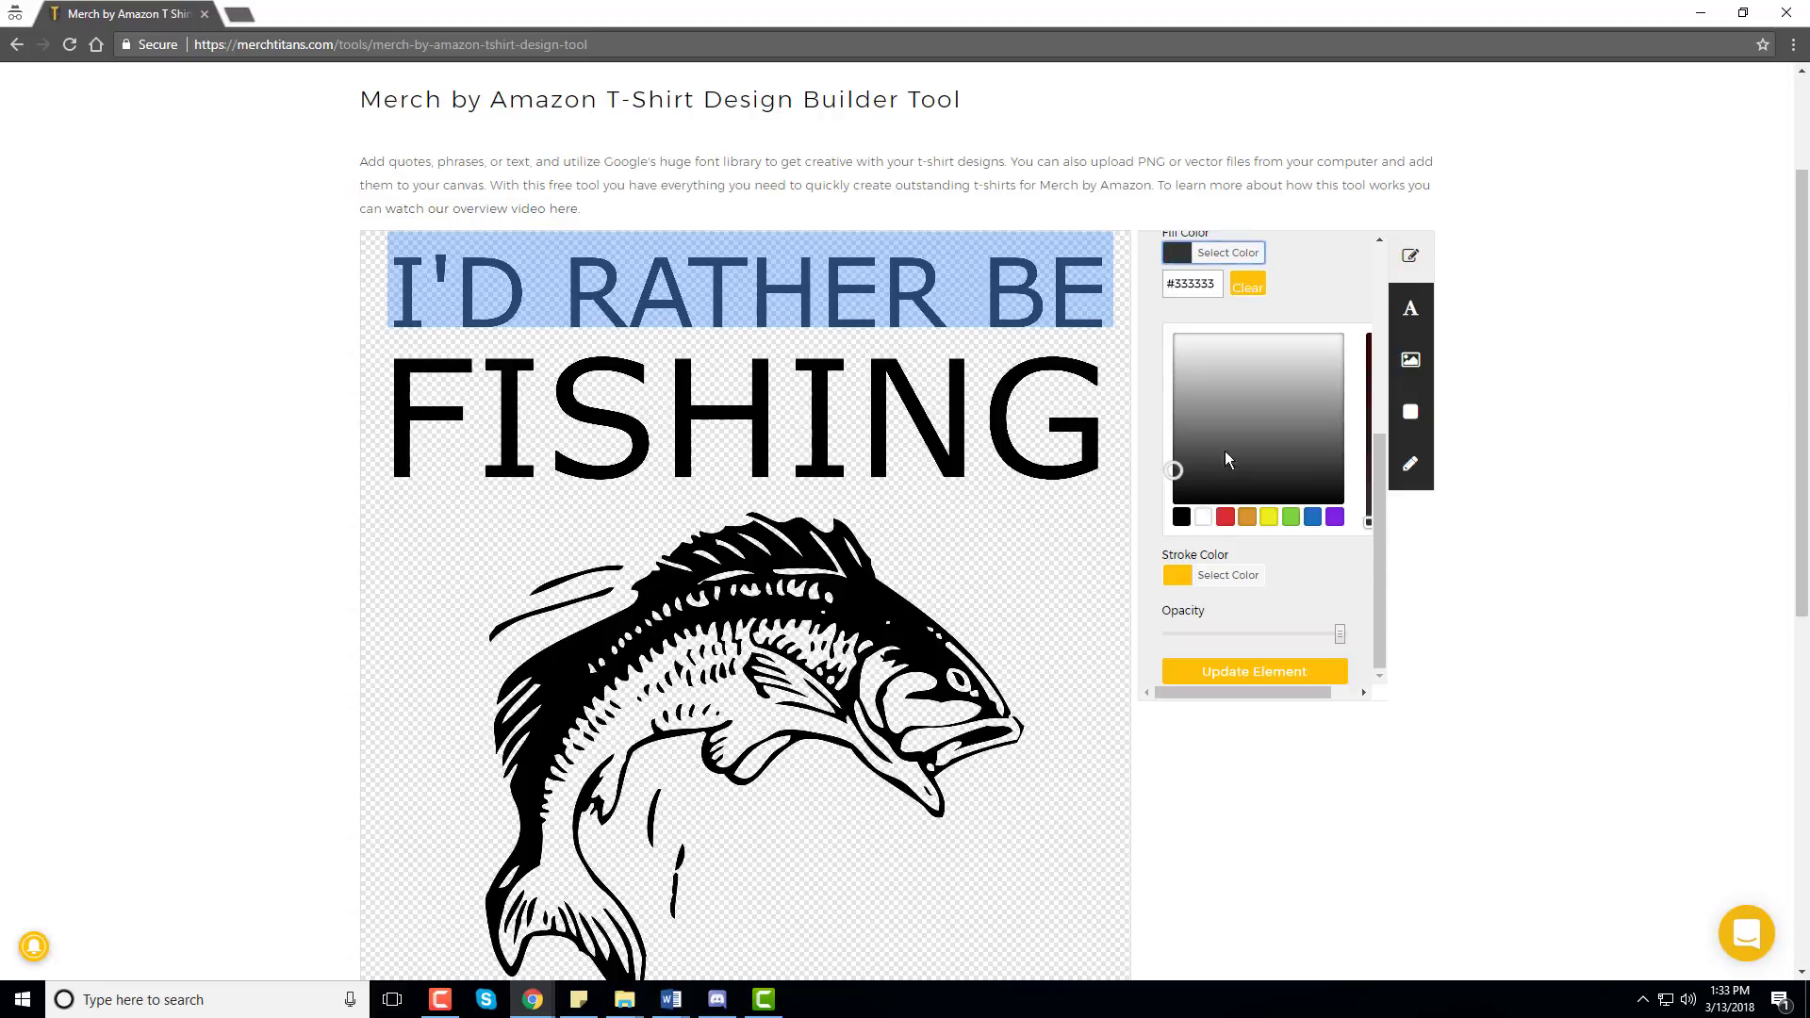
pyautogui.click(1181, 517)
pyautogui.scroll(-5, 1310, 594)
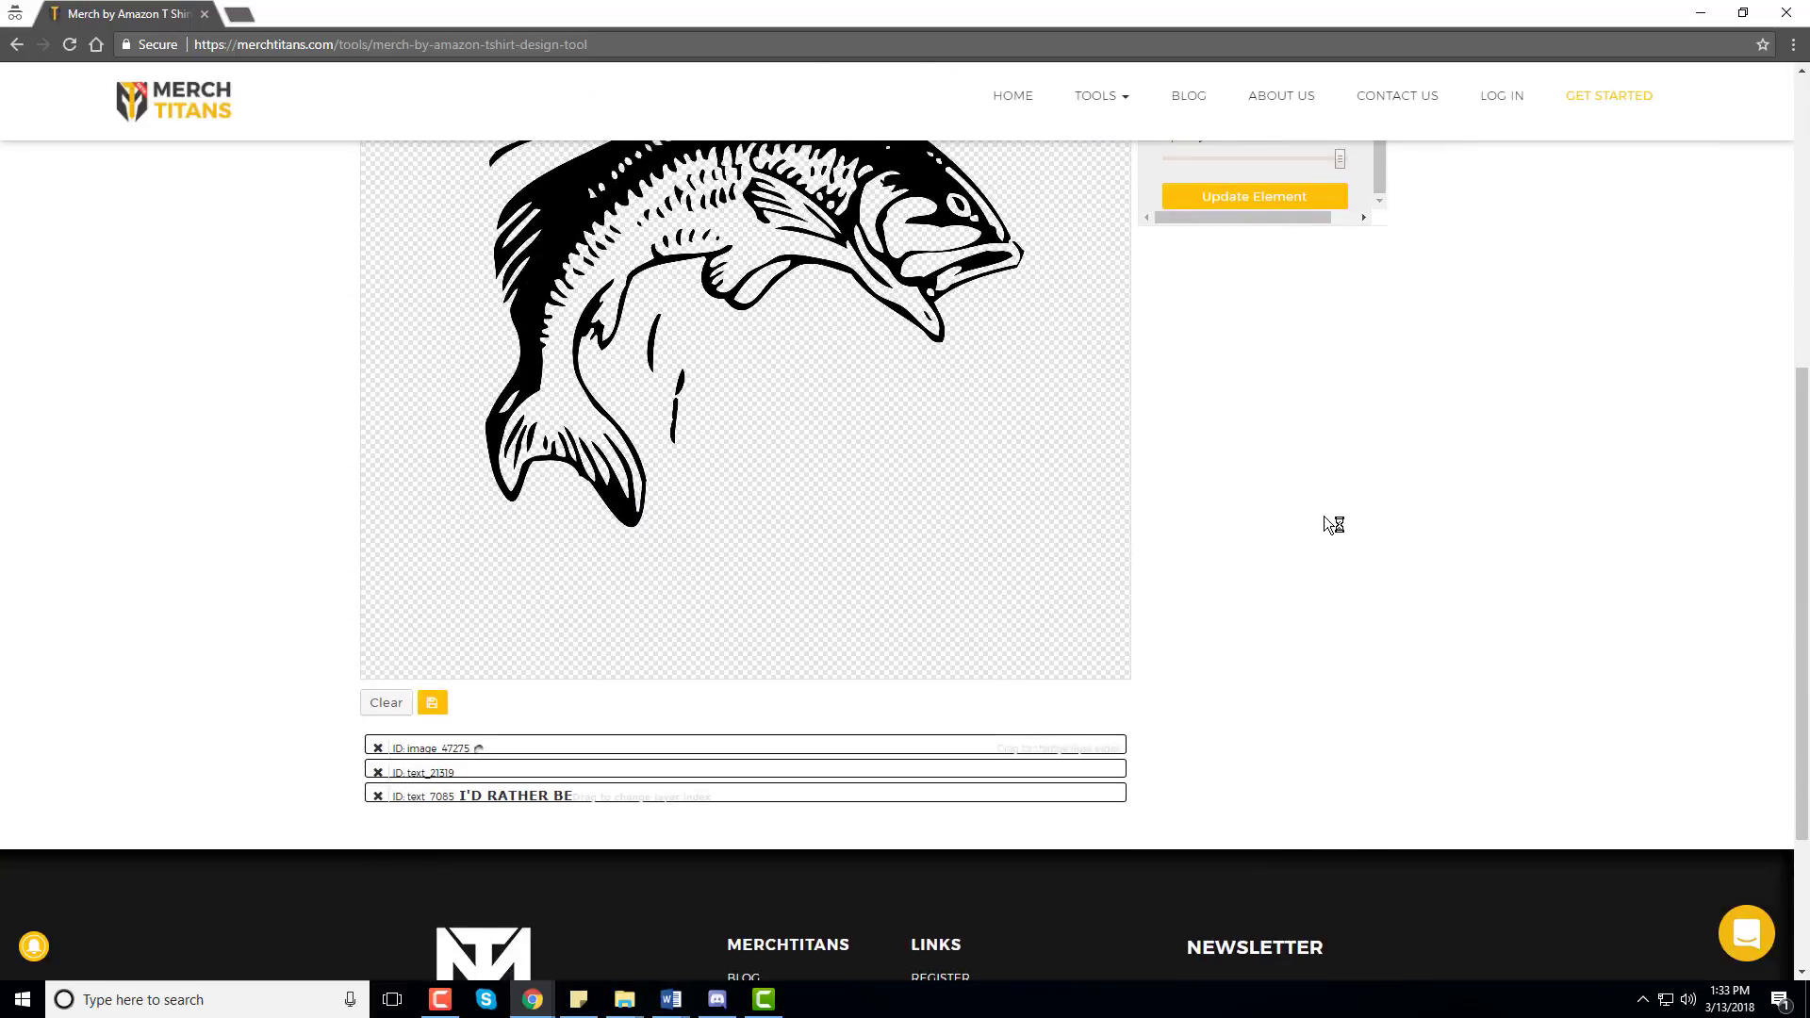
pyautogui.scroll(5, 1333, 525)
pyautogui.click(1320, 578)
pyautogui.click(792, 368)
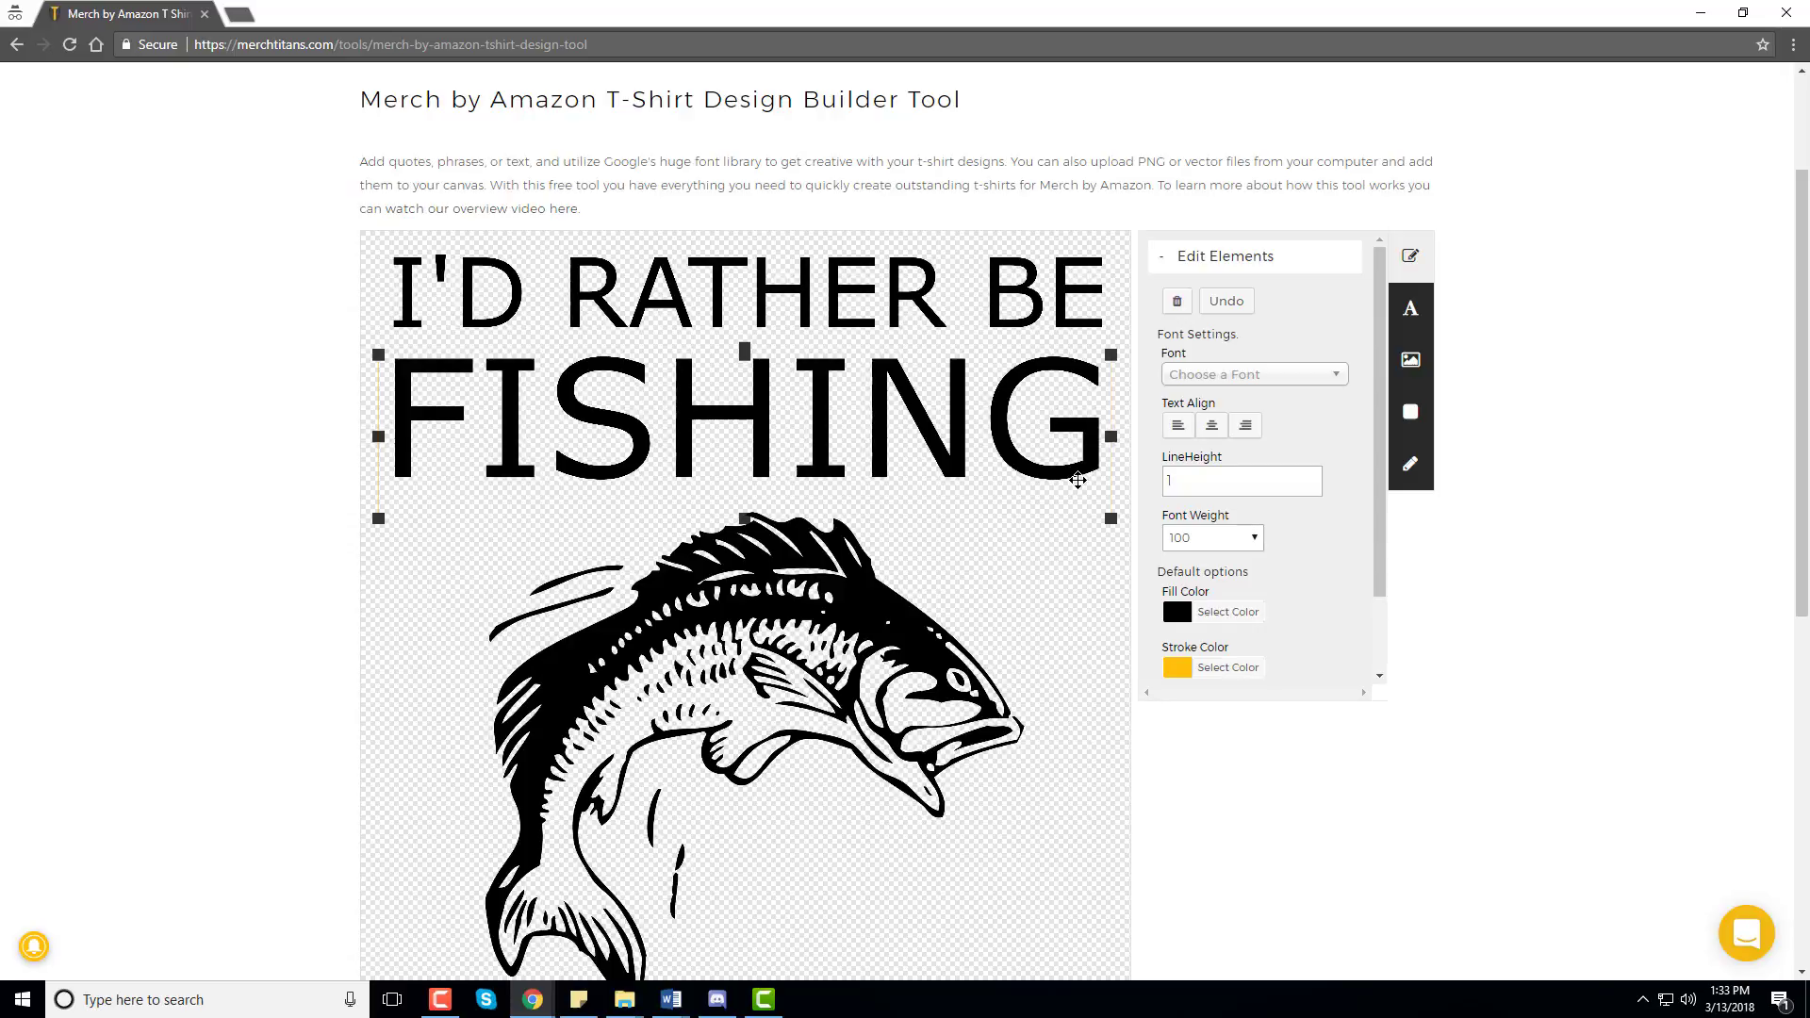
# Set the I'D RATHER BE line to the Abril Fatface font
pyautogui.click(873, 294)
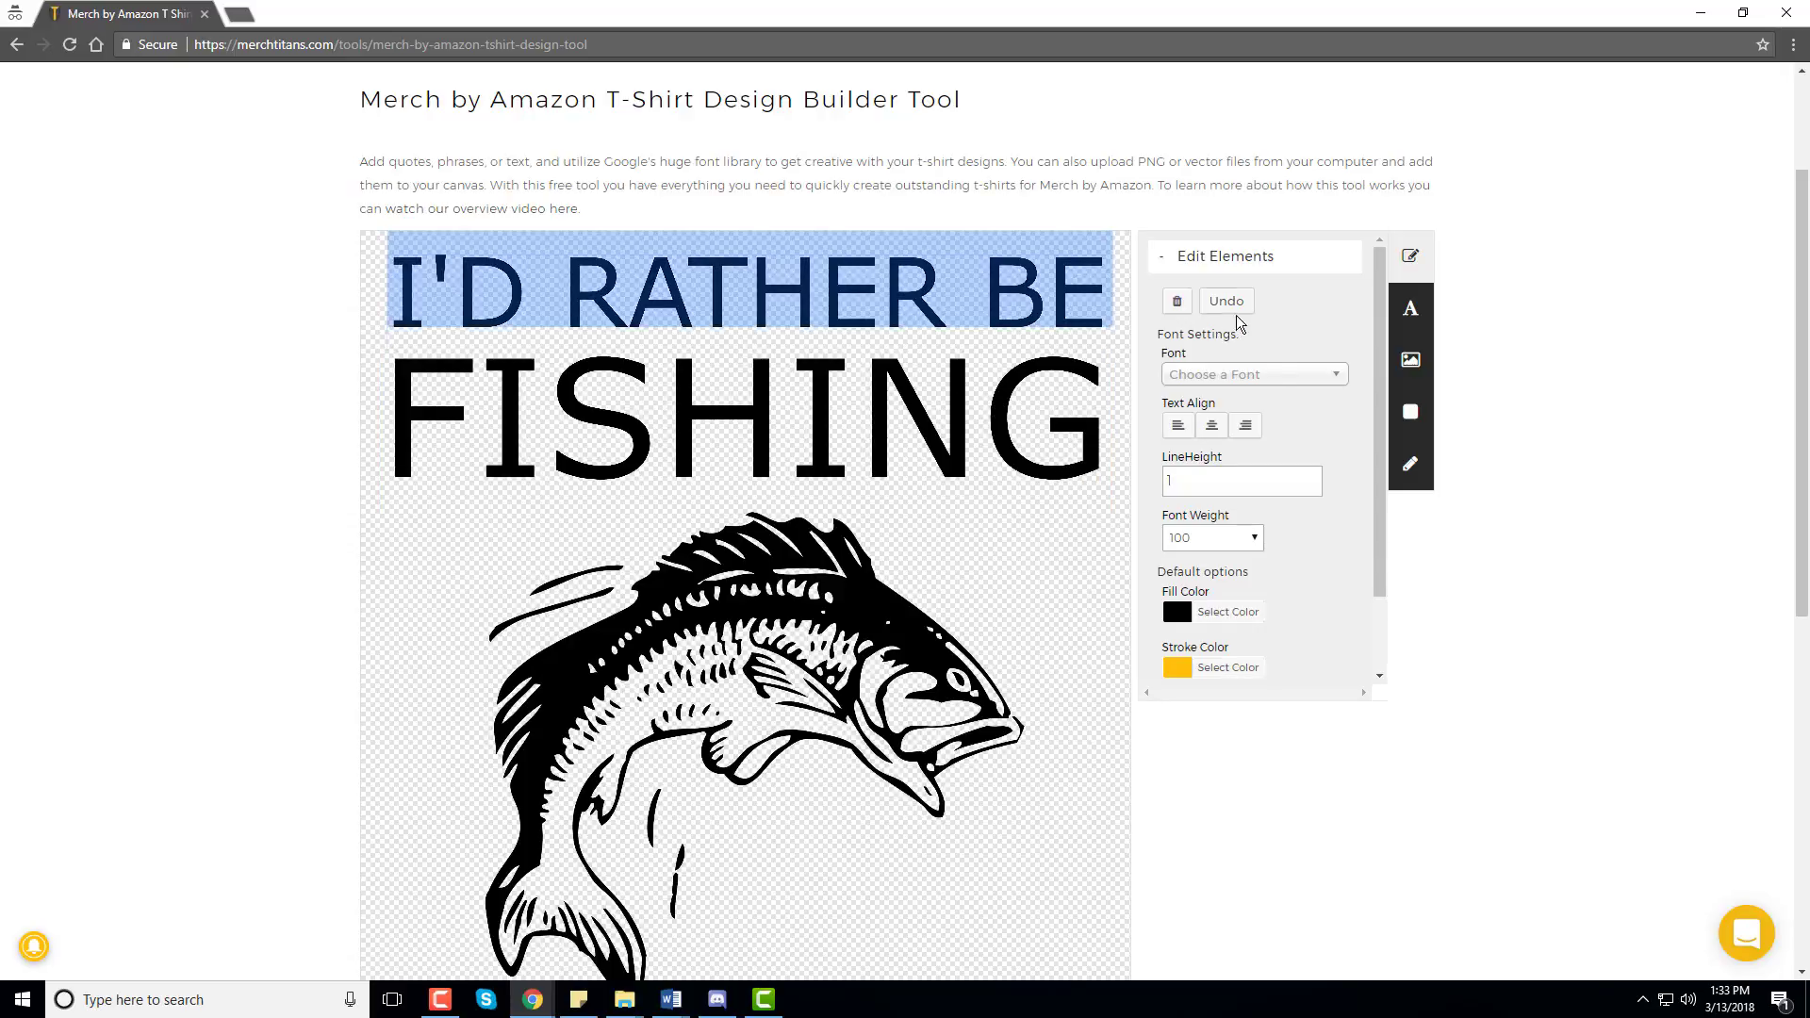
pyautogui.click(1226, 374)
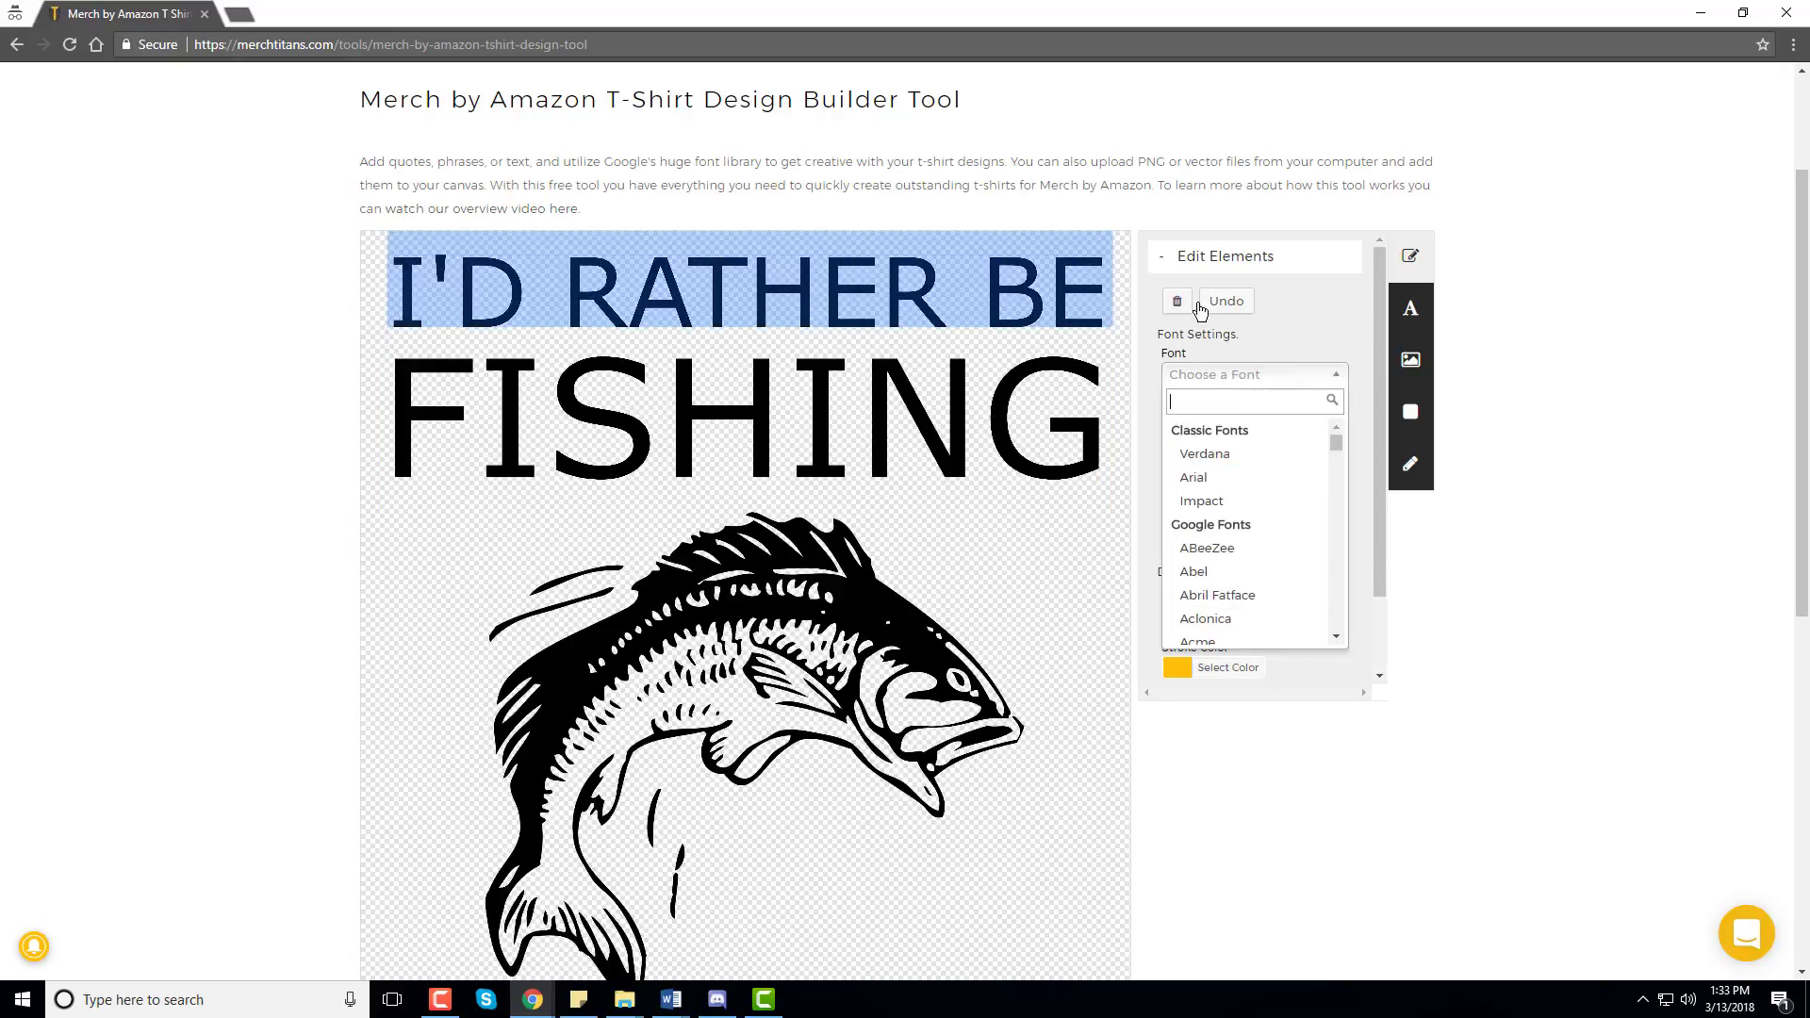
pyautogui.click(1175, 581)
pyautogui.click(865, 276)
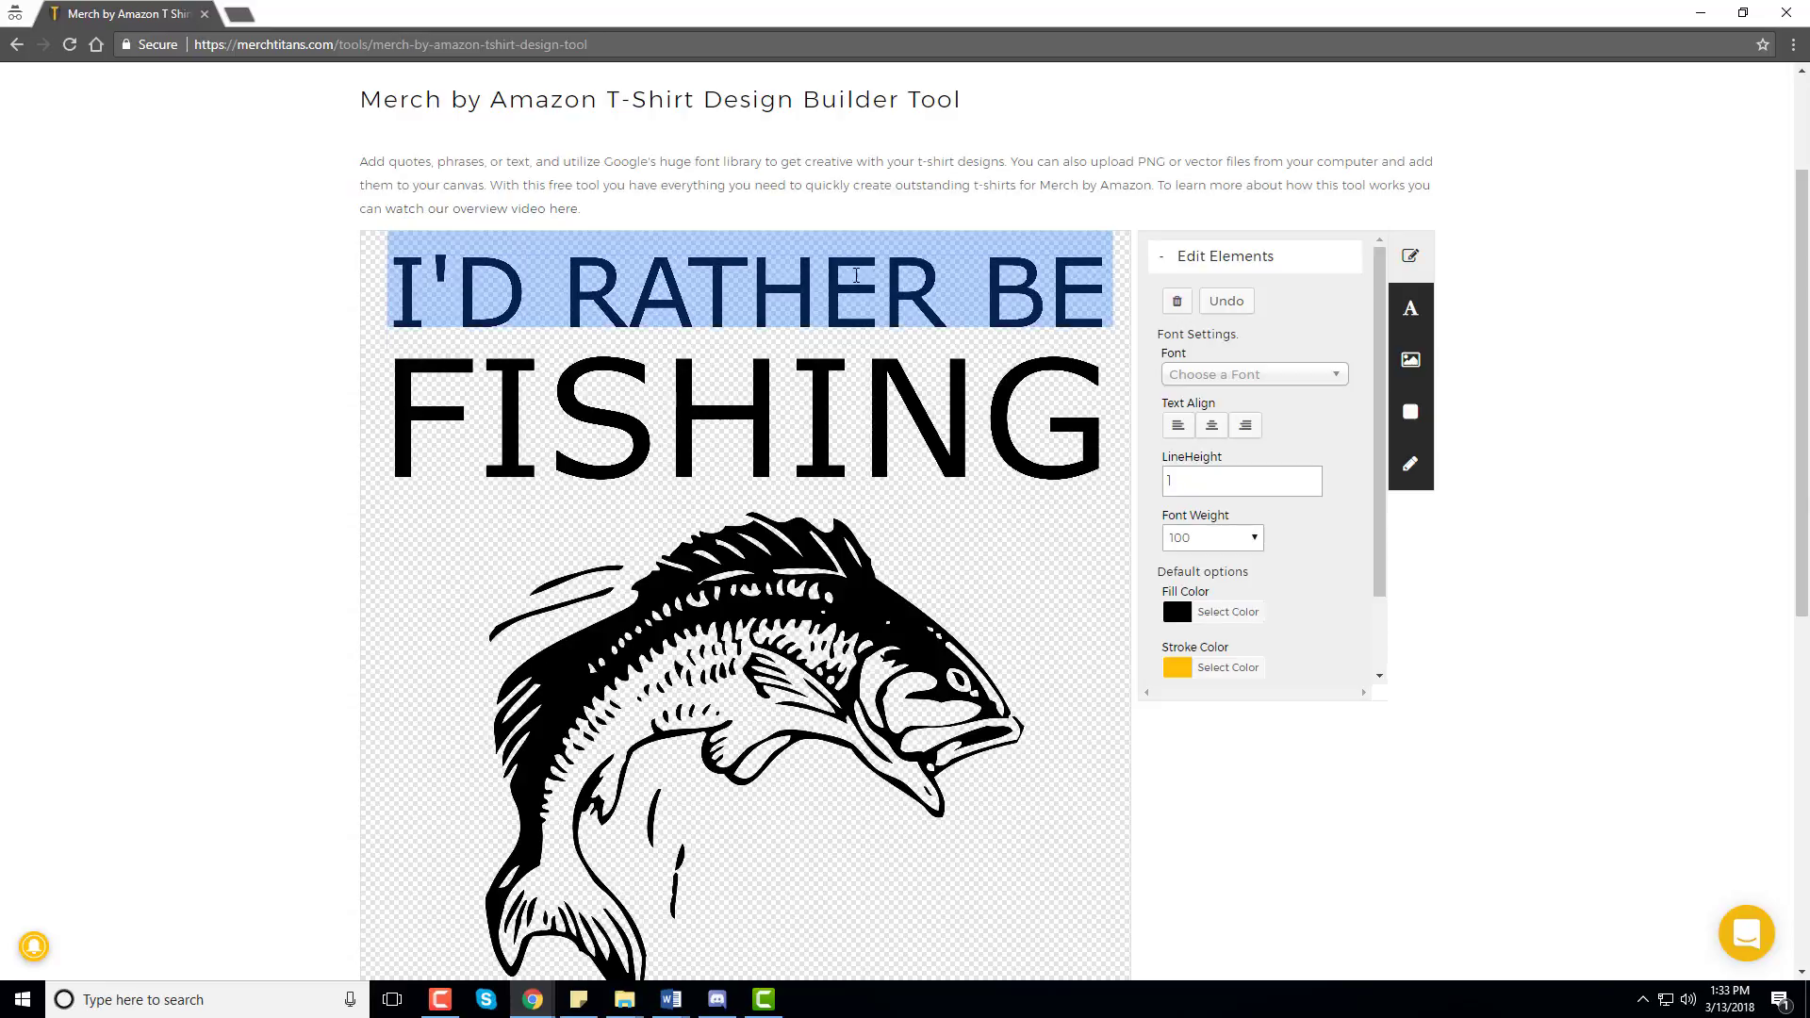
pyautogui.click(1330, 385)
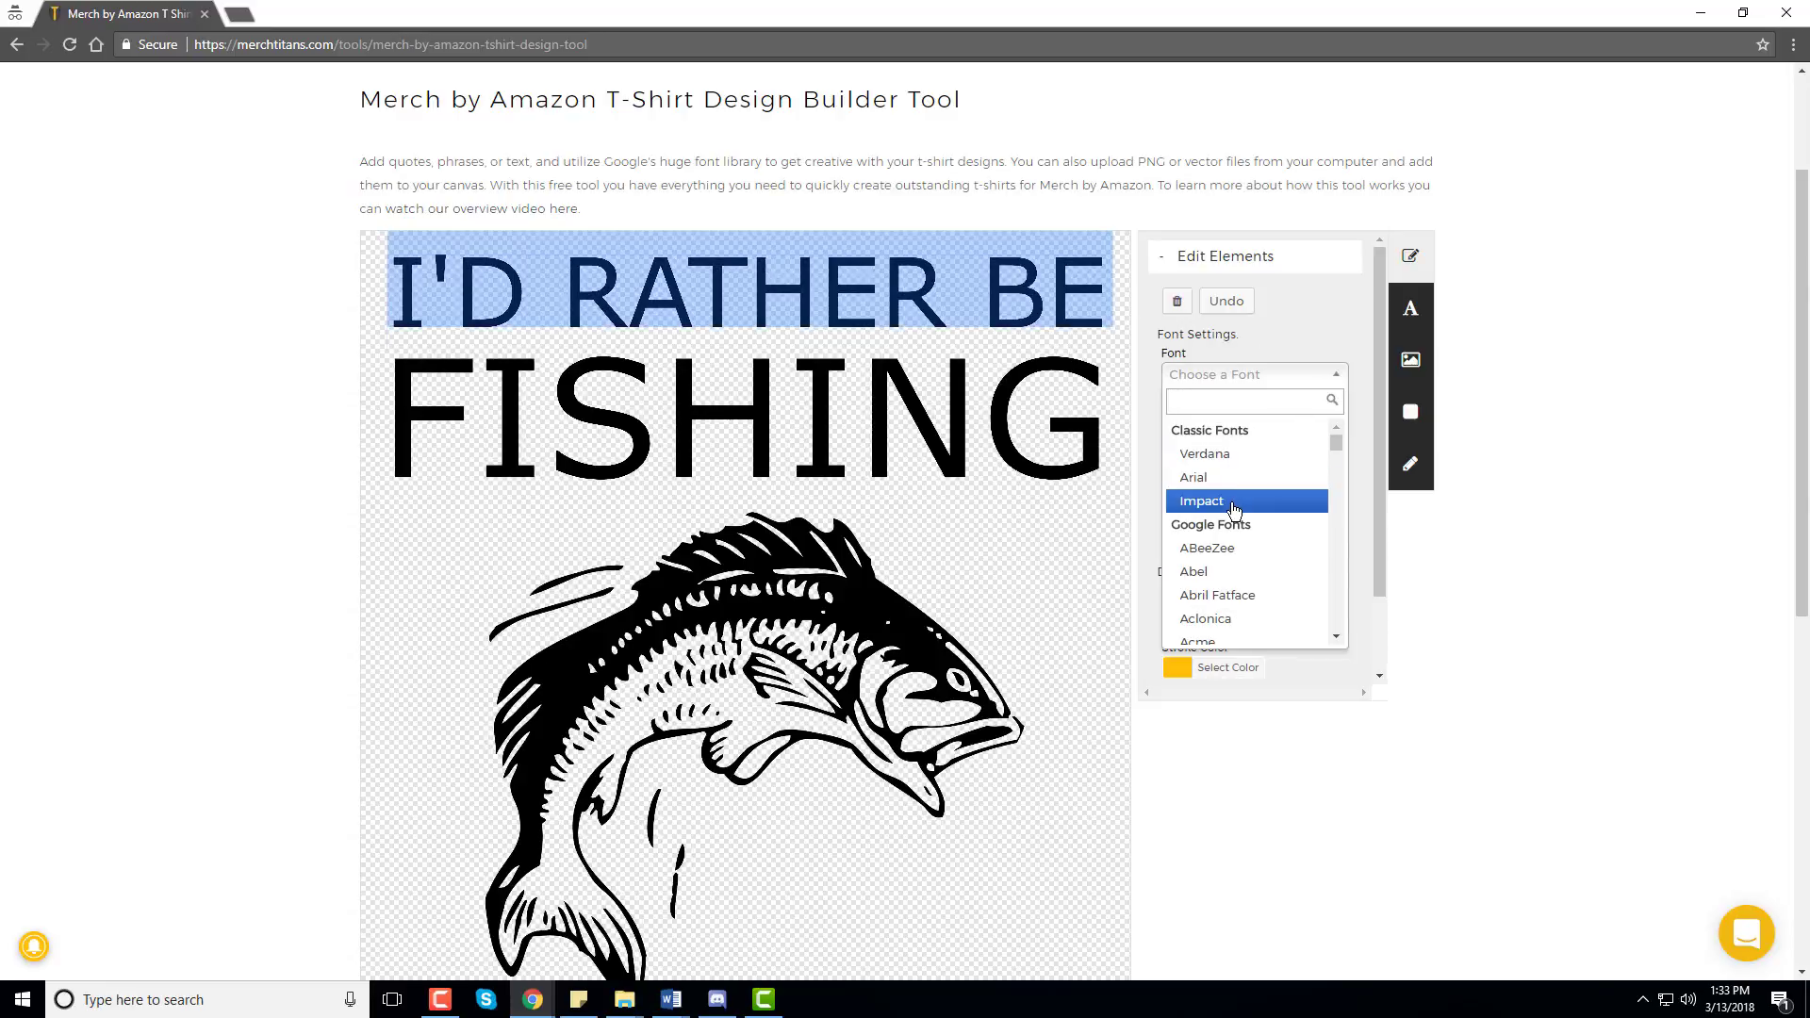
pyautogui.scroll(-3, 1230, 501)
pyautogui.scroll(2, 1226, 505)
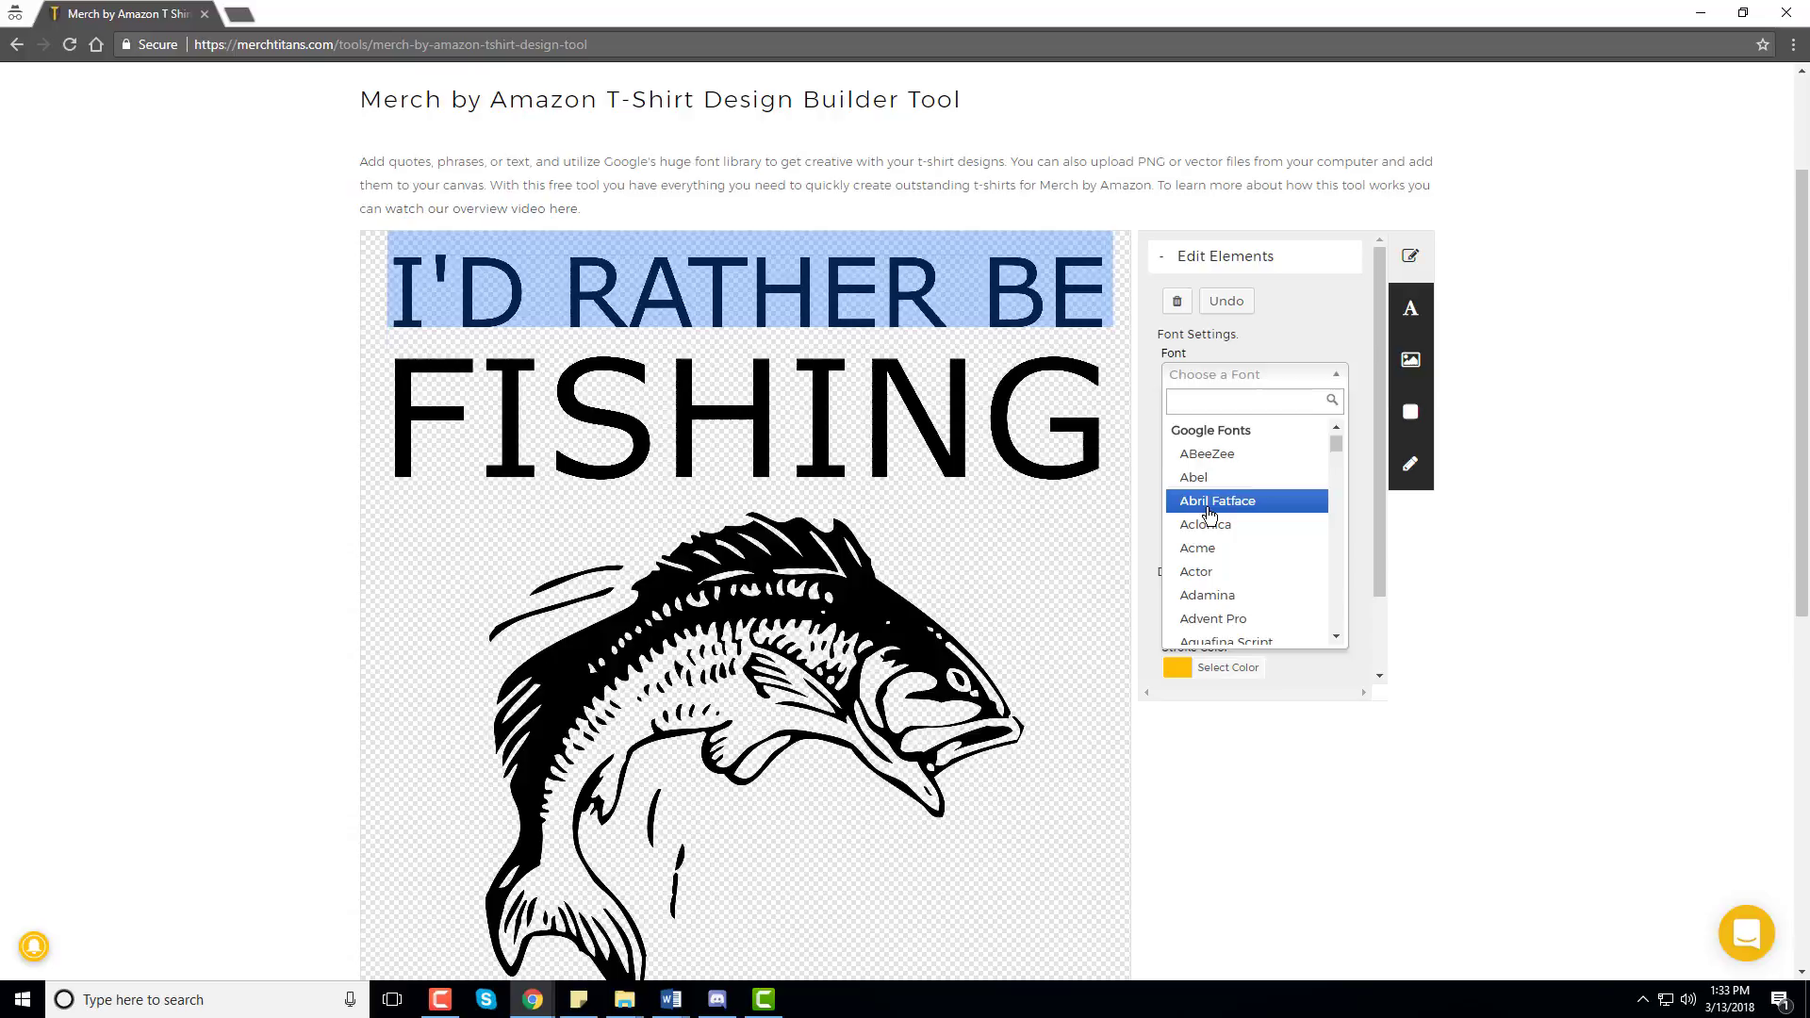
pyautogui.click(1209, 504)
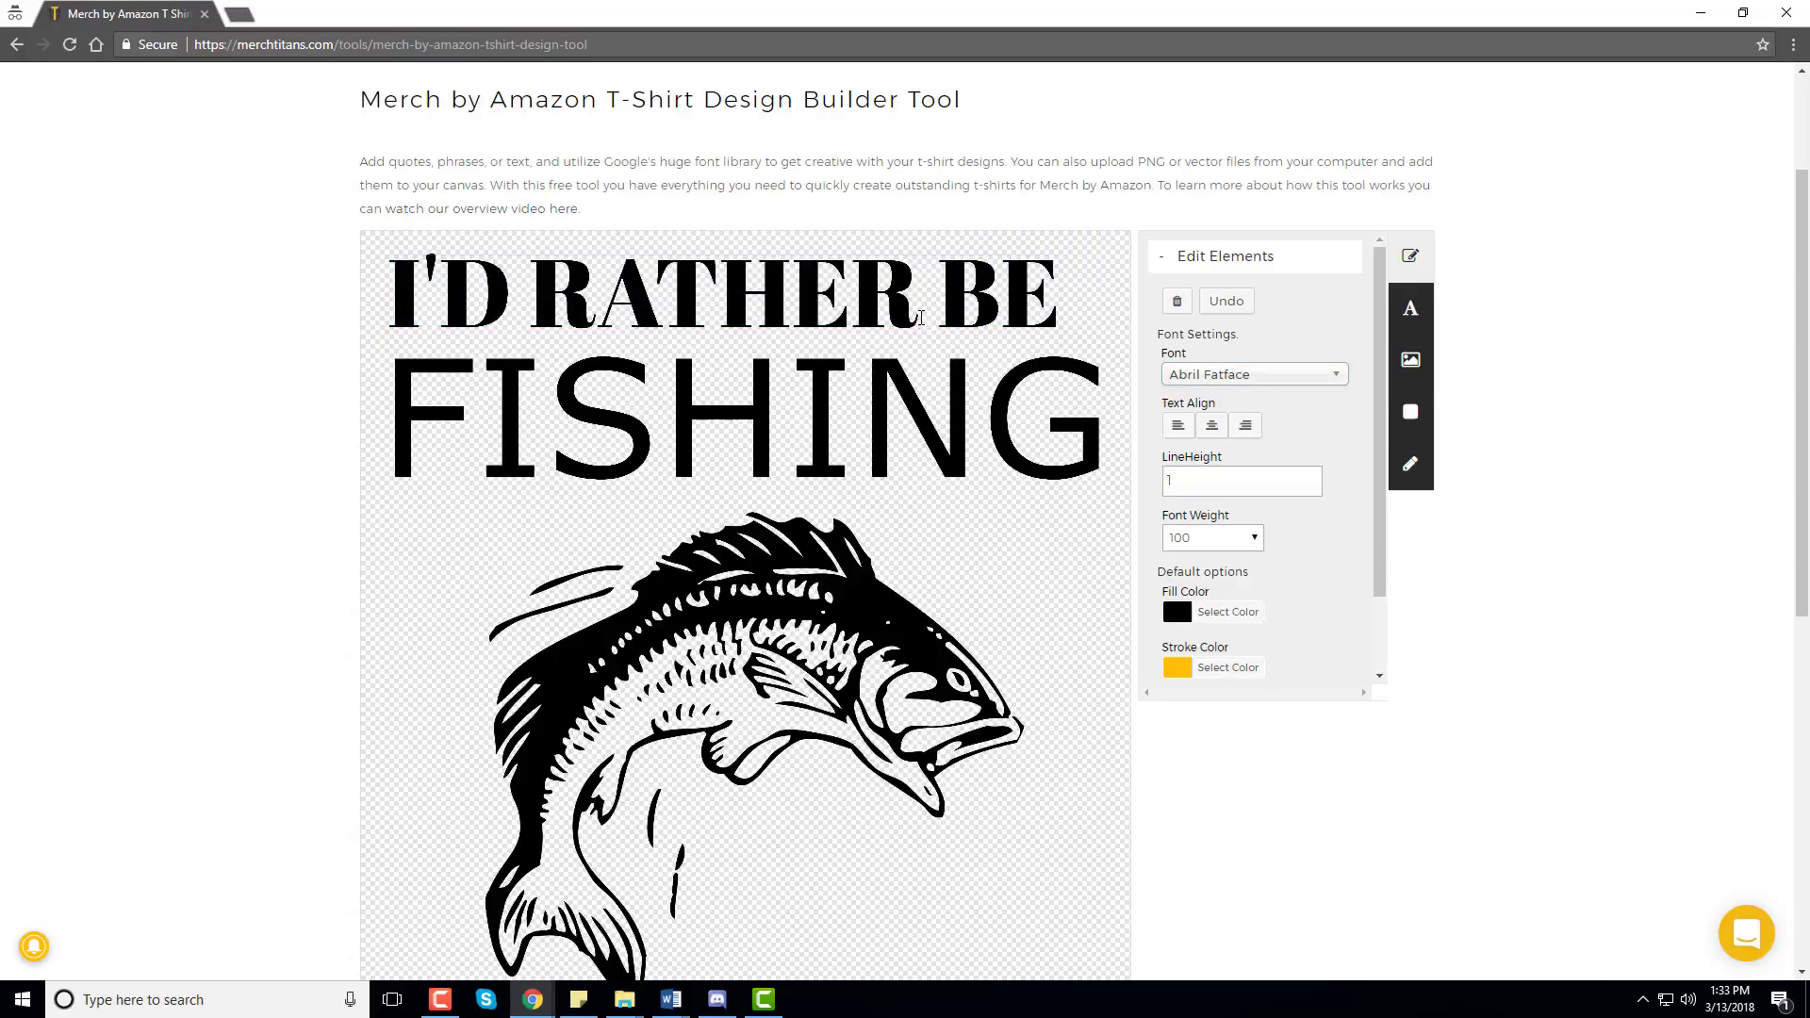
# Browse the font list for an alternative for the top line, leaving the font unchanged
pyautogui.doubleClick(914, 315)
pyautogui.hotkey('ctrl', 'a')
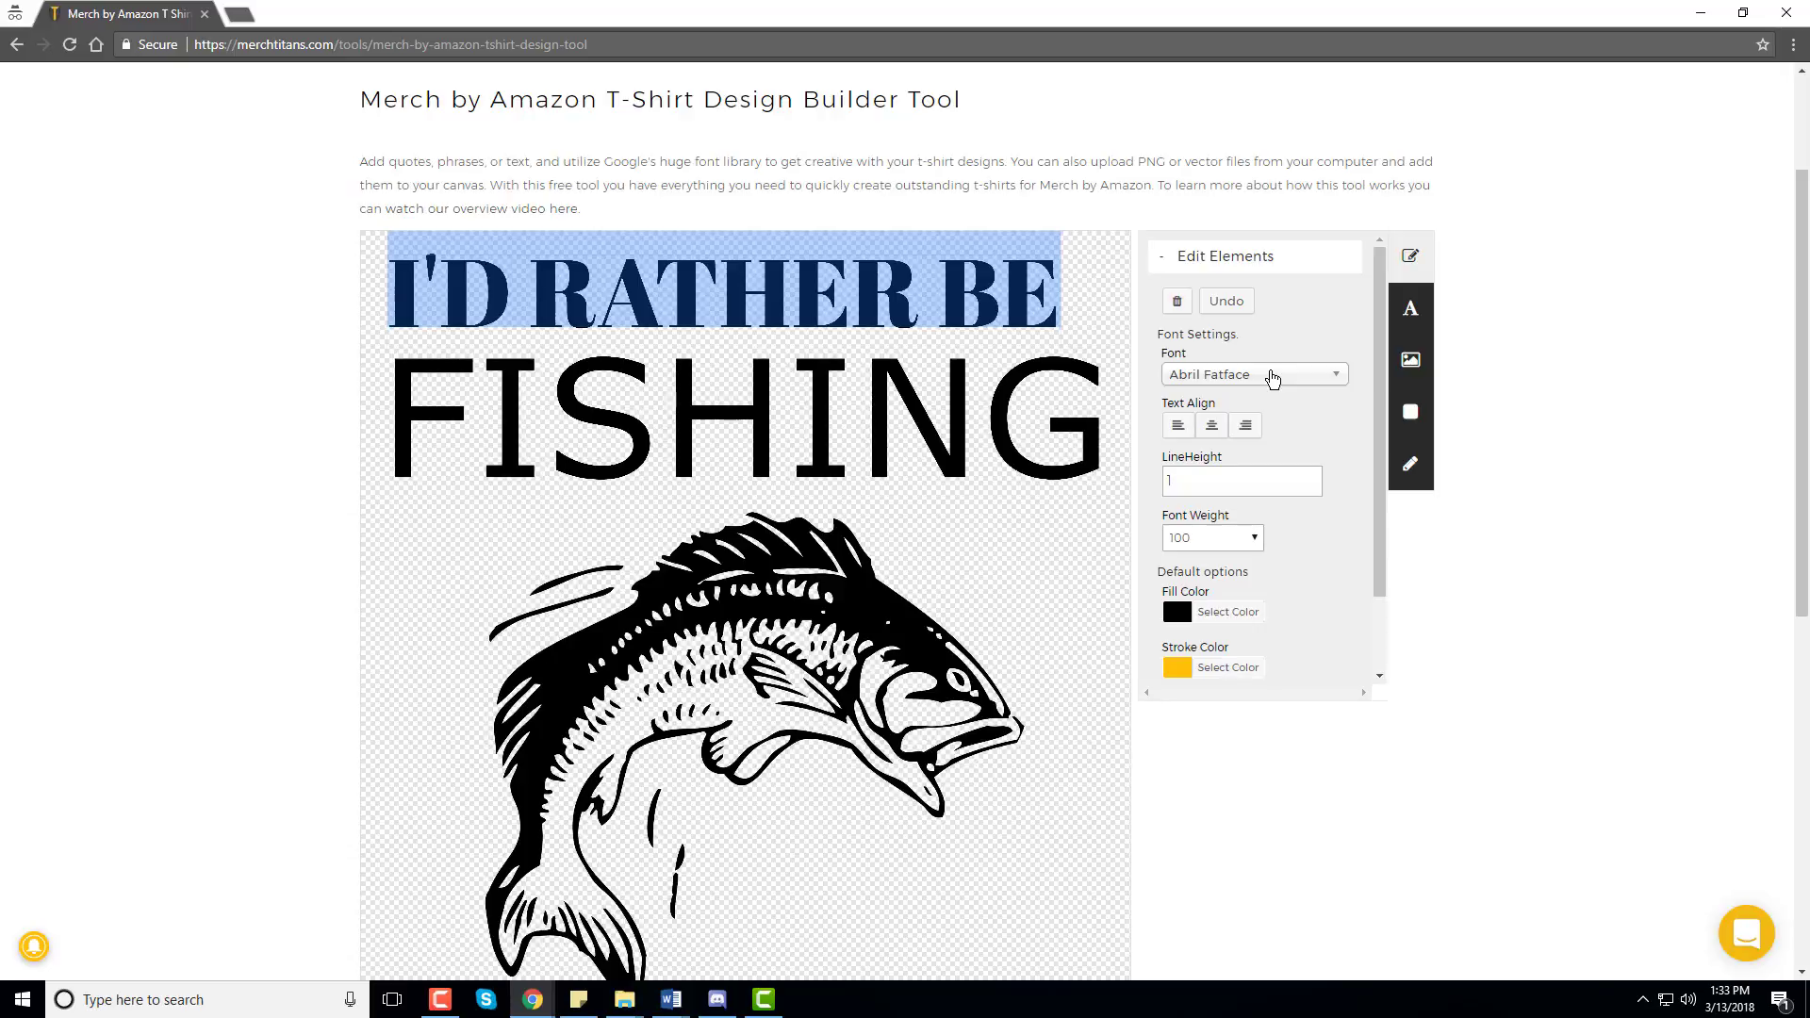
pyautogui.click(1272, 378)
pyautogui.scroll(-3, 1259, 524)
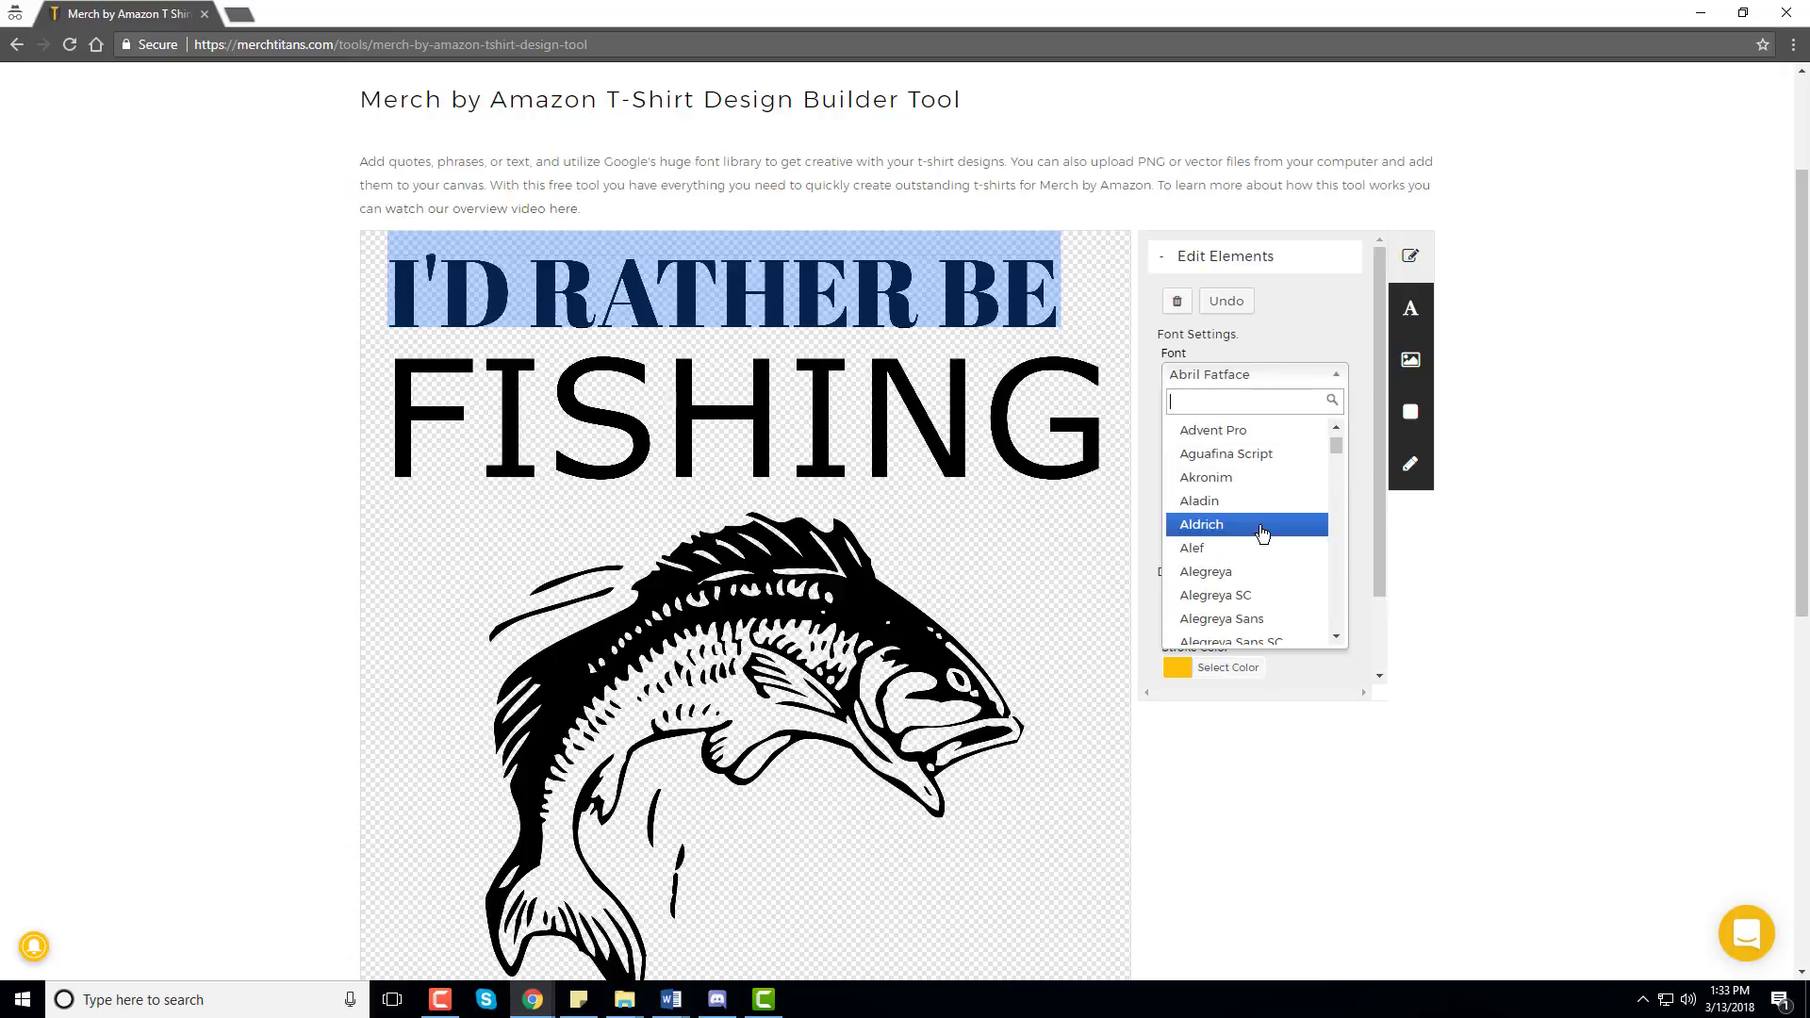
pyautogui.scroll(-5, 1262, 532)
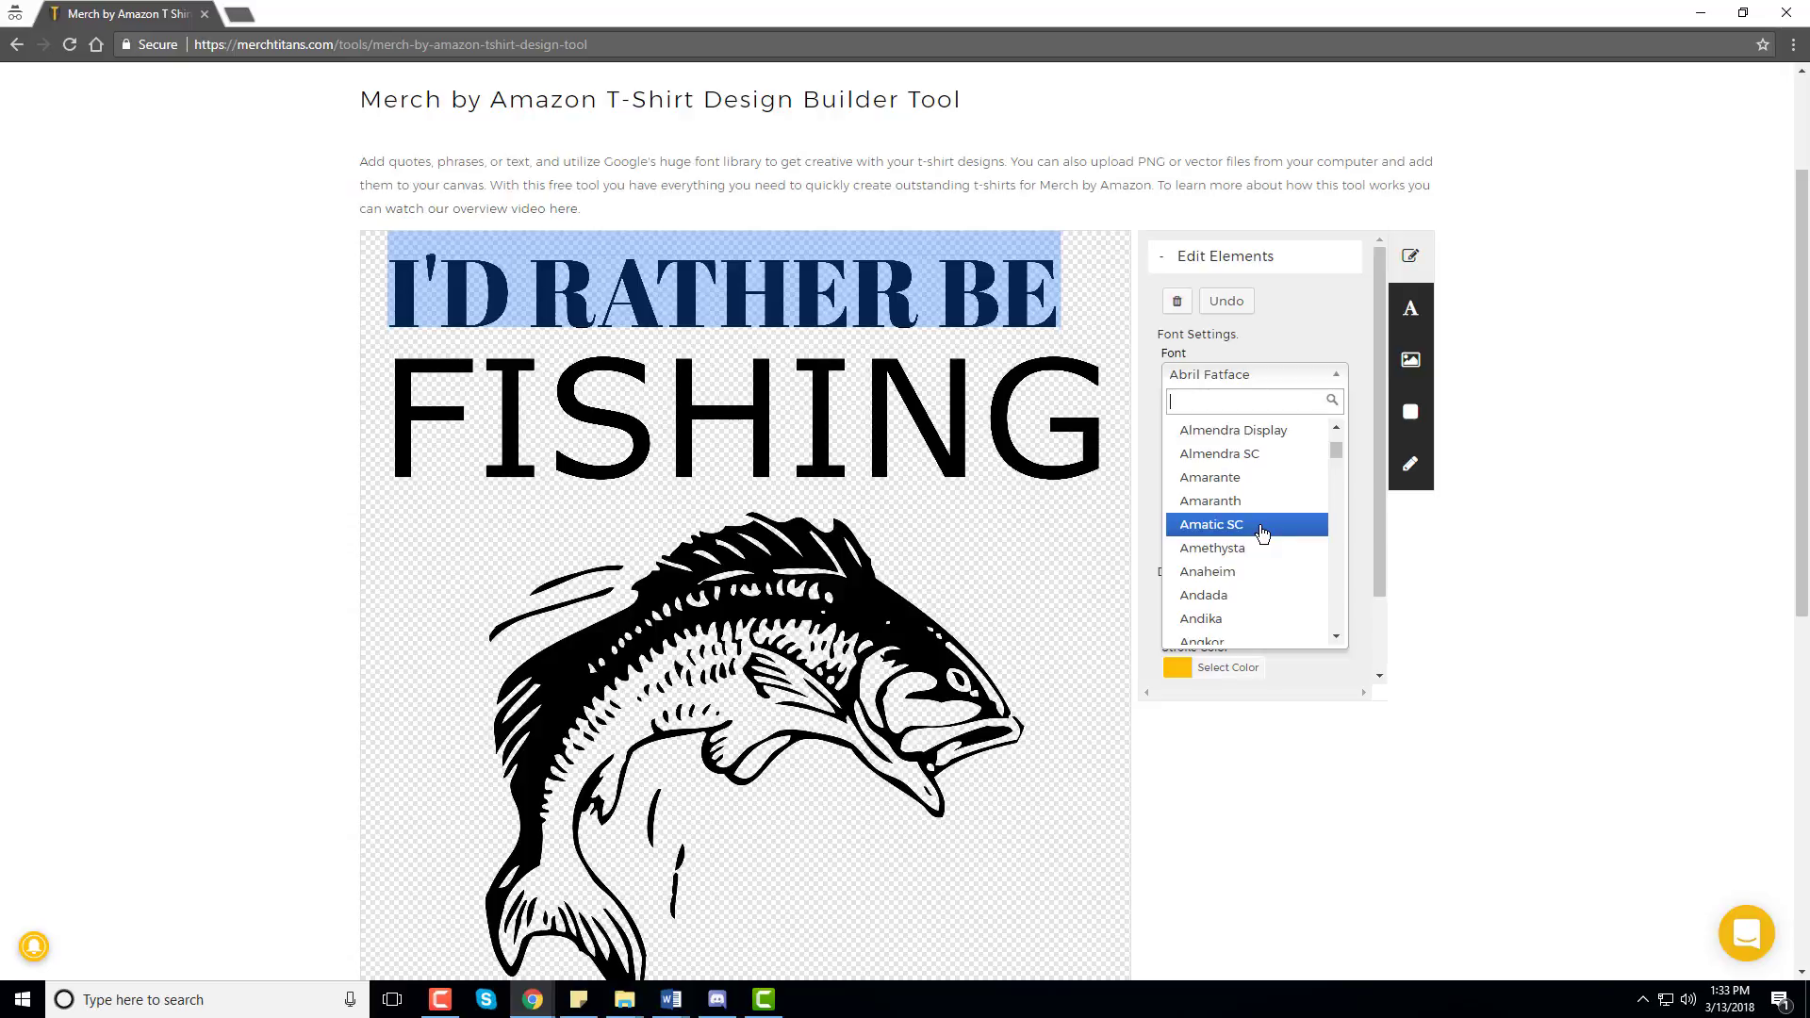
pyautogui.scroll(-10, 1262, 533)
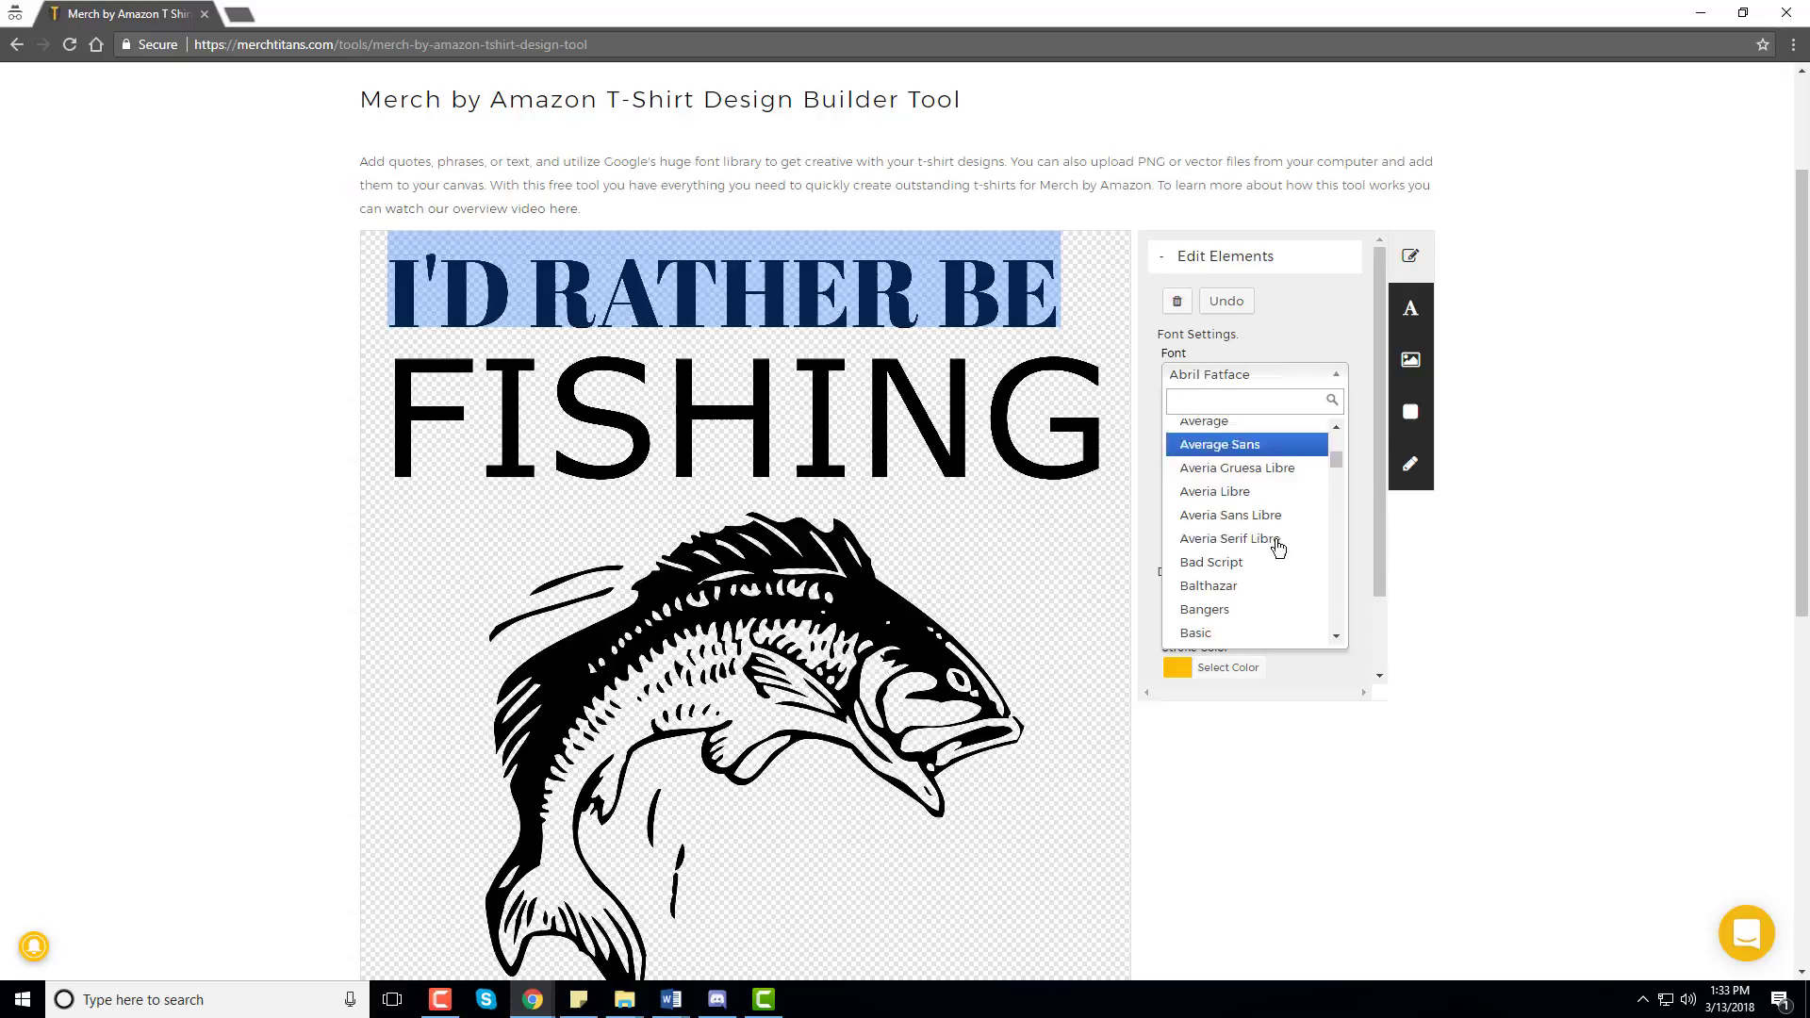
pyautogui.scroll(-15, 1278, 547)
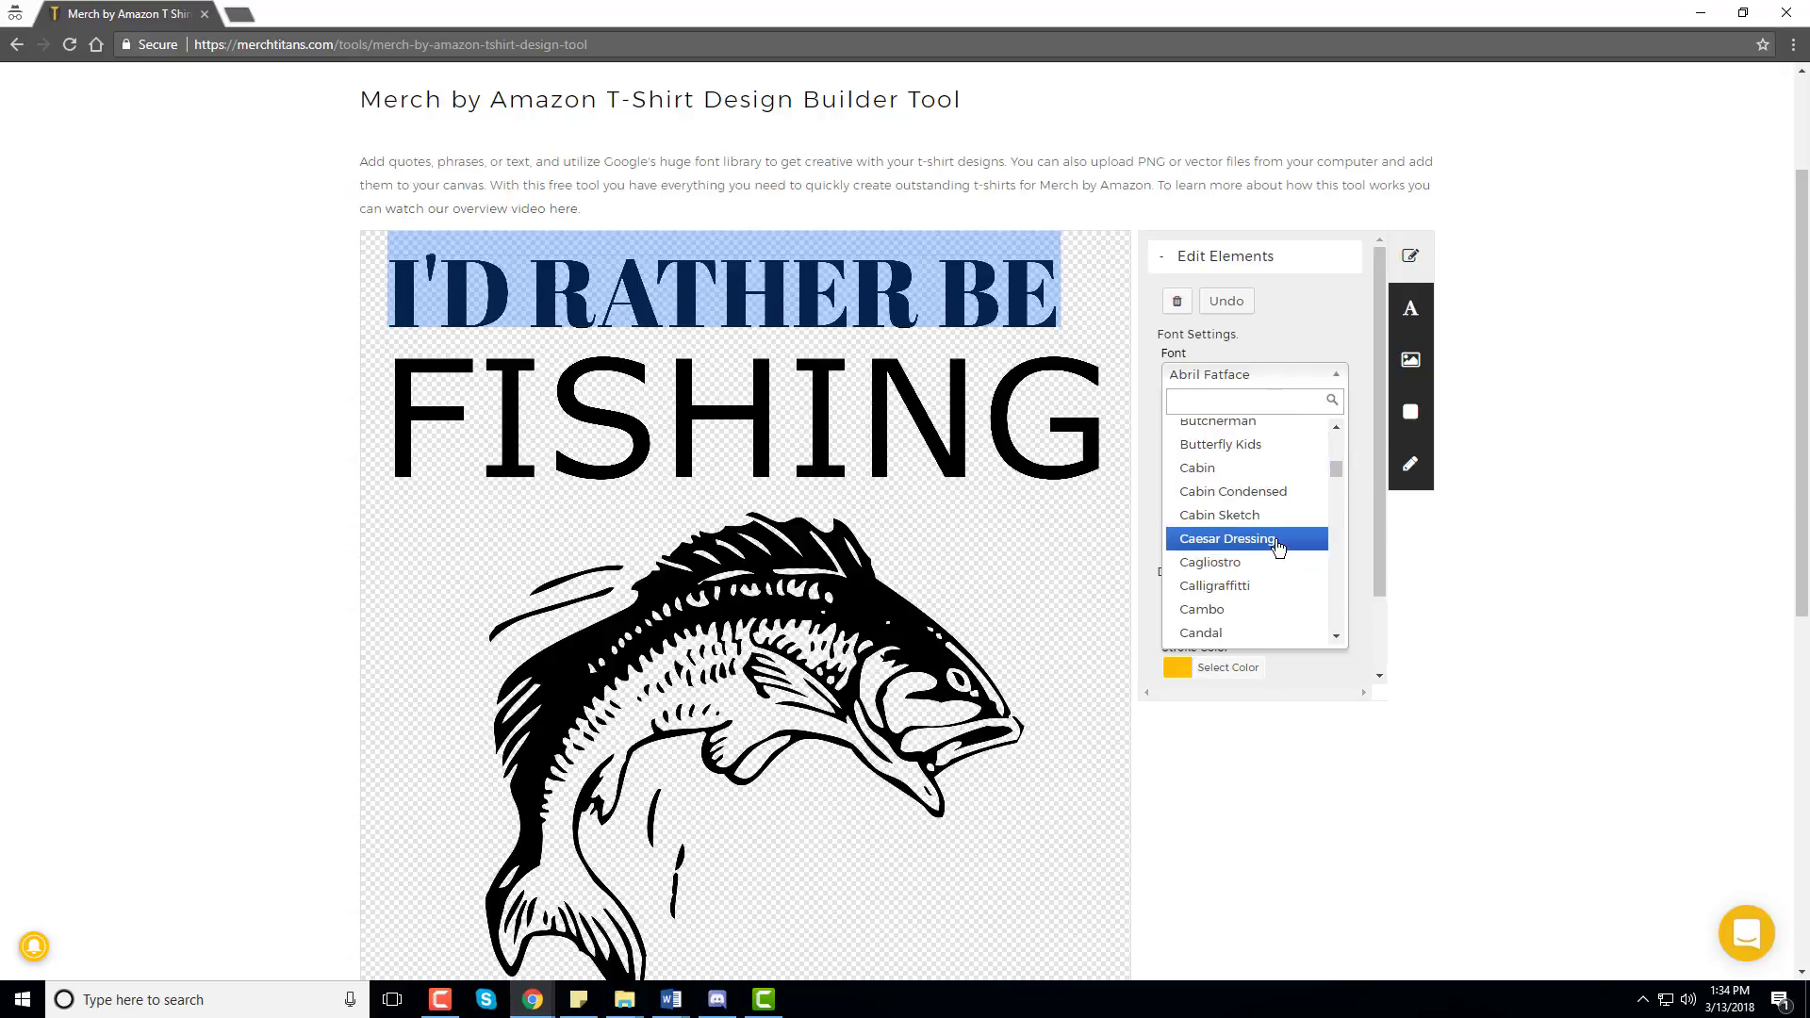
pyautogui.scroll(-15, 1278, 547)
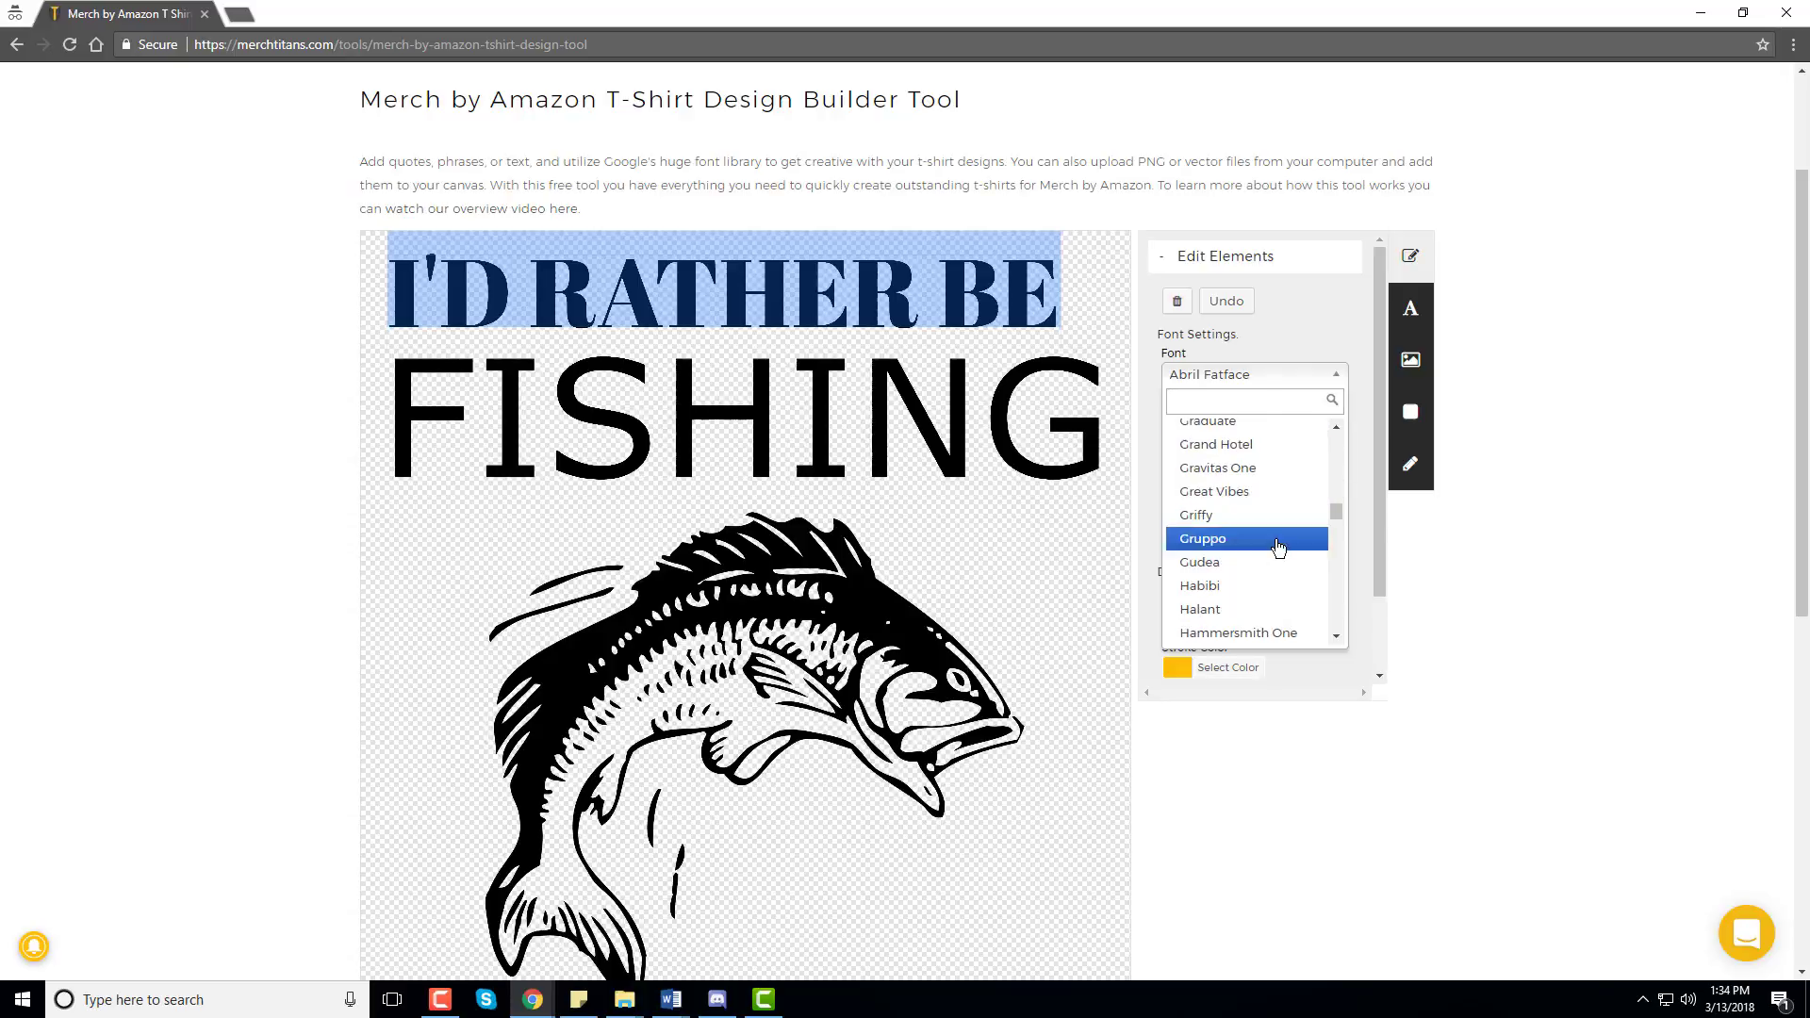
pyautogui.scroll(-15, 1278, 547)
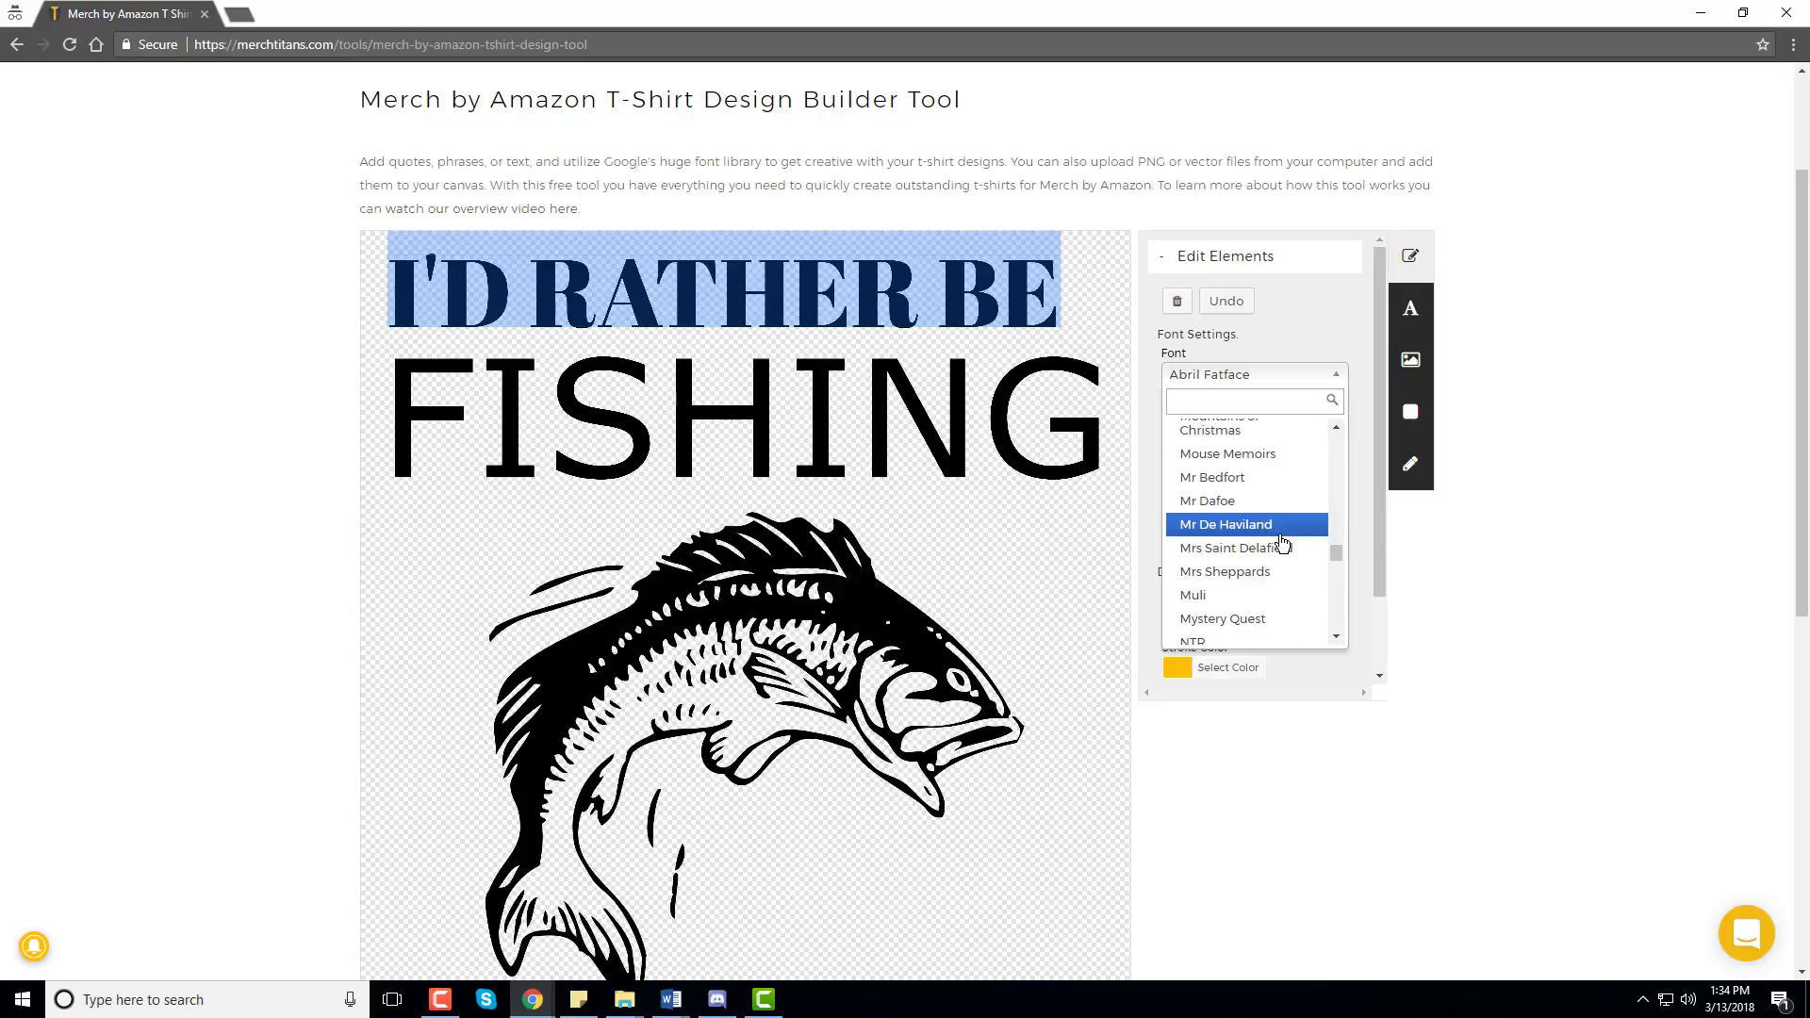
pyautogui.scroll(-12, 1283, 545)
pyautogui.press('Escape')
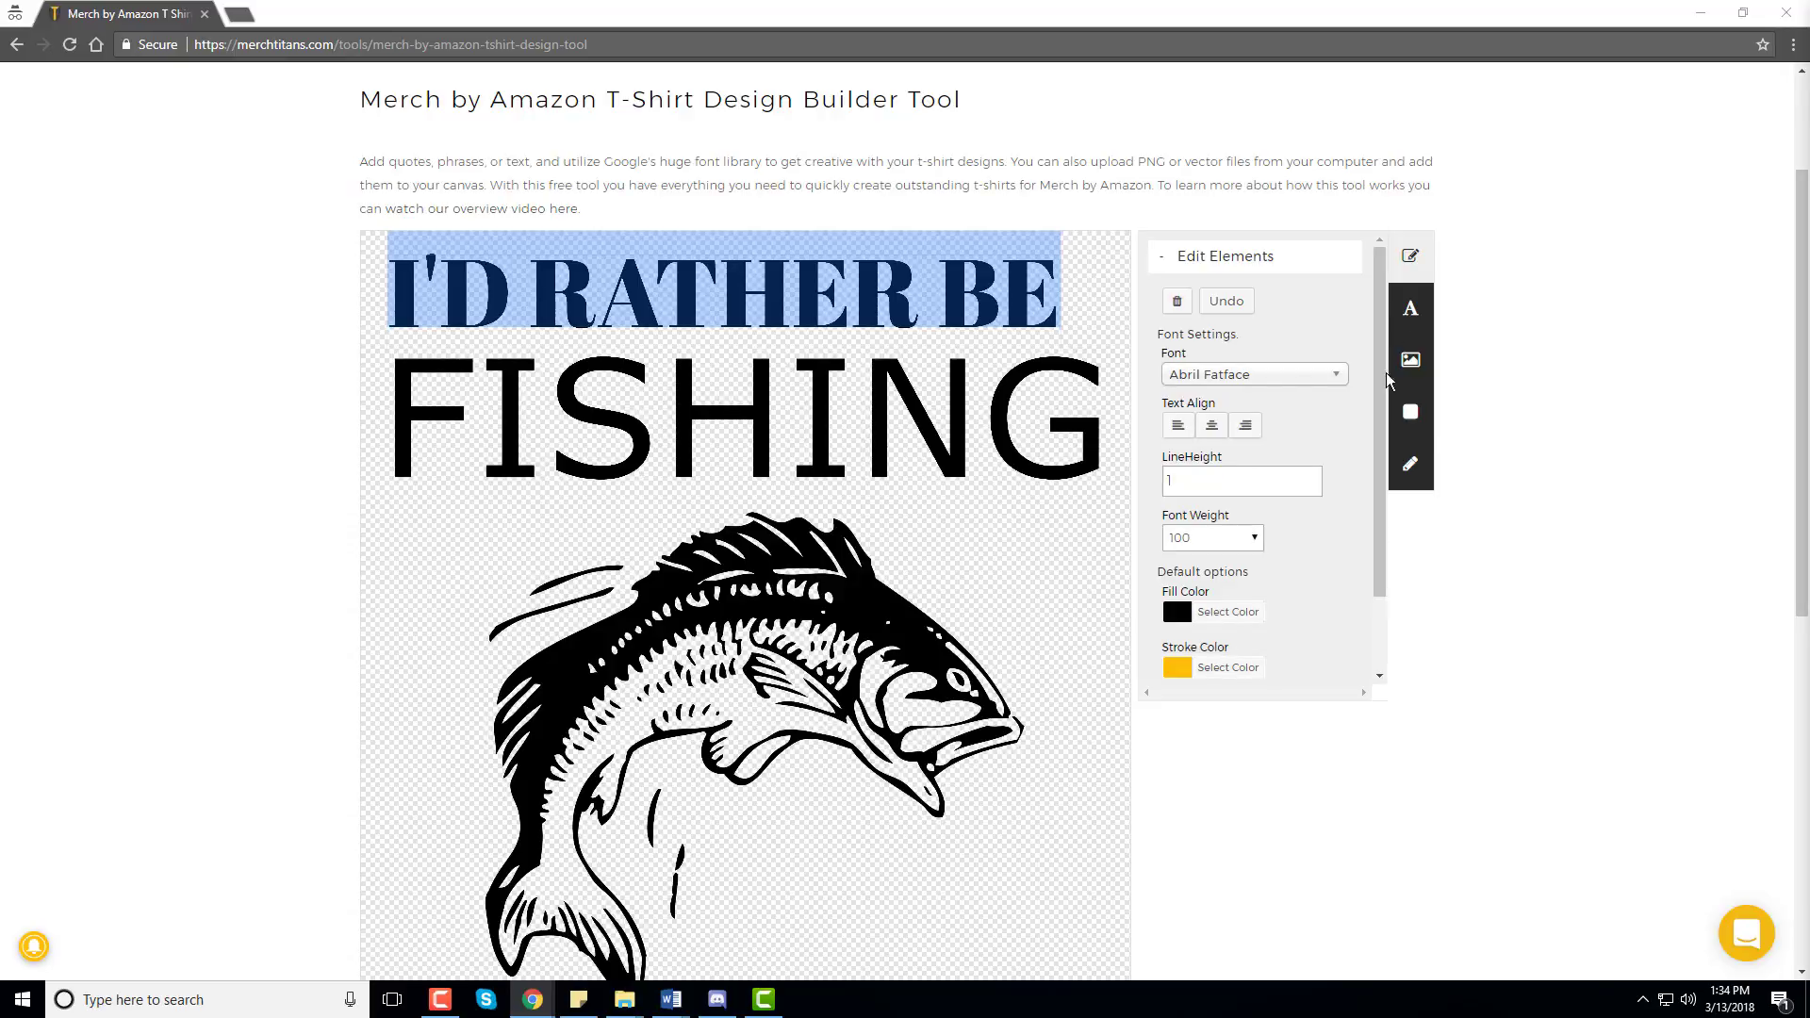
# Search 'skr' to set both I'D RATHER BE and FISHING to Skranji
pyautogui.click(1245, 374)
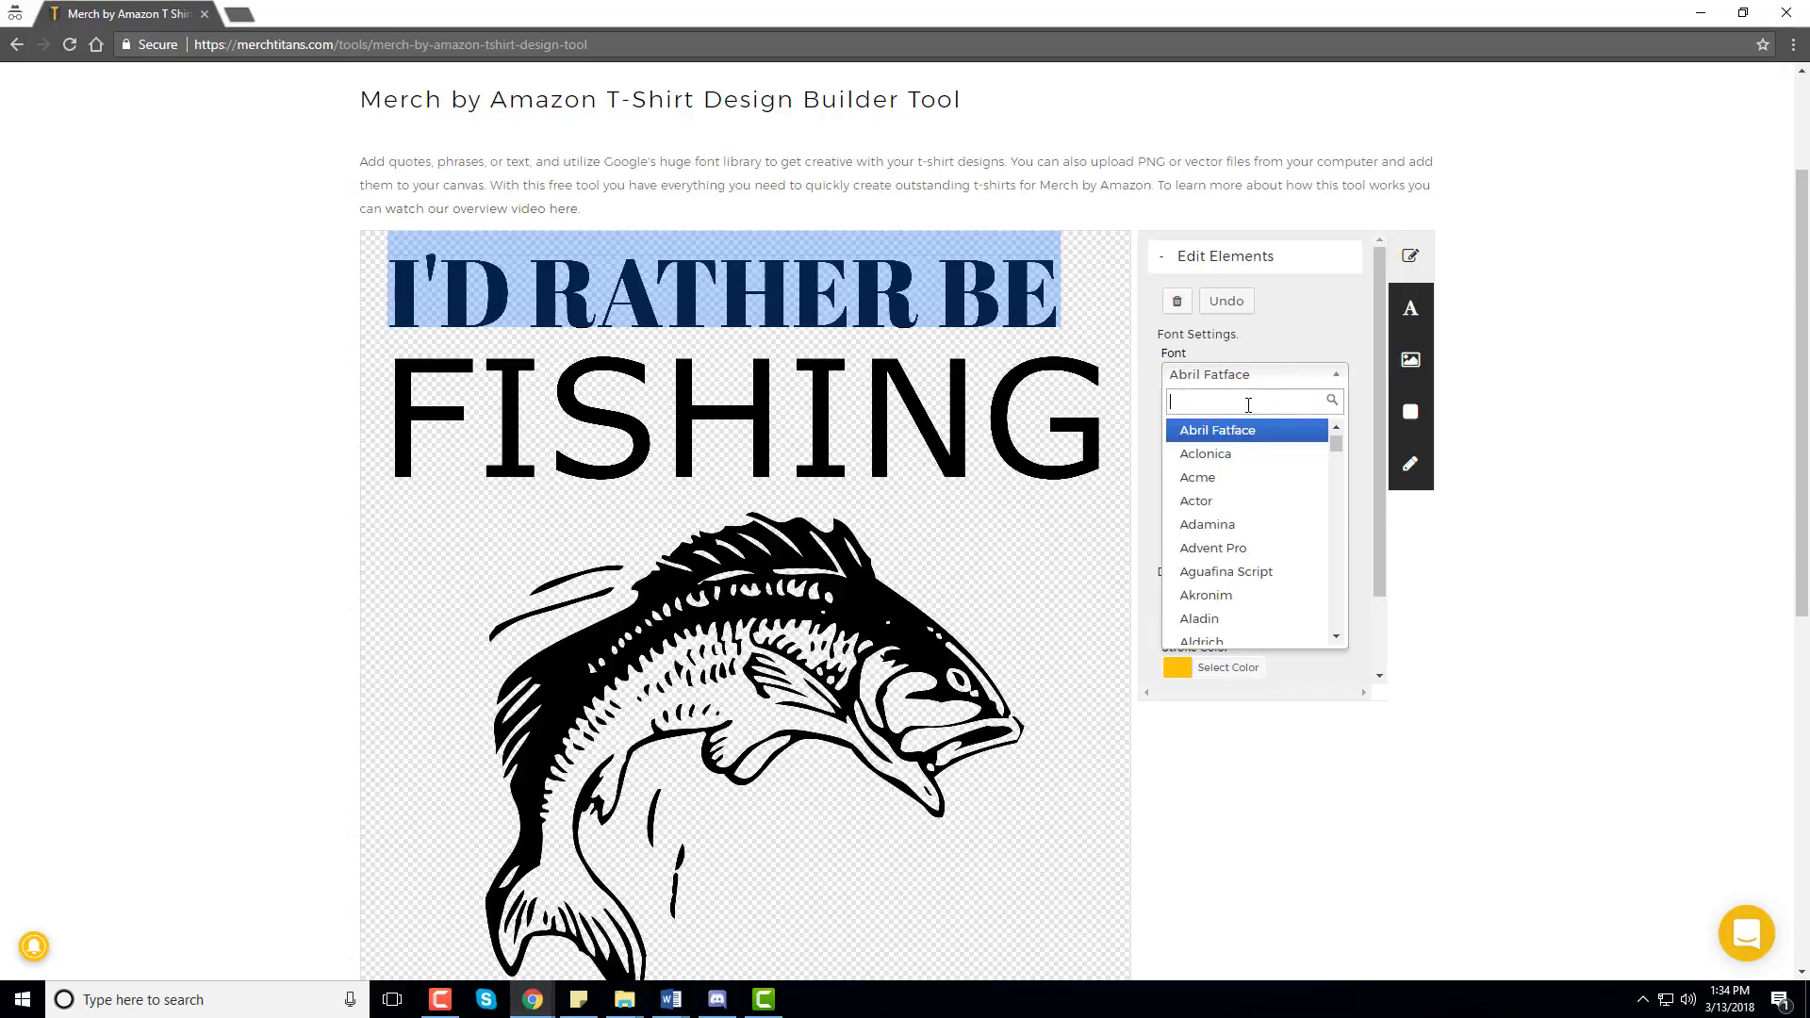
pyautogui.write('Skr')
pyautogui.press('Return')
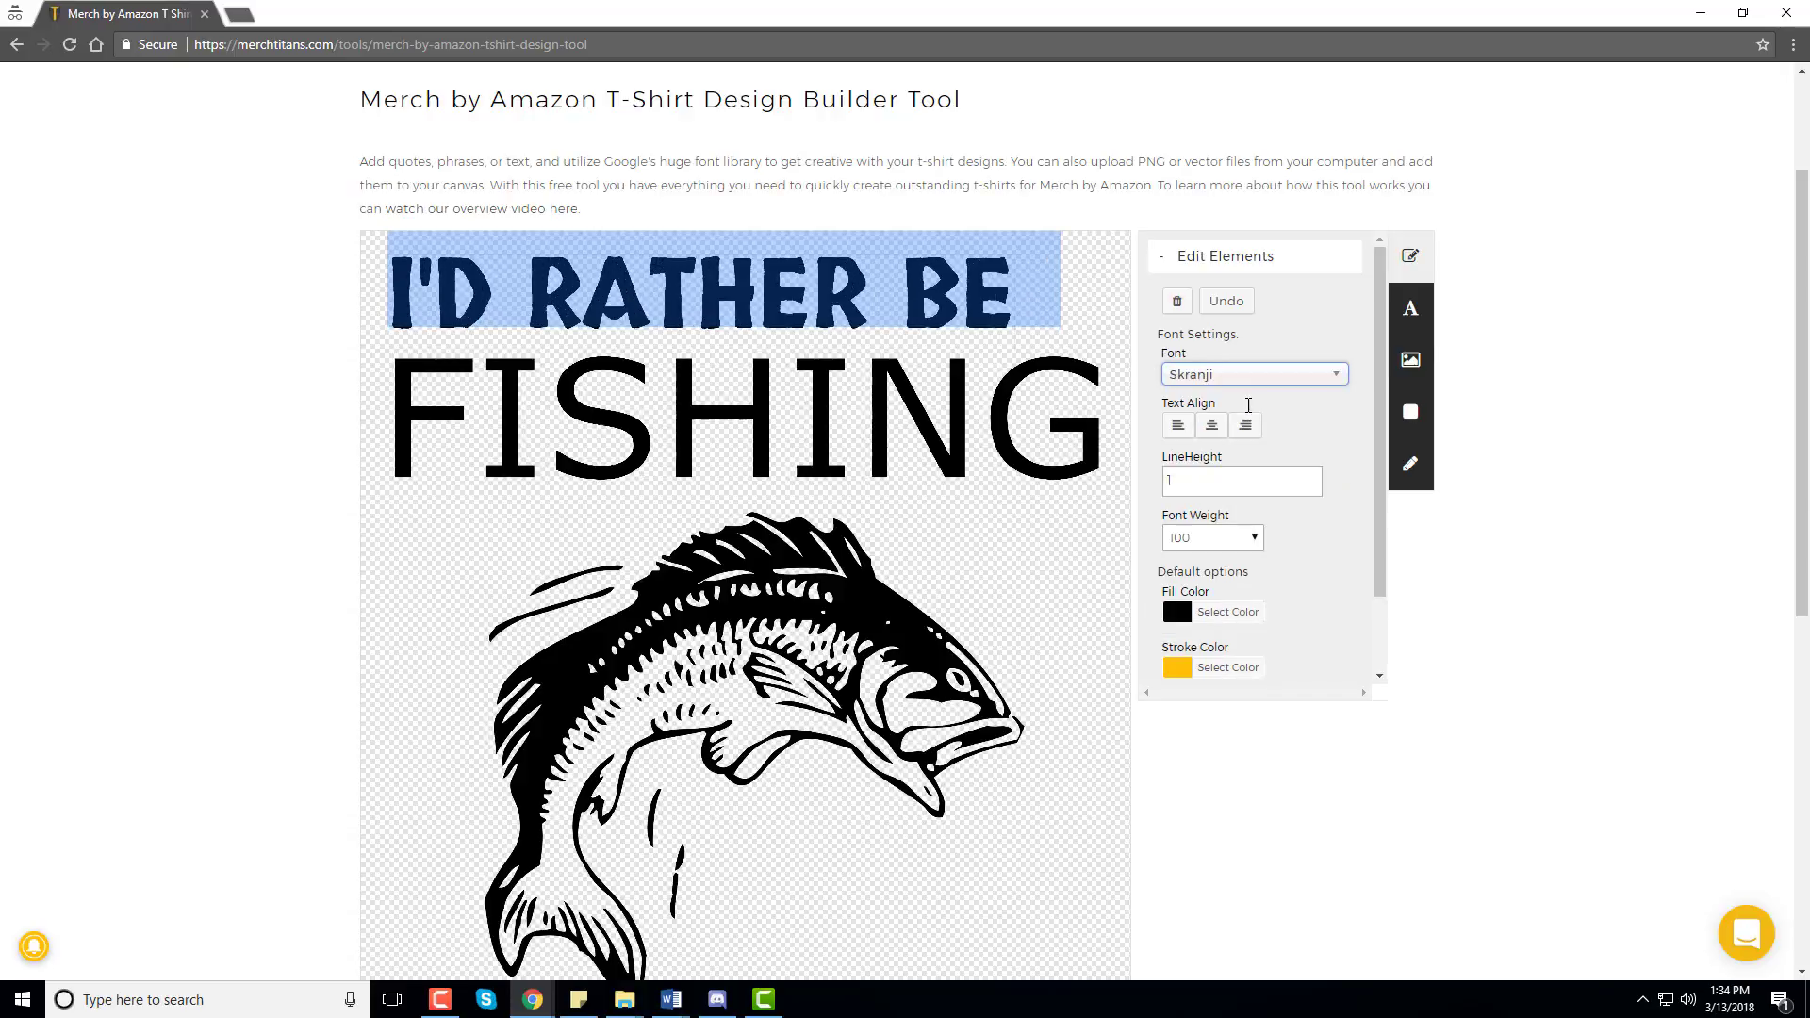
pyautogui.click(854, 404)
pyautogui.click(1221, 375)
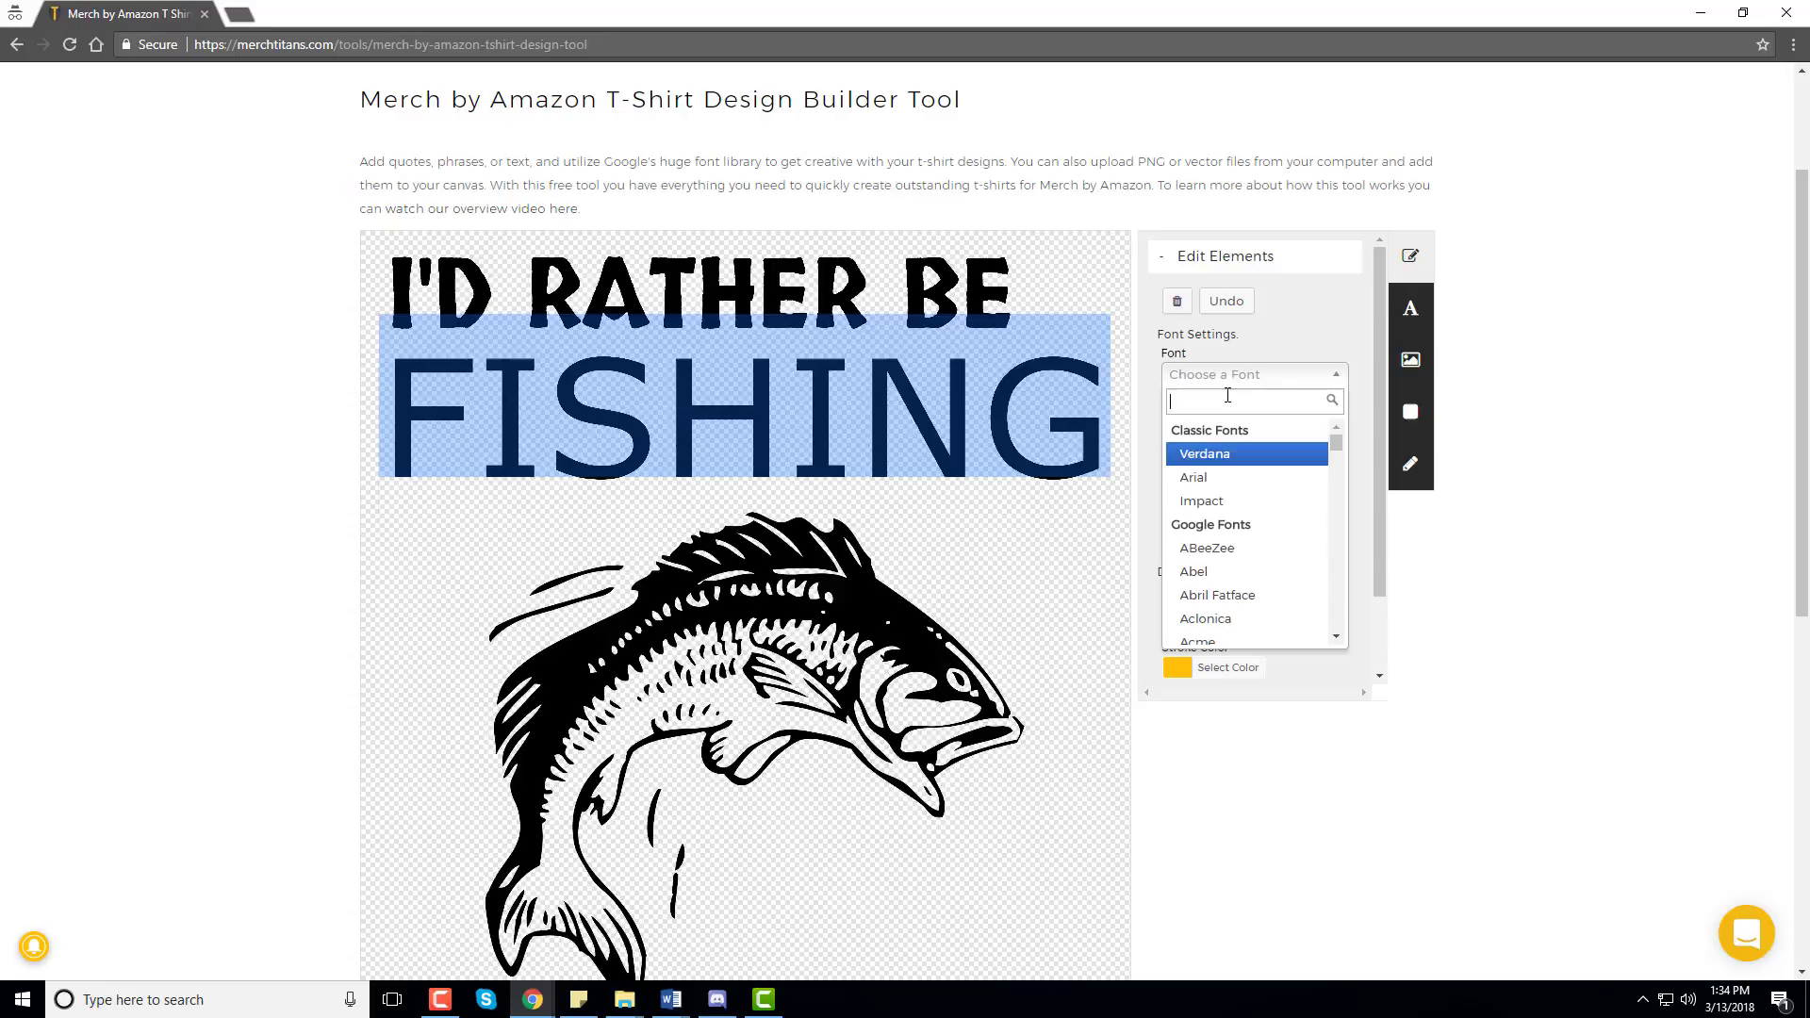
pyautogui.write('skran')
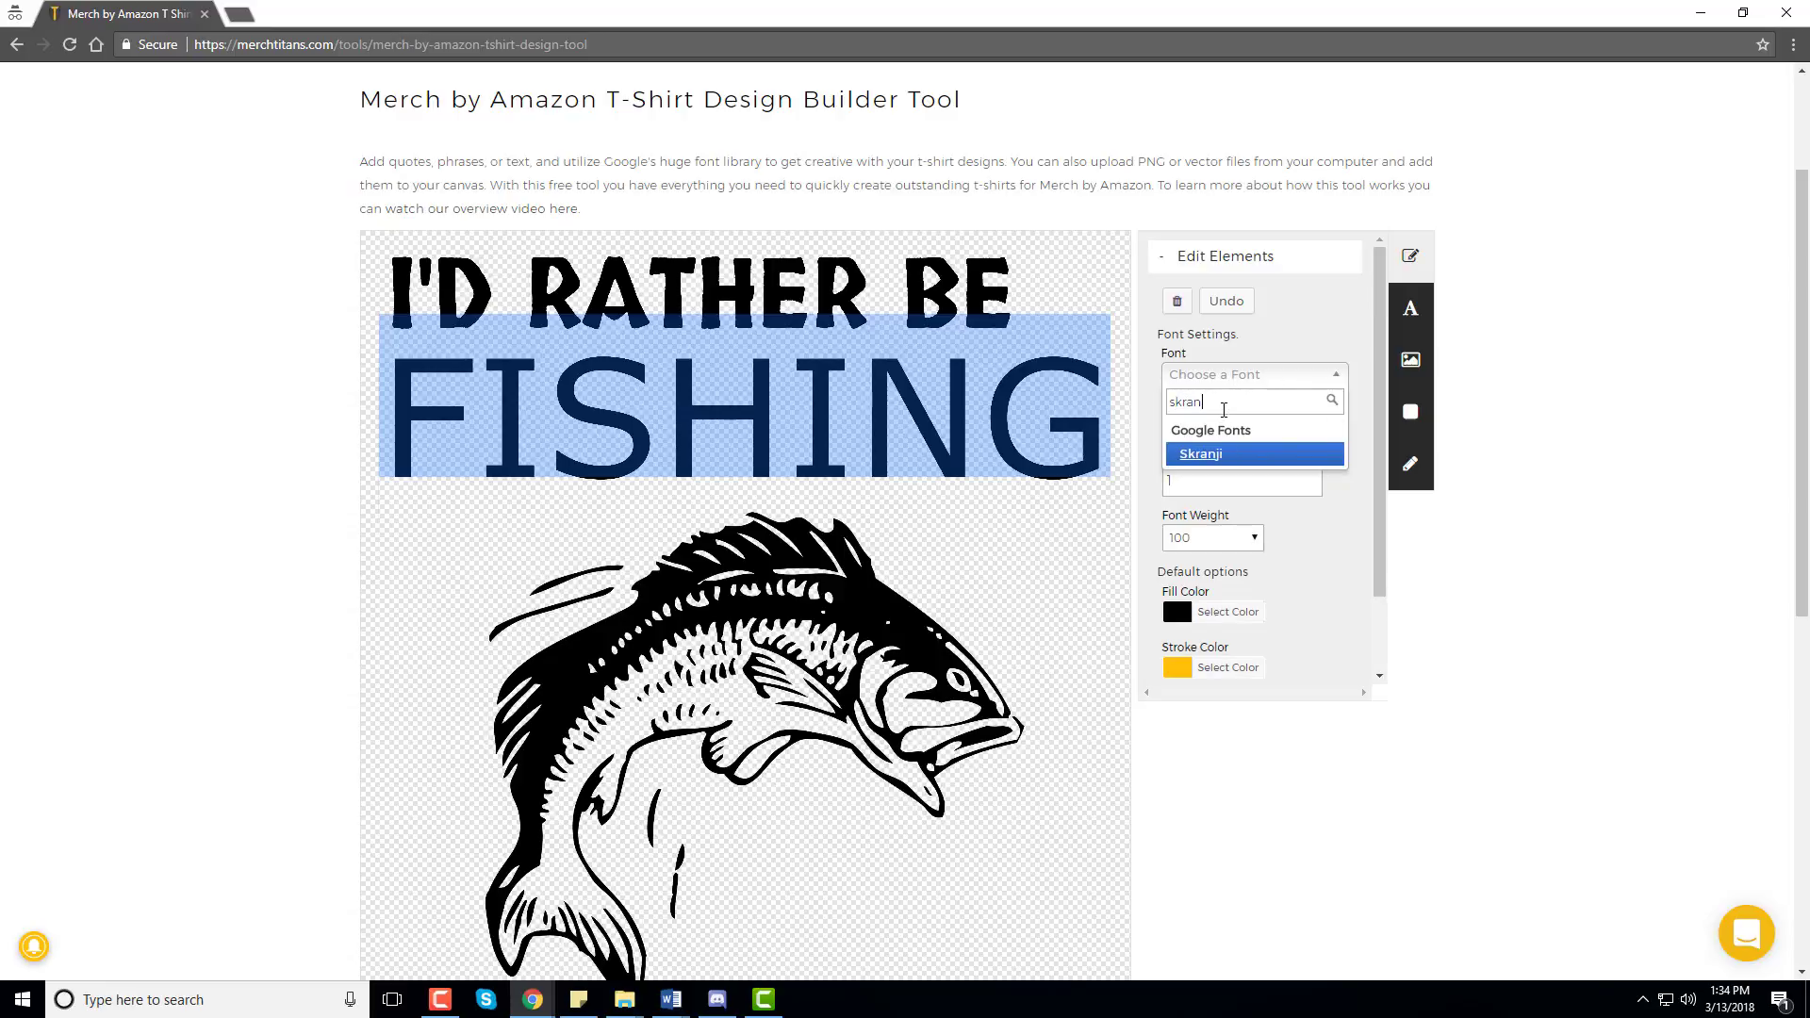
pyautogui.press('Return')
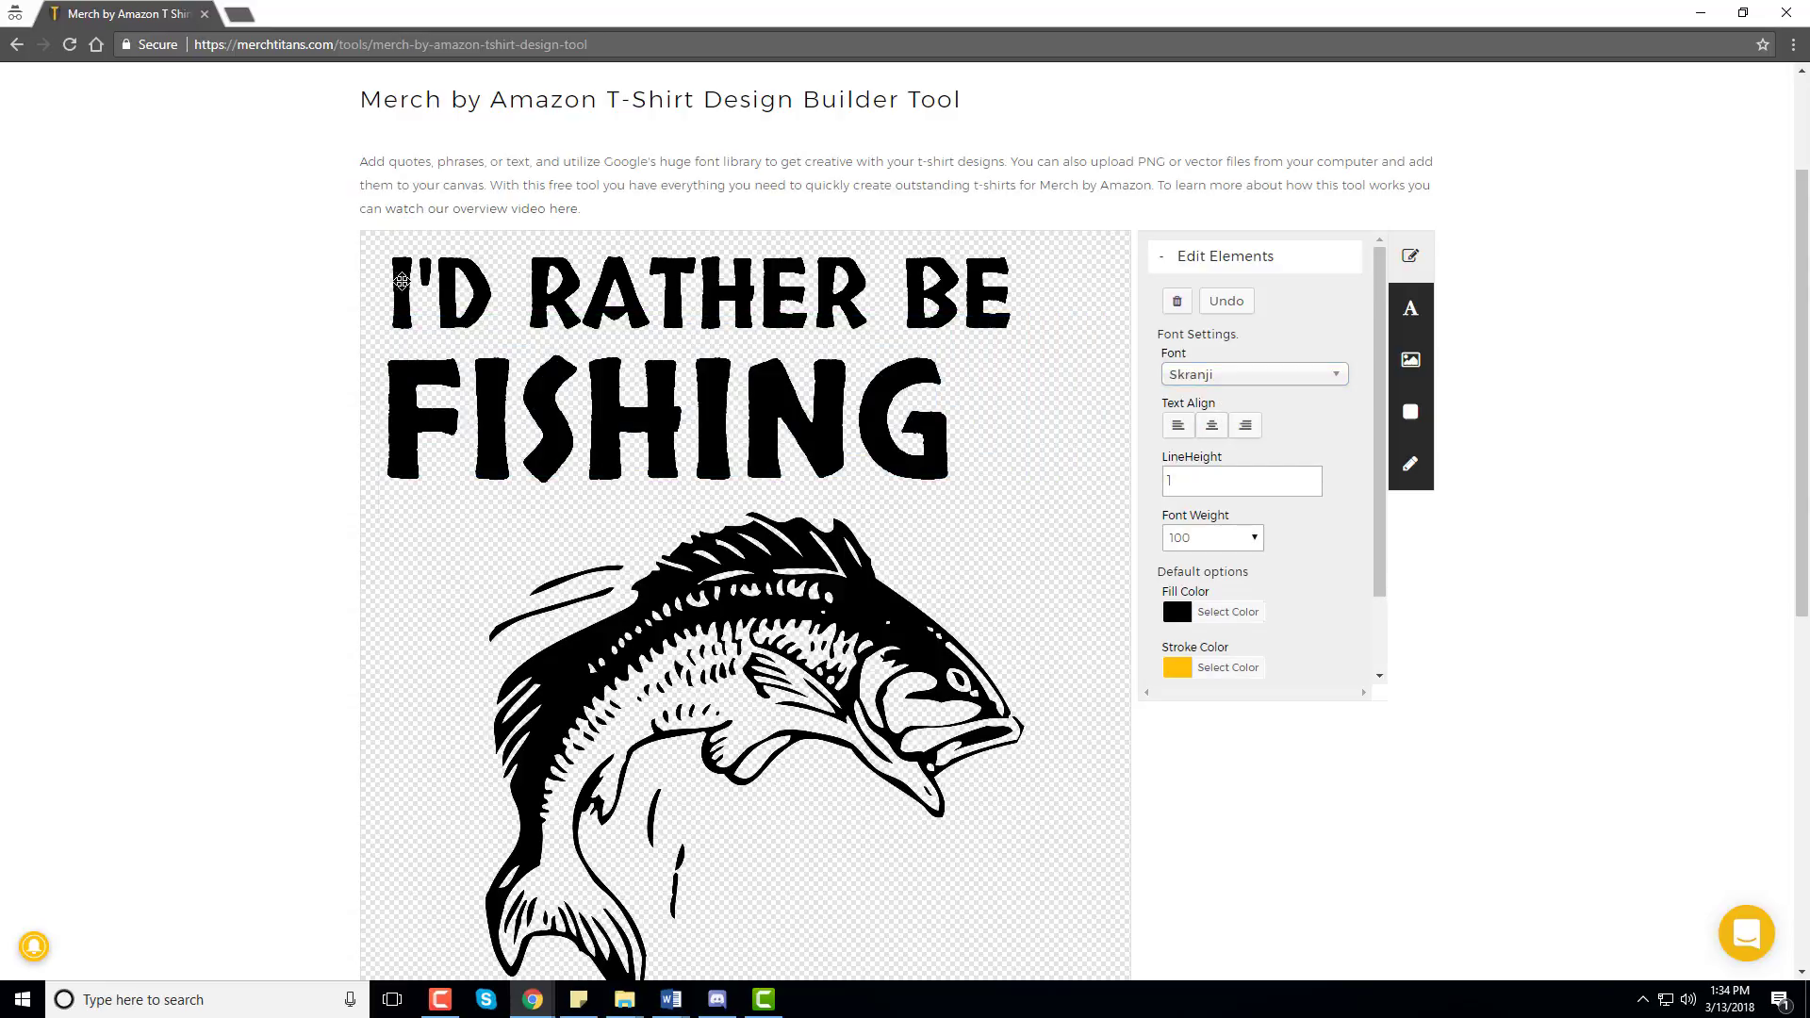
# Stretch I'D RATHER BE wider across the canvas
pyautogui.click(403, 281)
pyautogui.click(901, 312)
pyautogui.moveTo(1012, 350); pyautogui.dragTo(1082, 389)
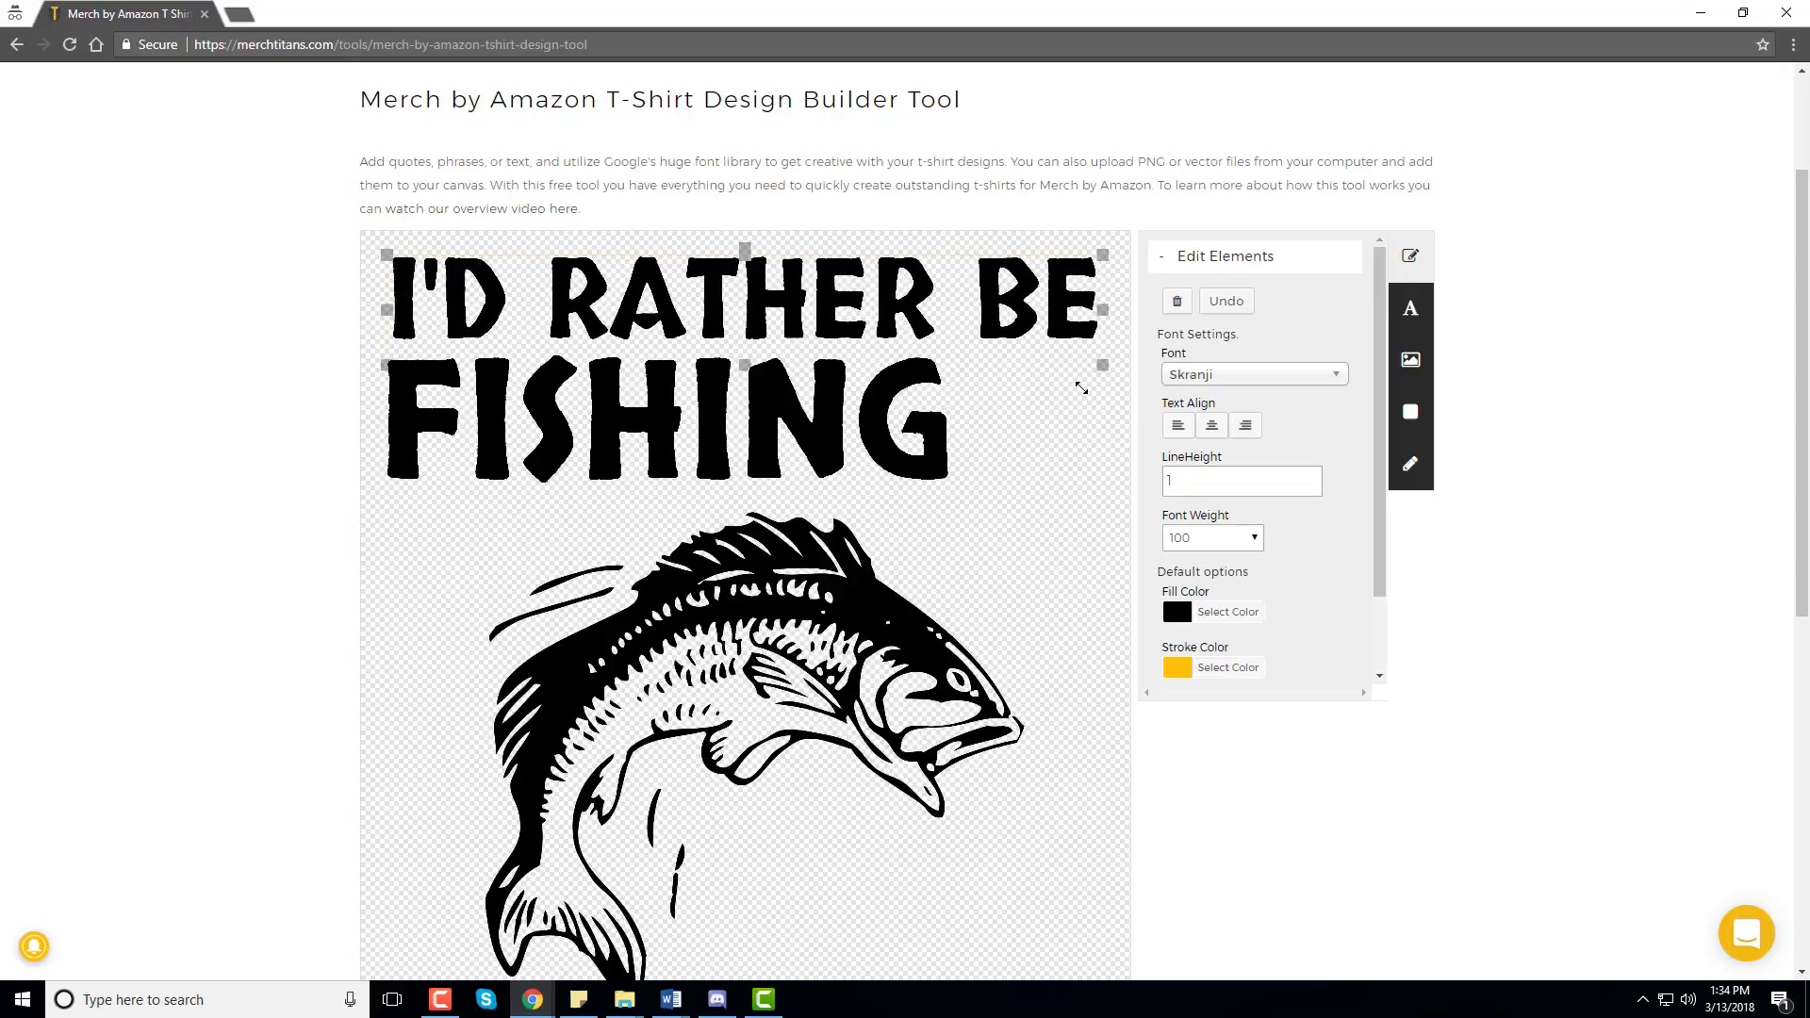
pyautogui.click(811, 415)
pyautogui.click(956, 517)
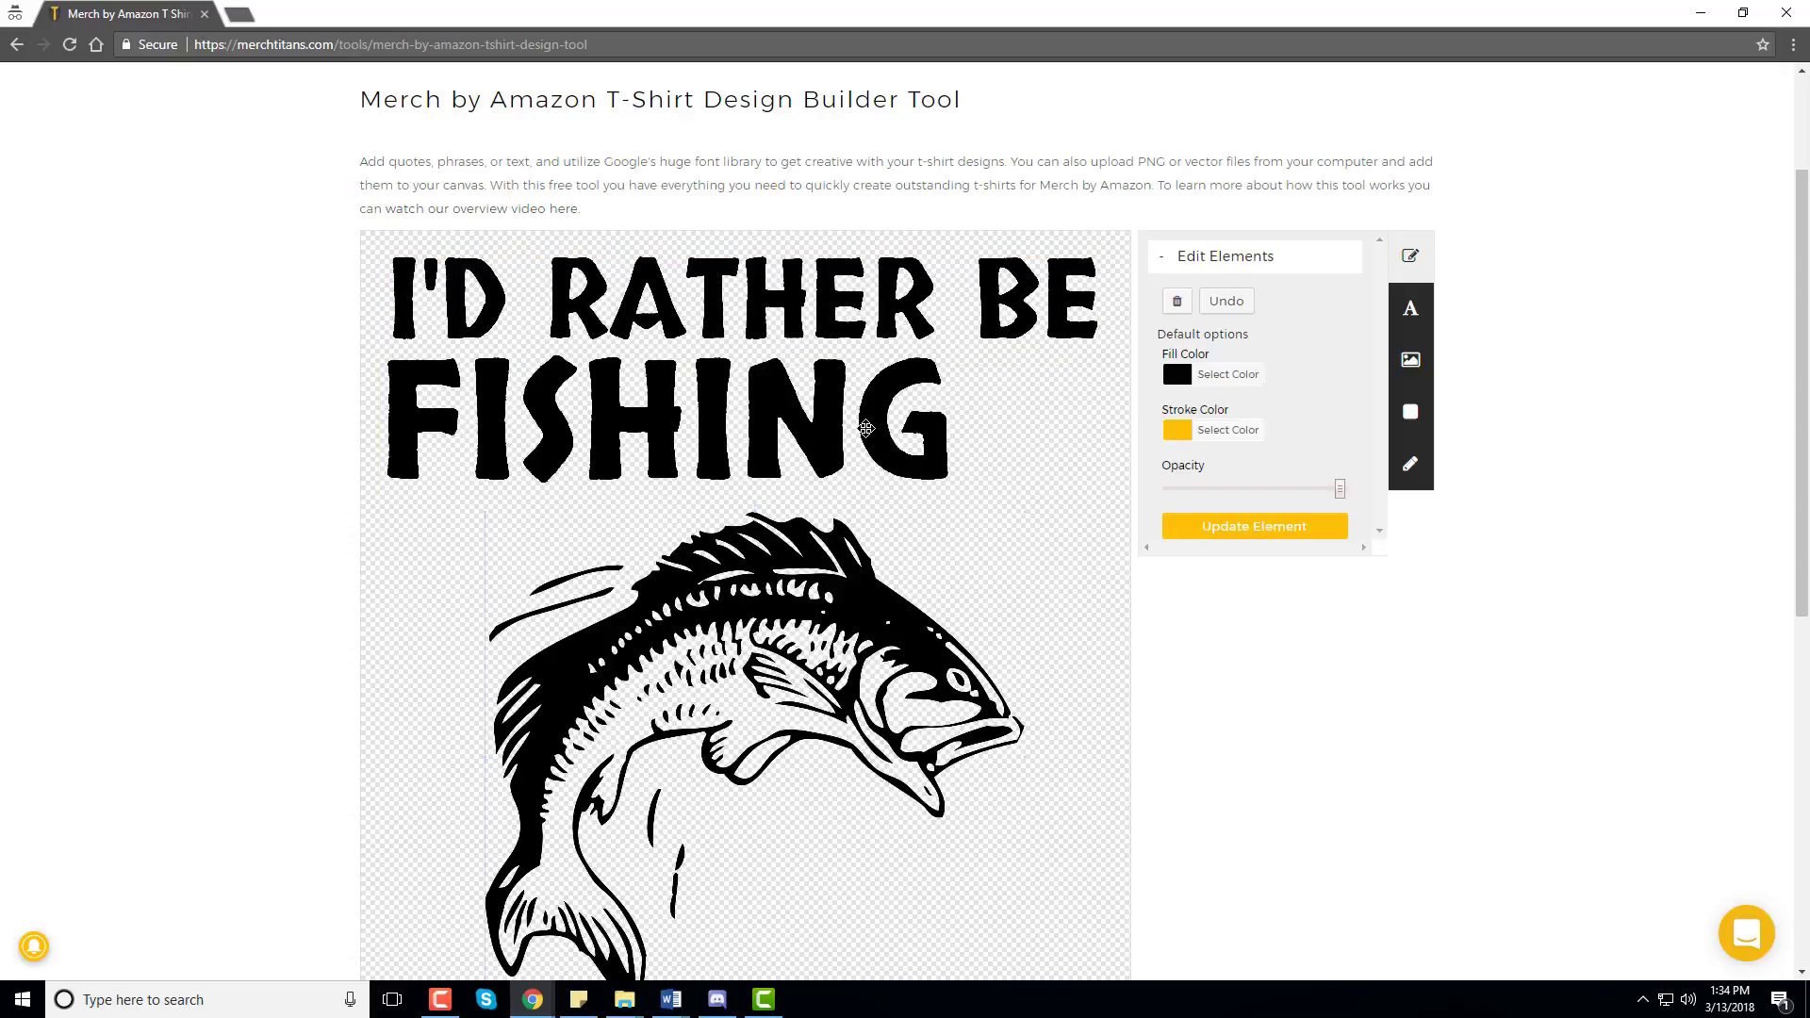
pyautogui.click(951, 514)
pyautogui.click(957, 518)
pyautogui.click(870, 424)
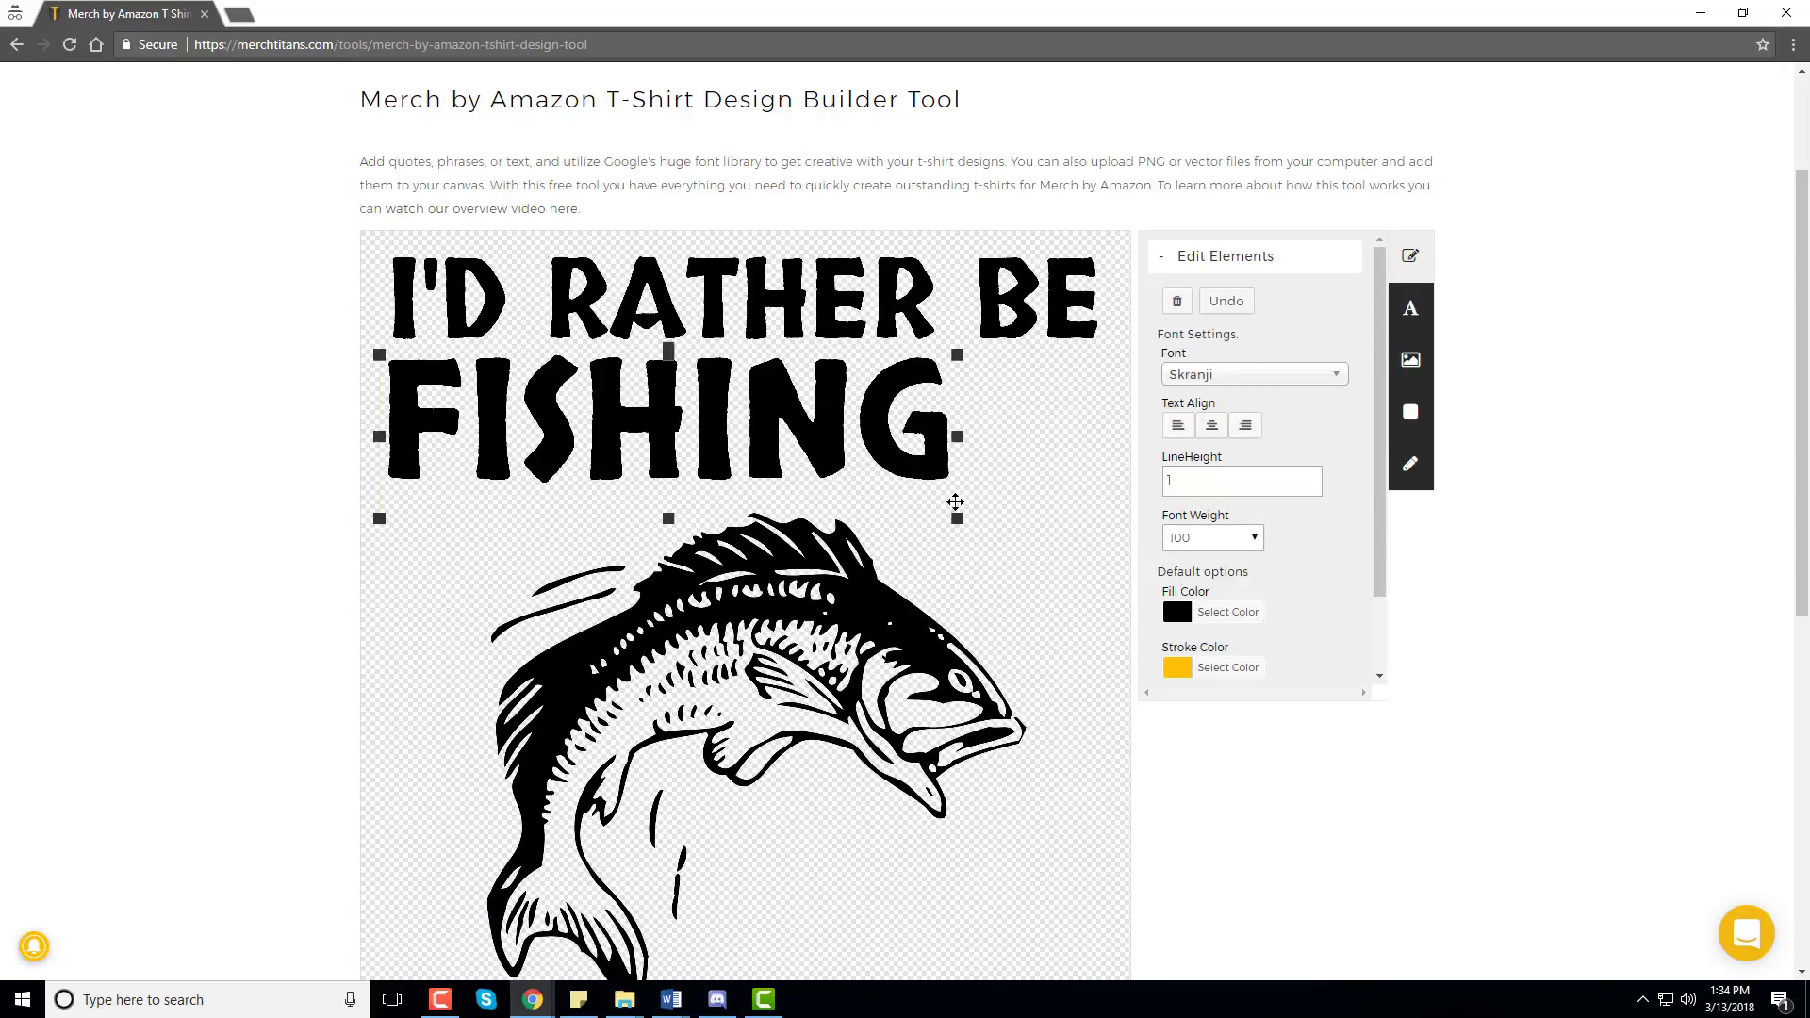
# Lower the bass and enlarge FISHING to span the canvas under the top line
pyautogui.click(958, 518)
pyautogui.moveTo(847, 565); pyautogui.dragTo(835, 627)
pyautogui.click(953, 518)
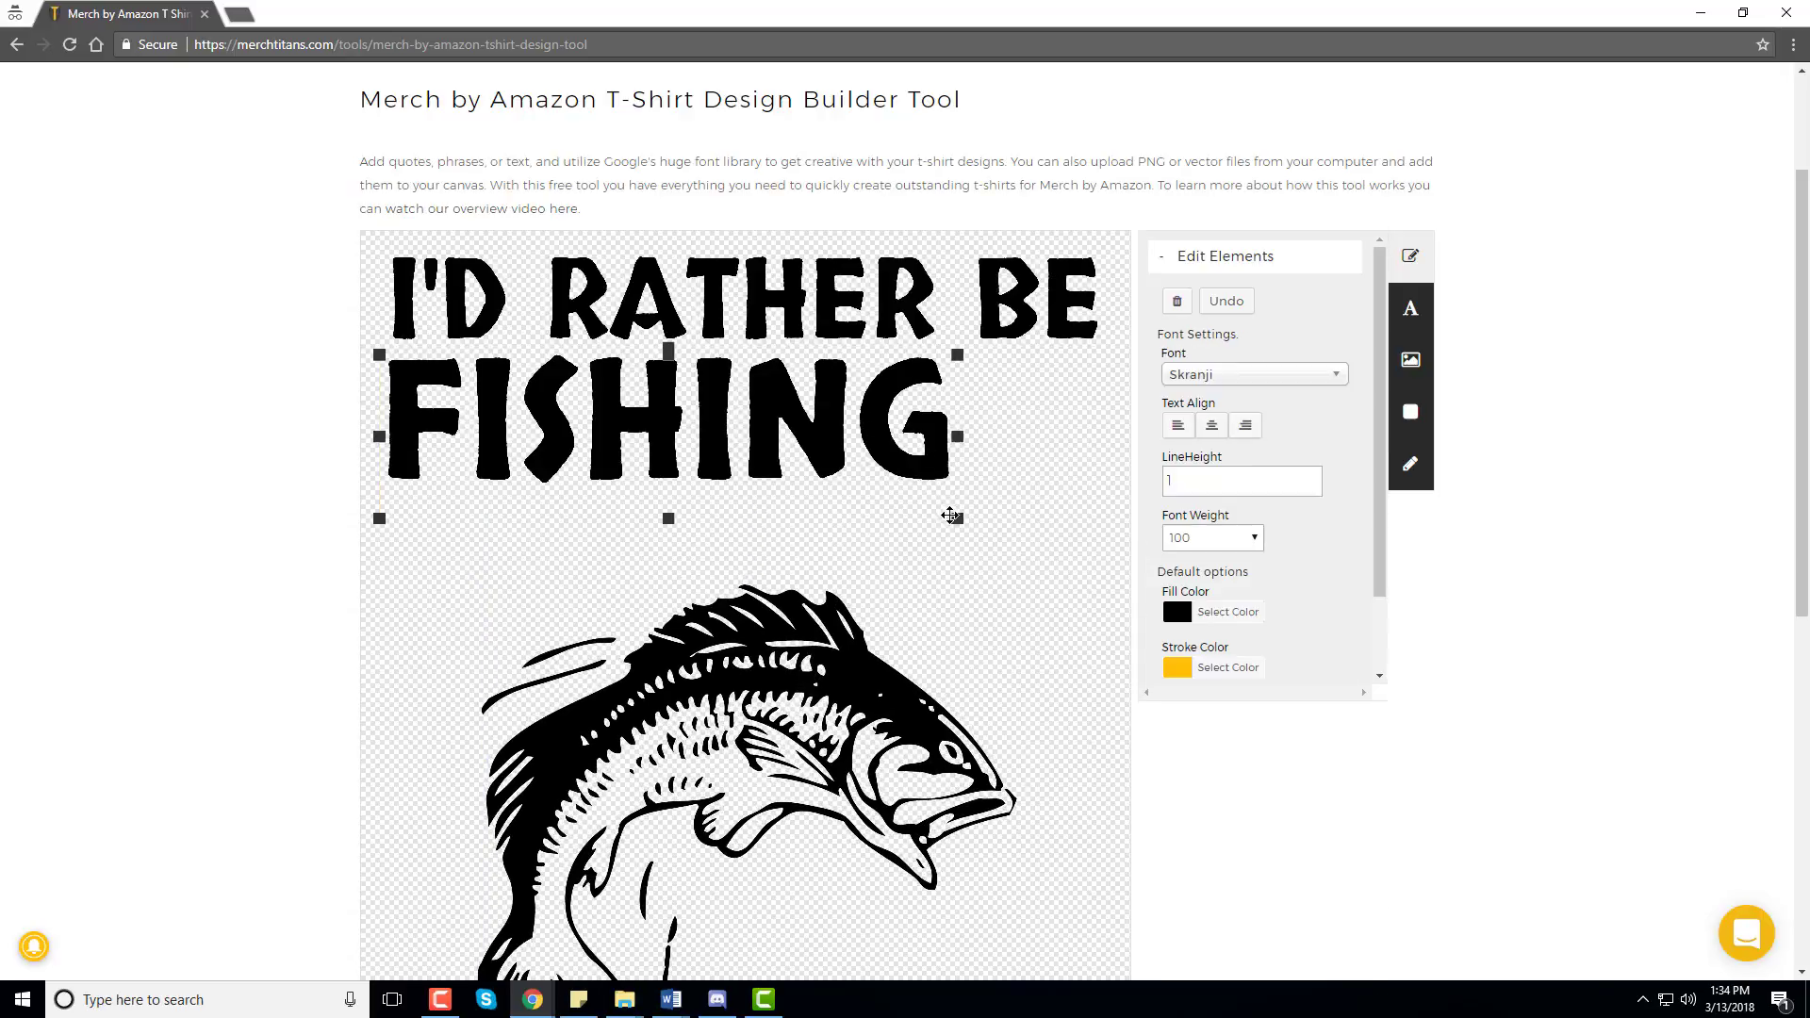
pyautogui.moveTo(953, 517); pyautogui.dragTo(1087, 595)
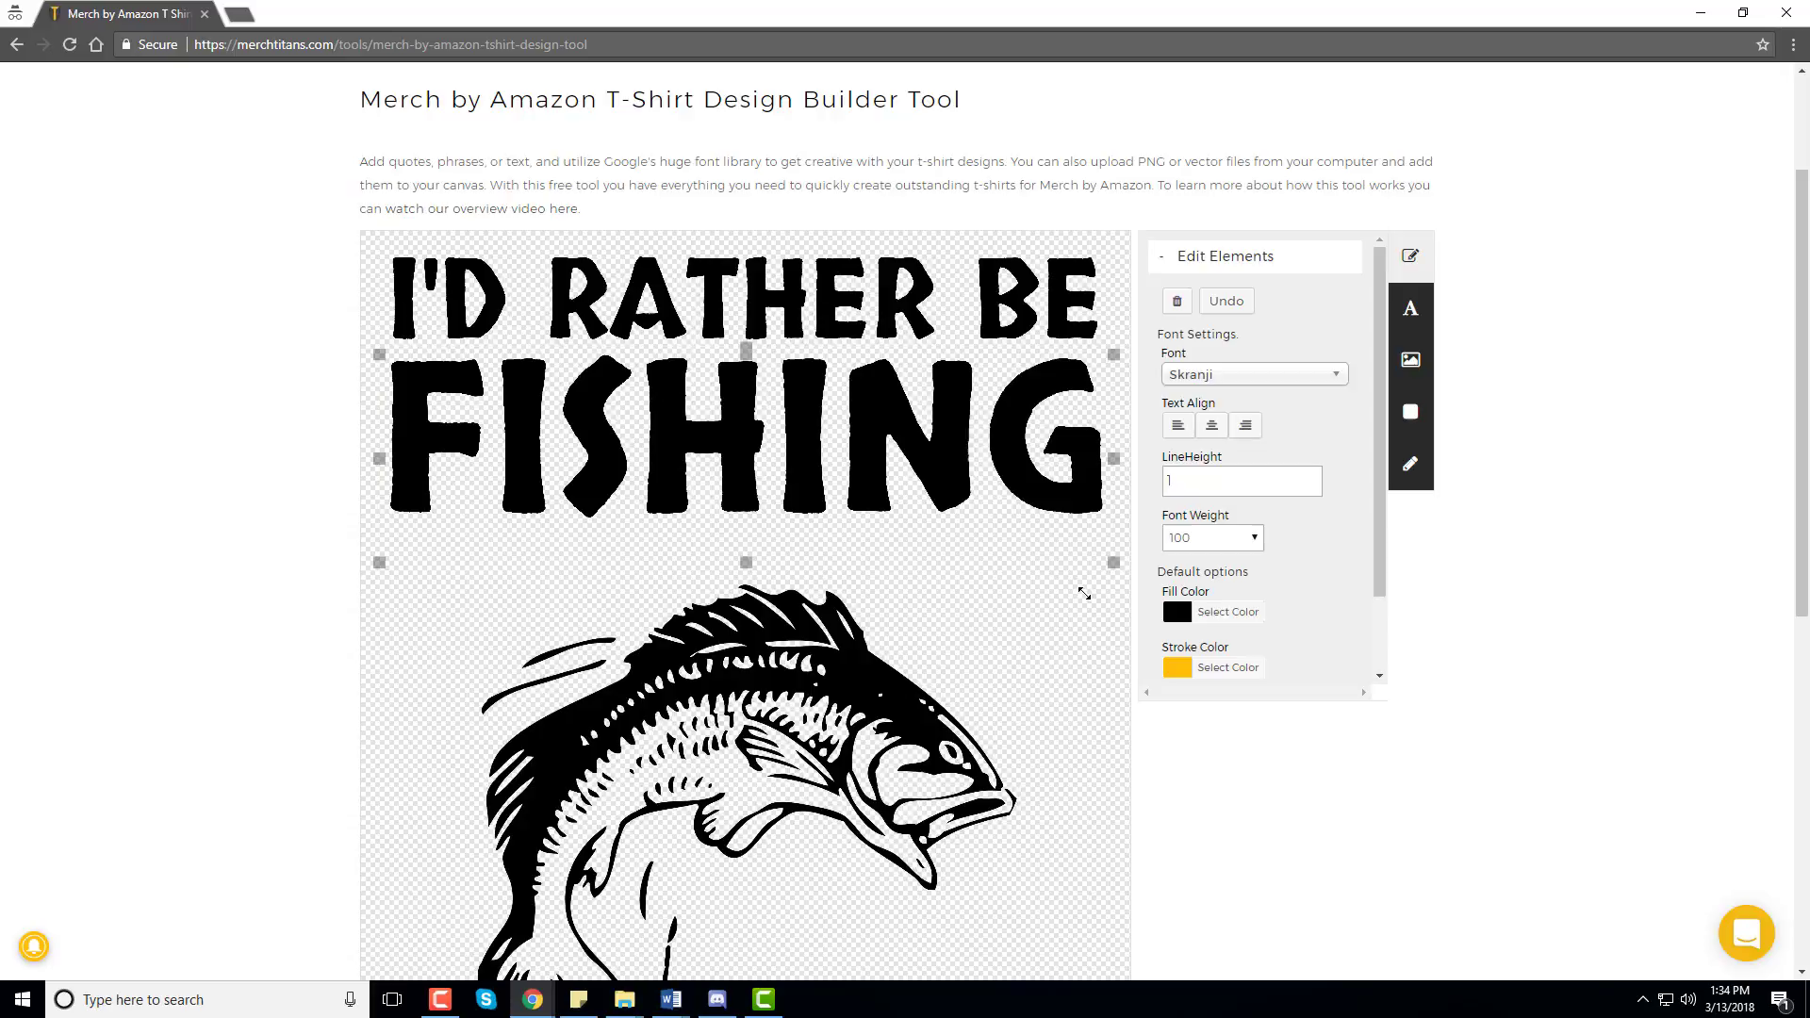
pyautogui.moveTo(1038, 462); pyautogui.dragTo(981, 471)
# Shrink the bass image and centre it beneath FISHING
pyautogui.scroll(-5, 981, 471)
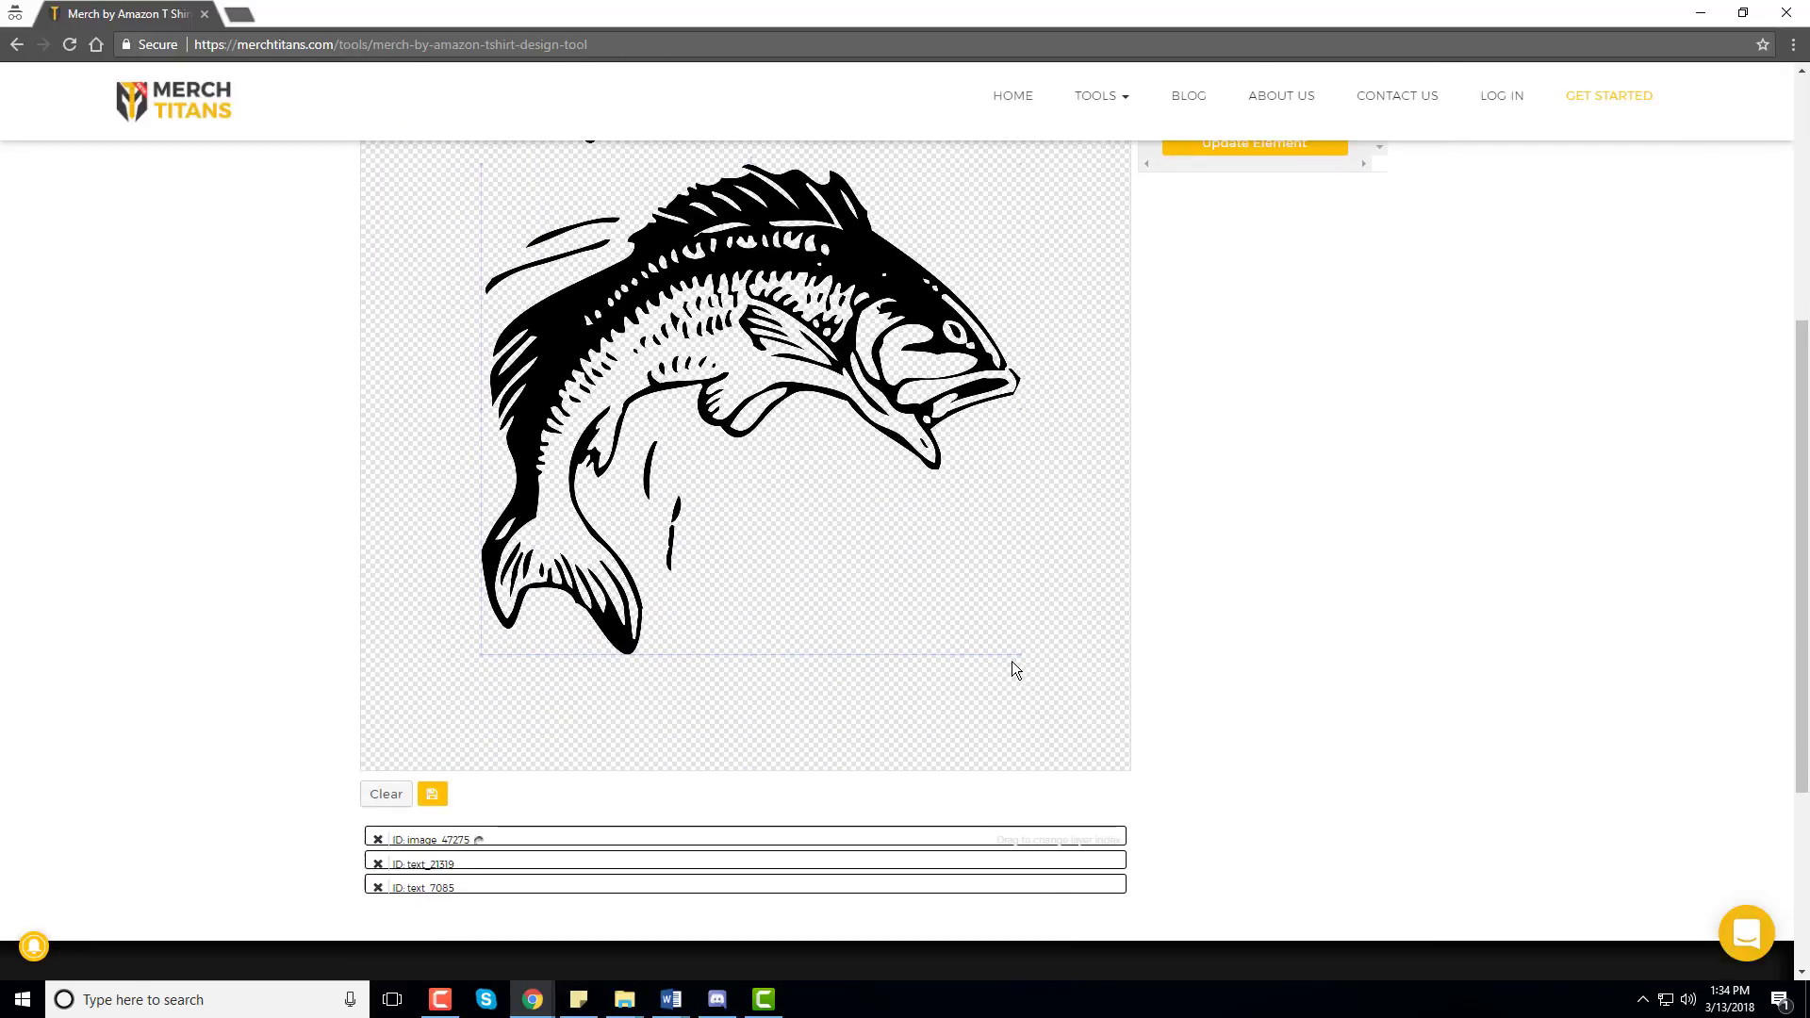
pyautogui.moveTo(1021, 655); pyautogui.dragTo(954, 602)
pyautogui.scroll(3, 953, 602)
pyautogui.moveTo(656, 560); pyautogui.dragTo(671, 570)
pyautogui.scroll(-2, 670, 570)
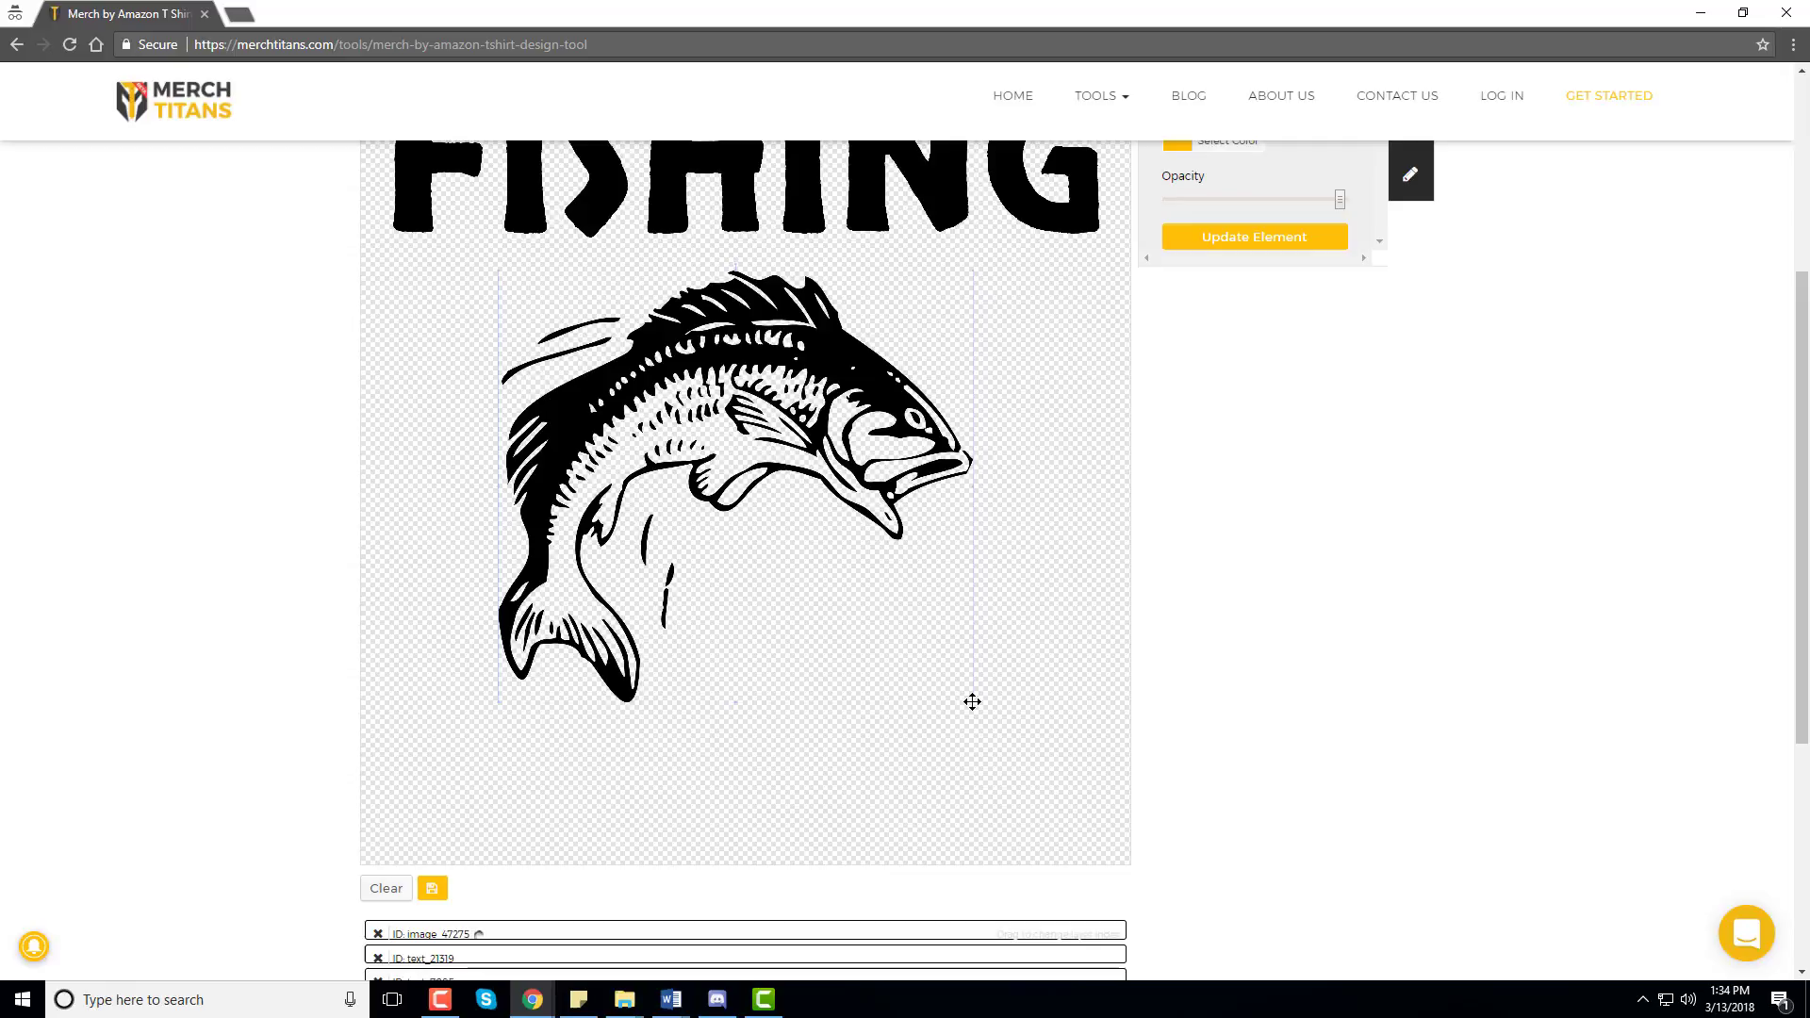
pyautogui.moveTo(973, 703); pyautogui.dragTo(965, 696)
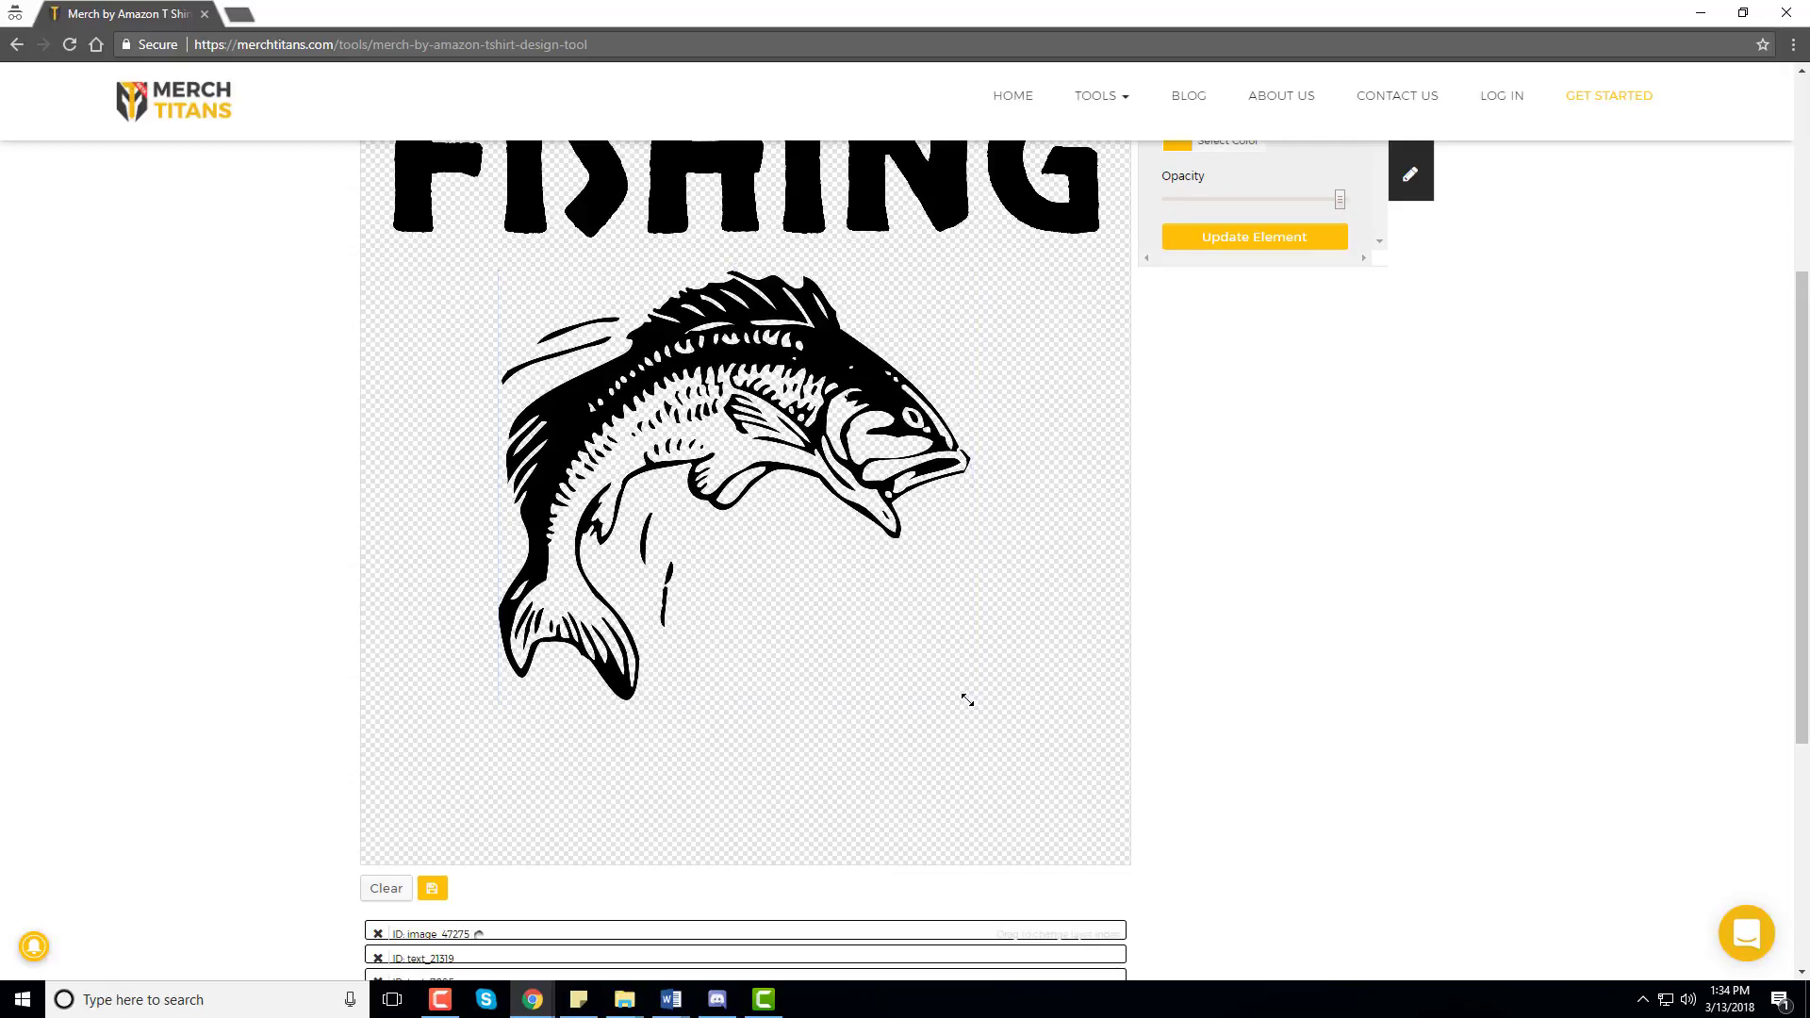
pyautogui.scroll(2, 1098, 696)
pyautogui.moveTo(754, 608); pyautogui.dragTo(764, 611)
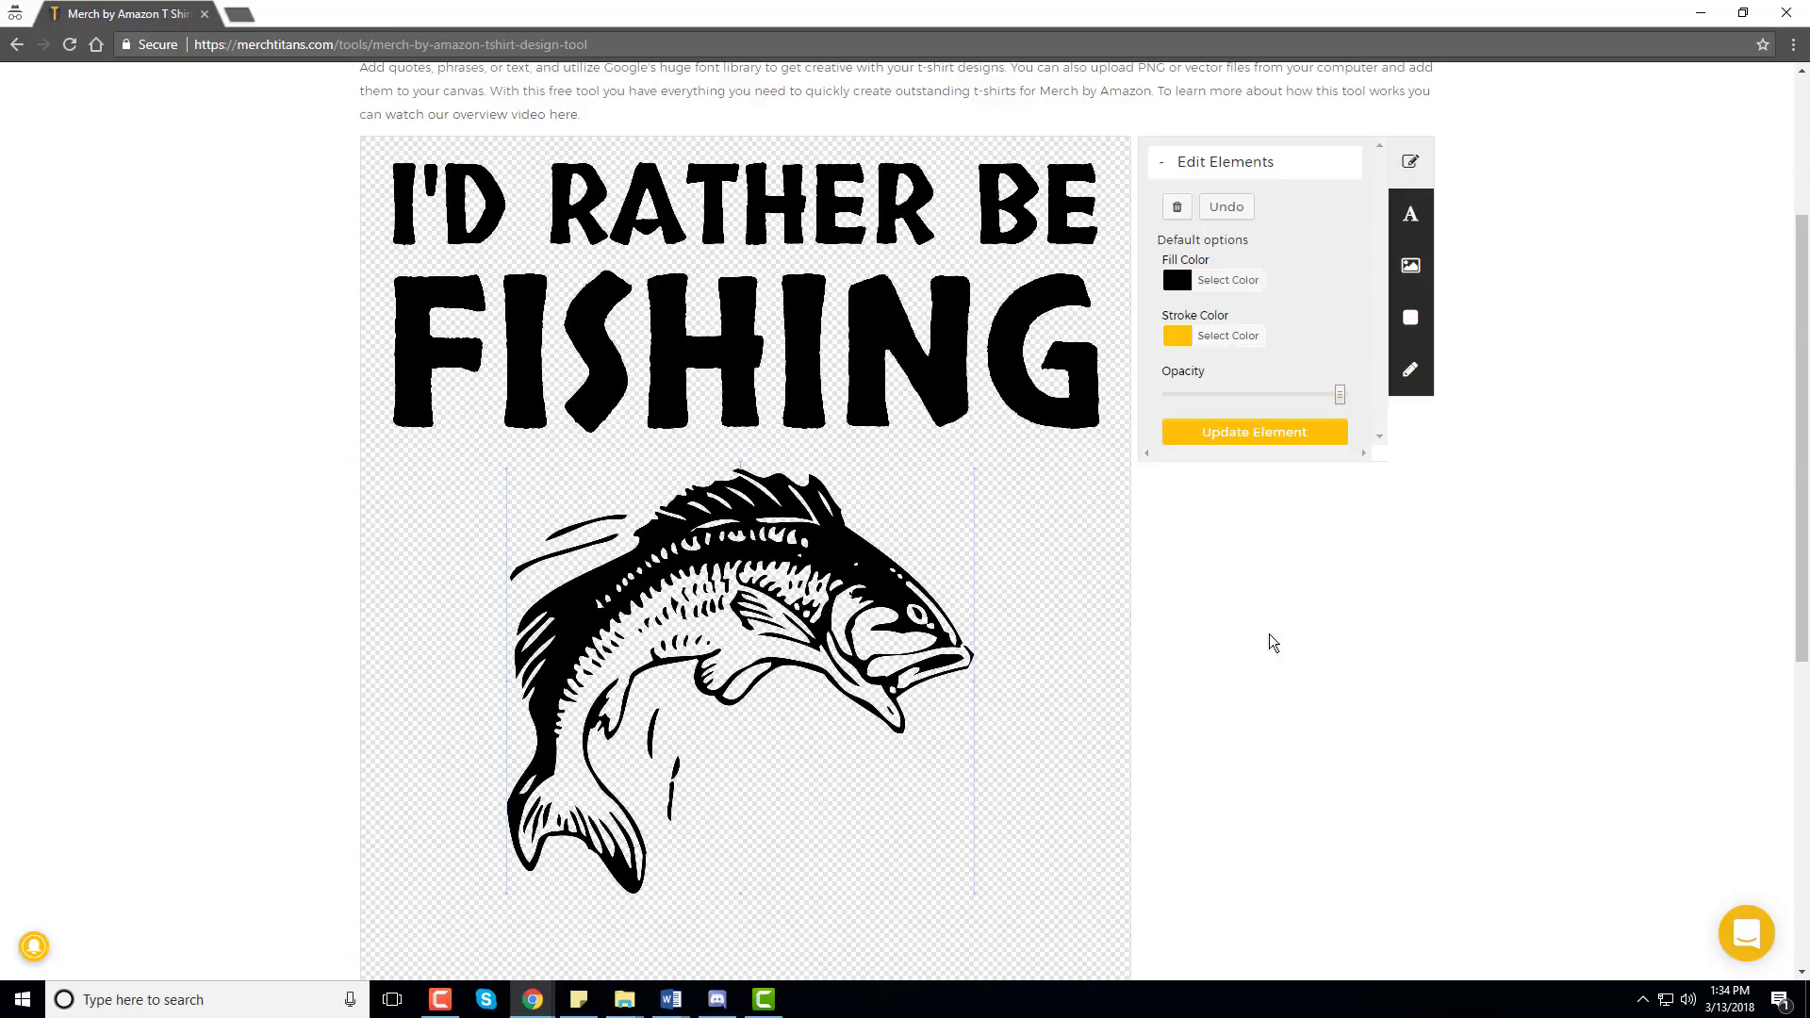
pyautogui.click(1093, 616)
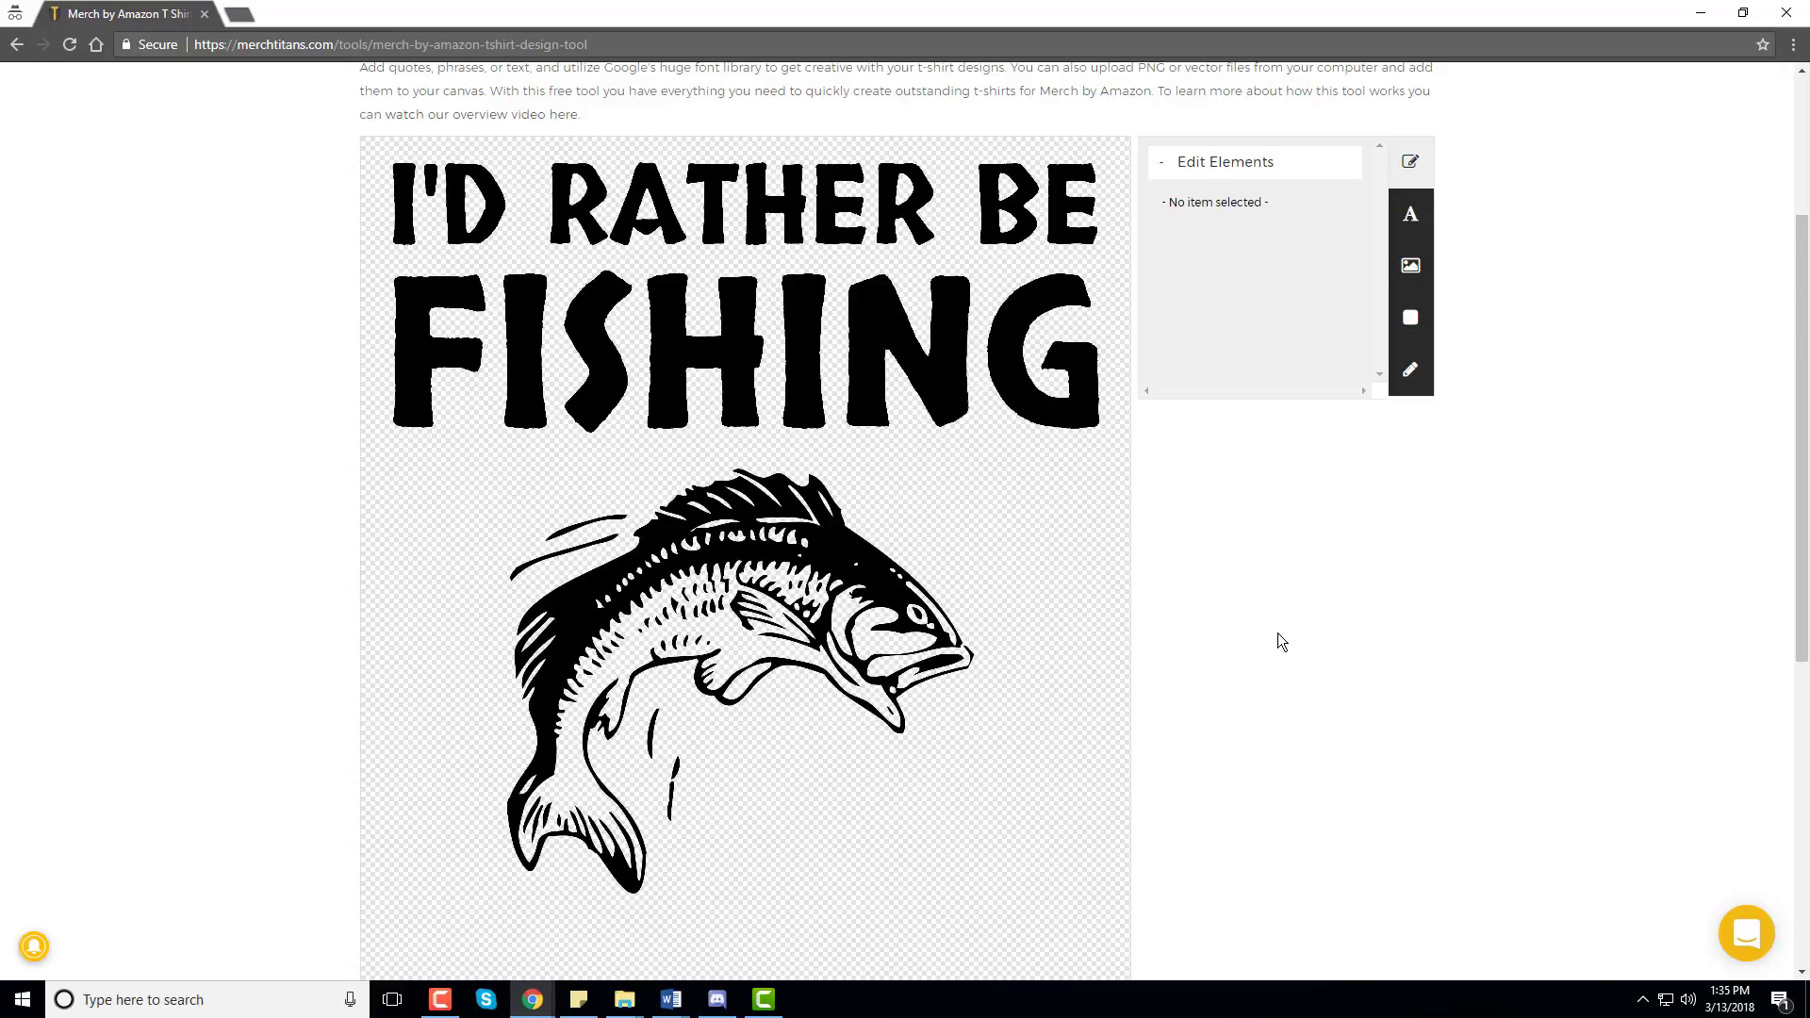
pyautogui.scroll(1, 1249, 566)
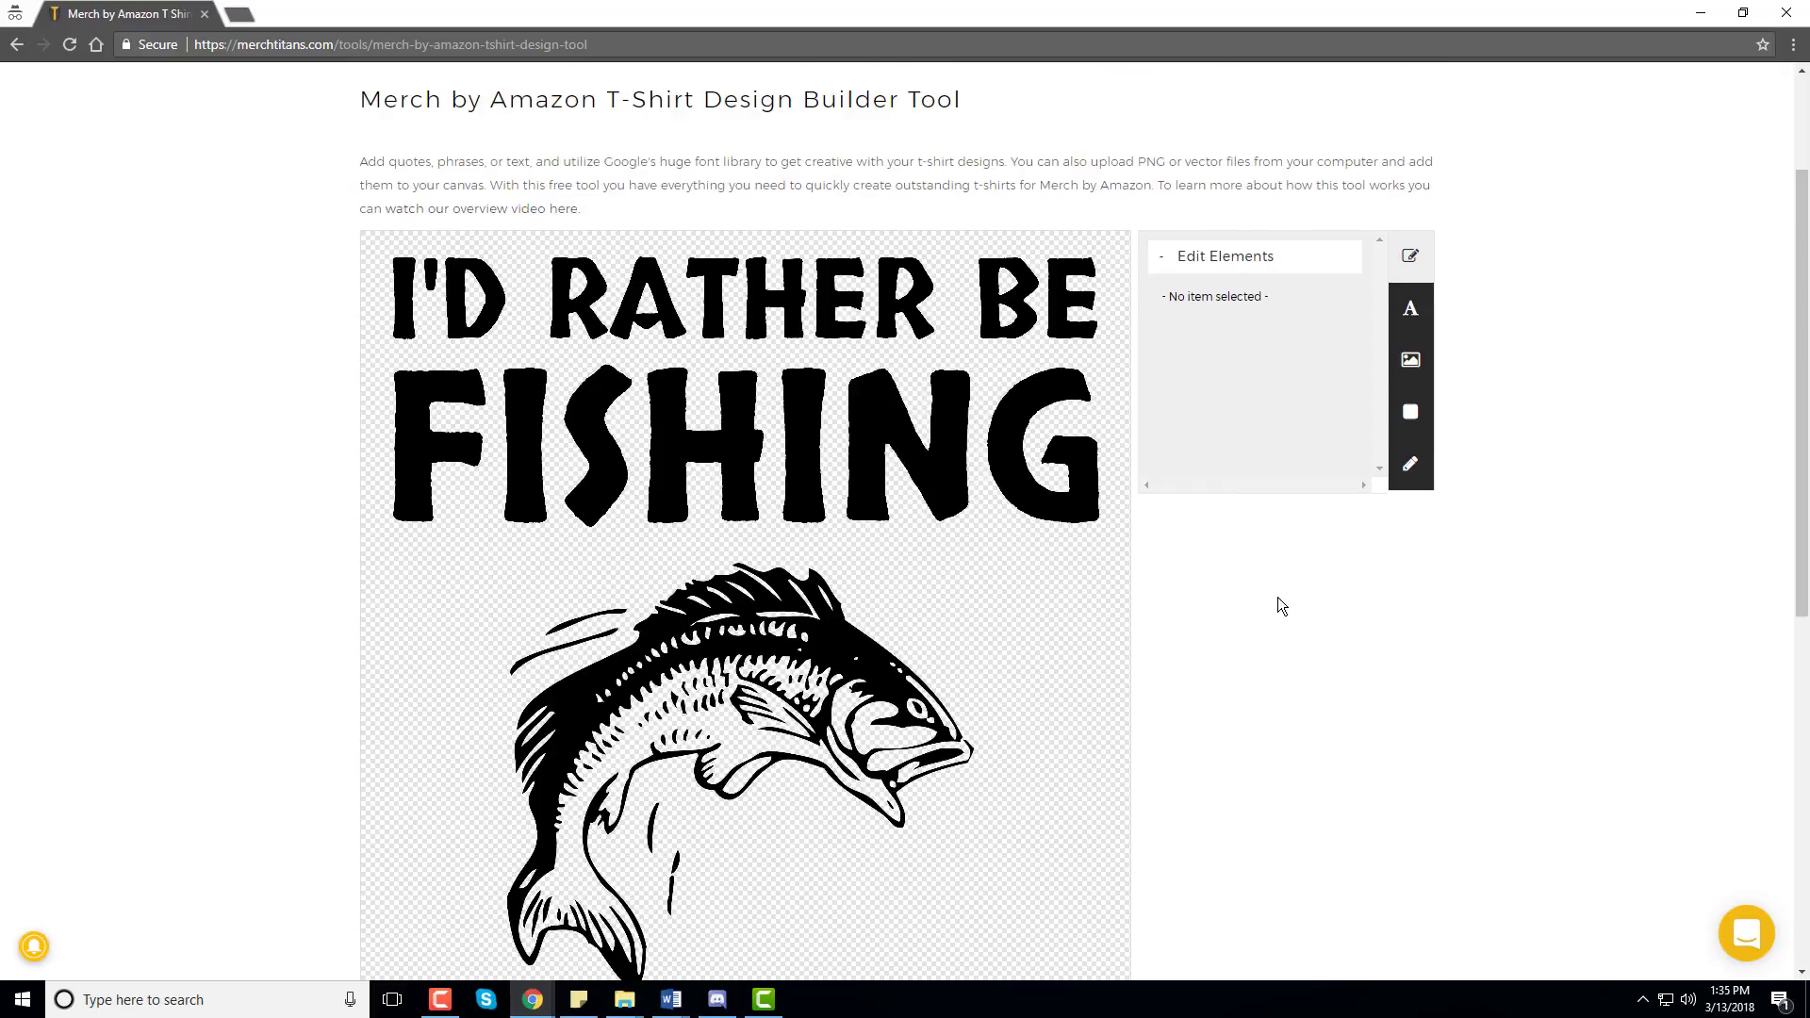
pyautogui.scroll(-3, 1282, 607)
pyautogui.scroll(2, 1283, 606)
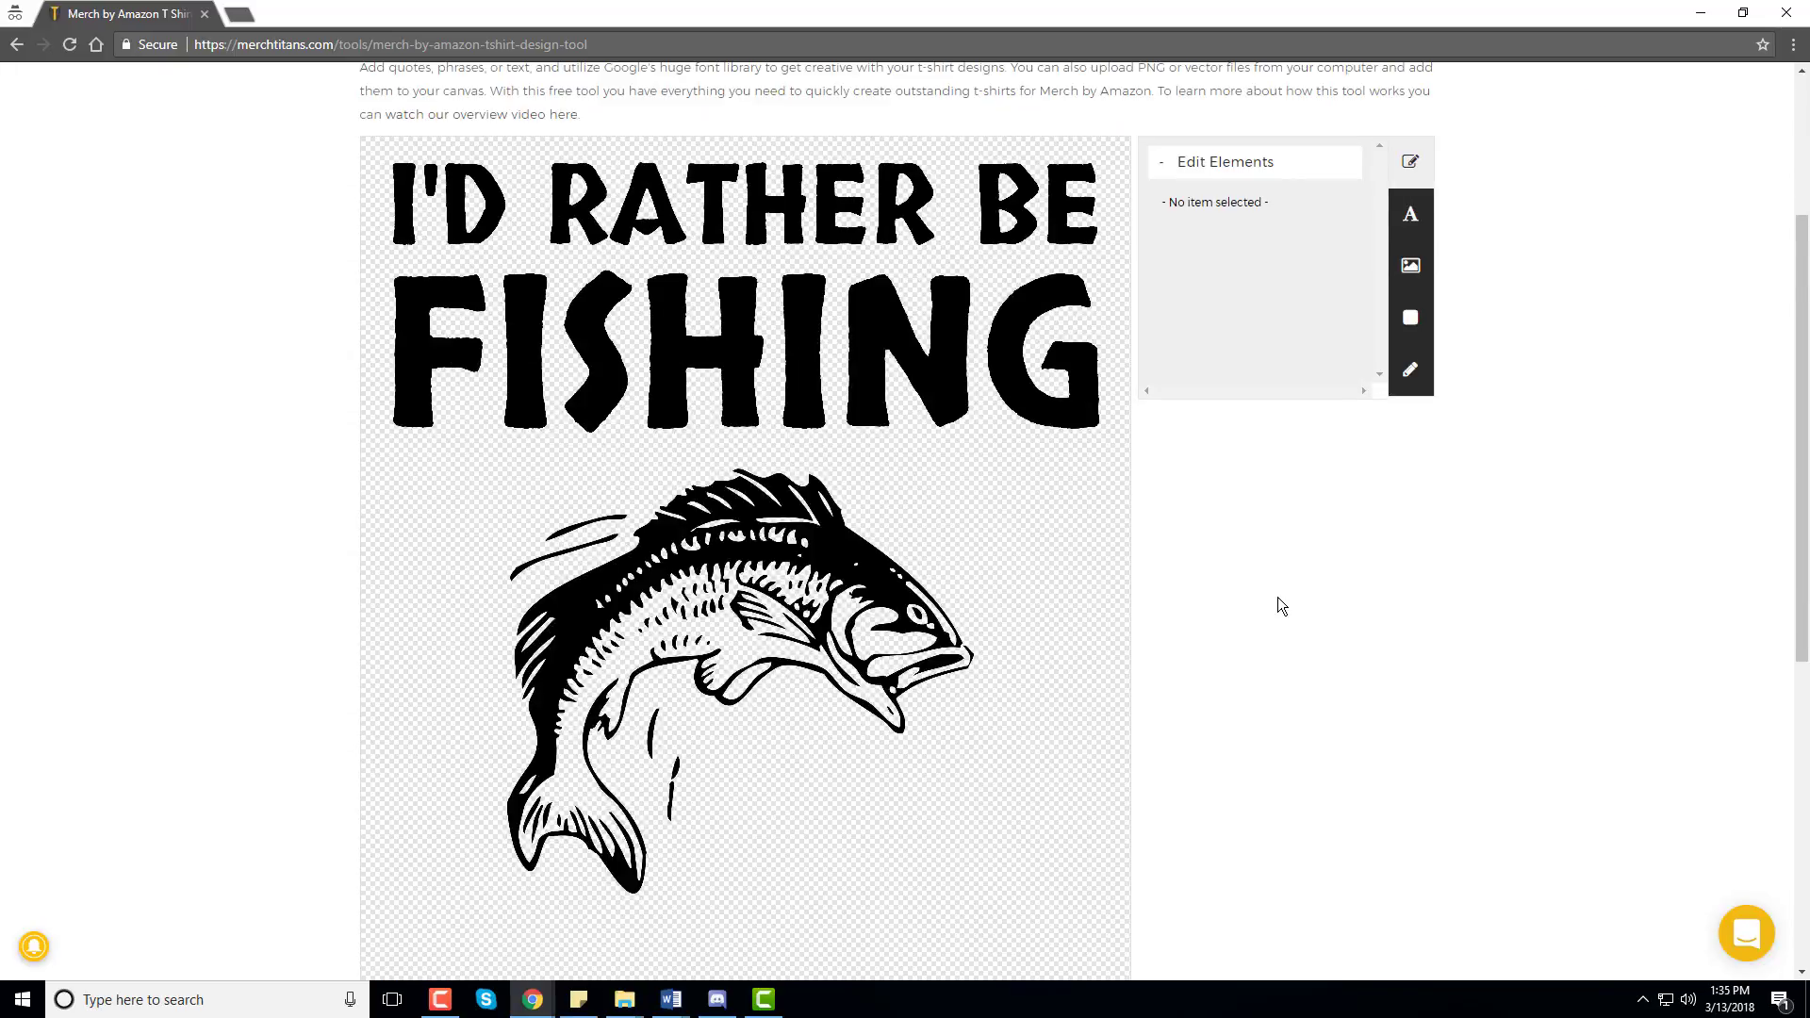
pyautogui.scroll(2, 1132, 651)
pyautogui.scroll(-1, 1075, 683)
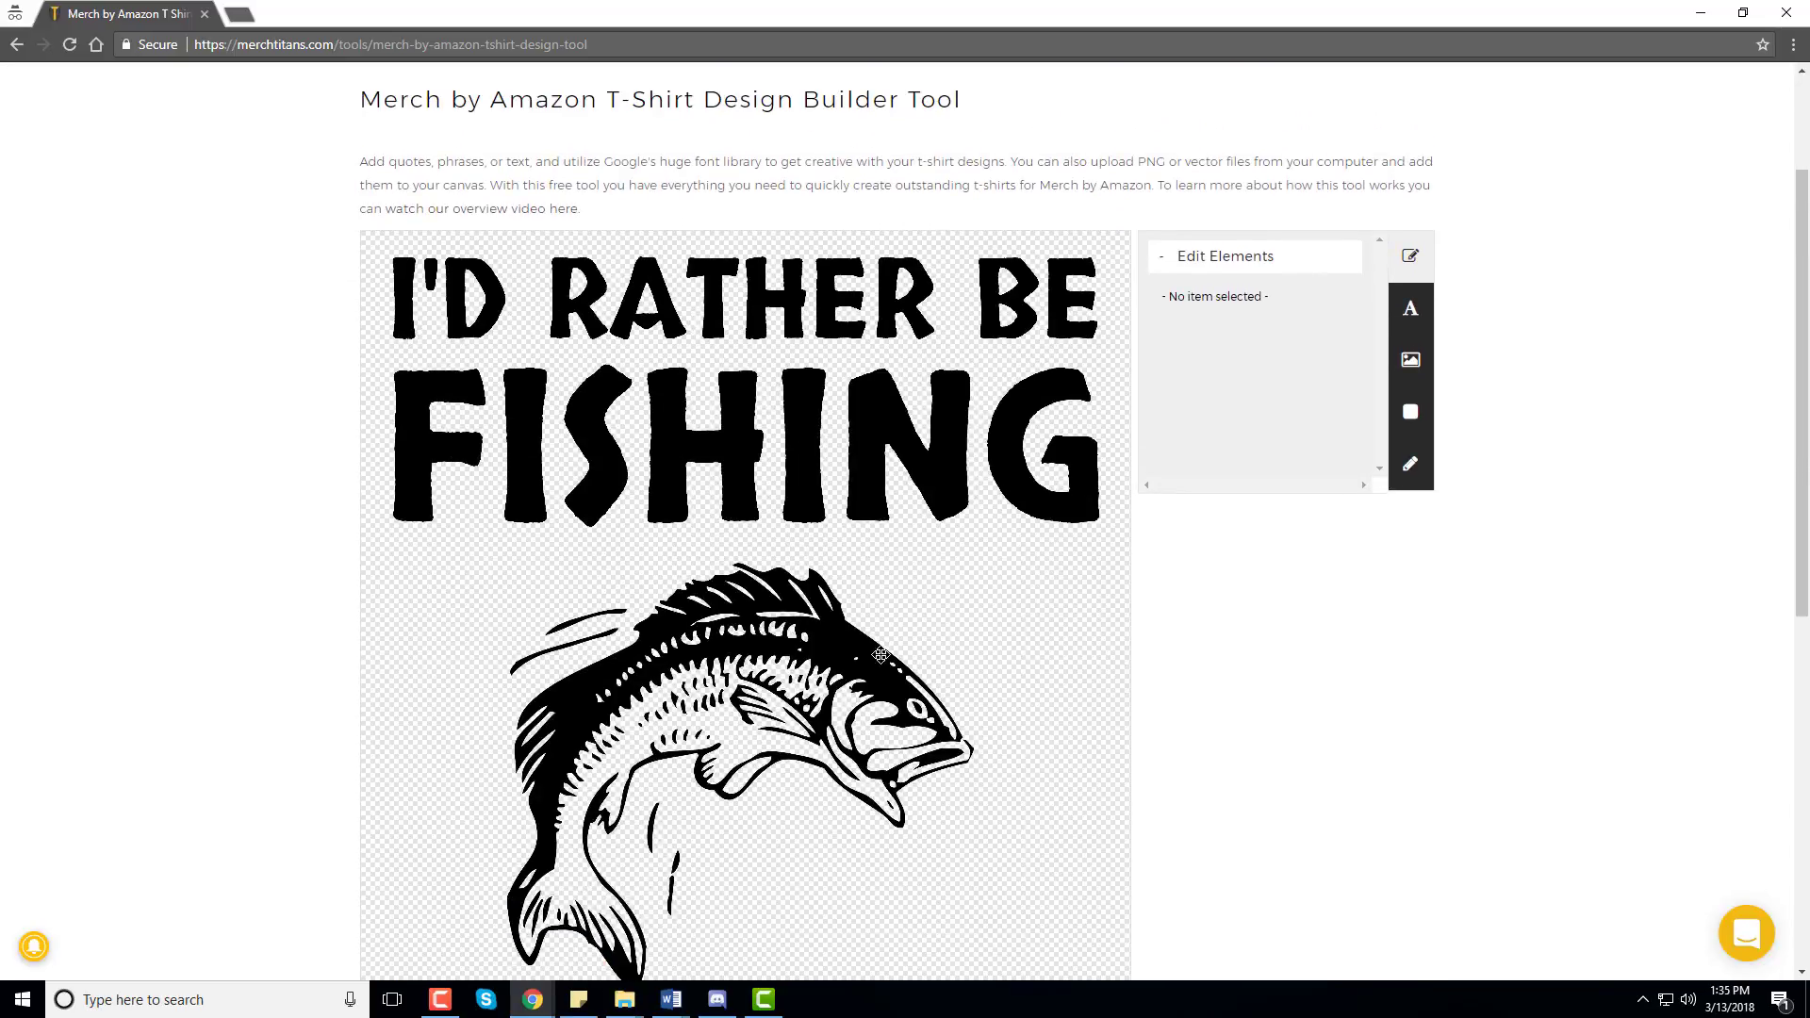
# Export the finished design as a PNG with the Save Design button
pyautogui.scroll(1, 881, 626)
pyautogui.scroll(-6, 1066, 577)
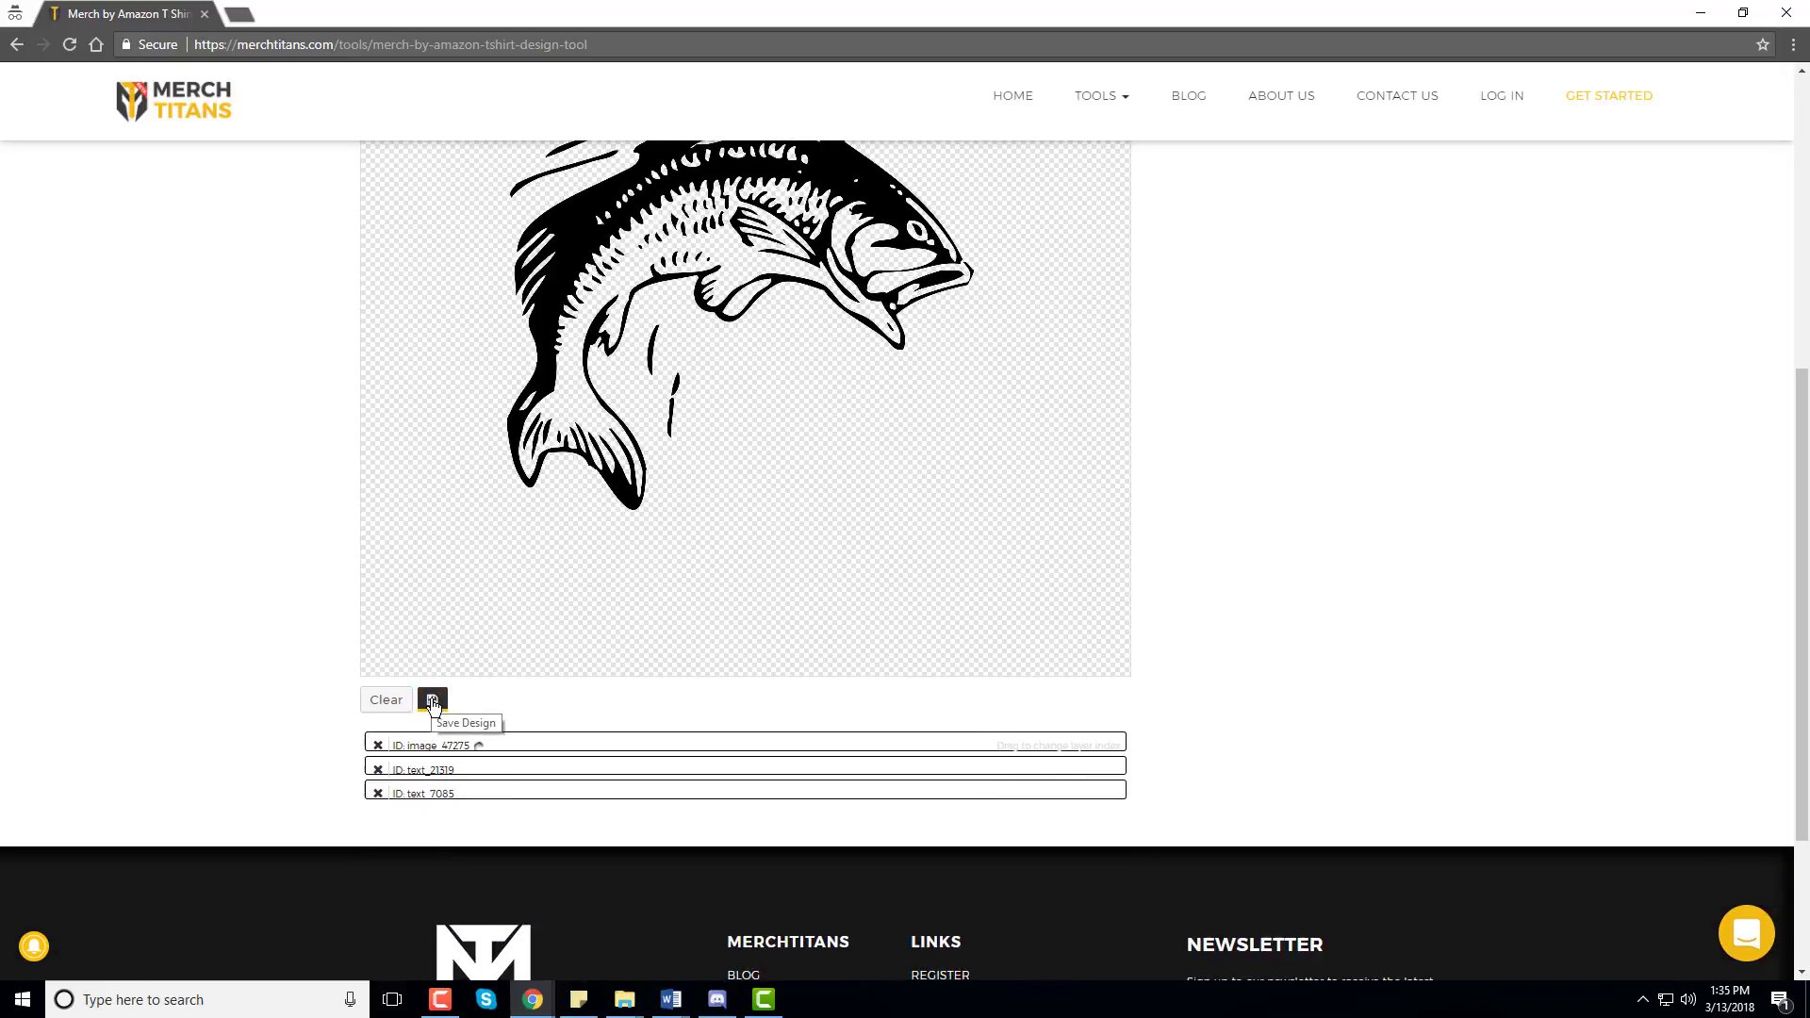
pyautogui.click(433, 701)
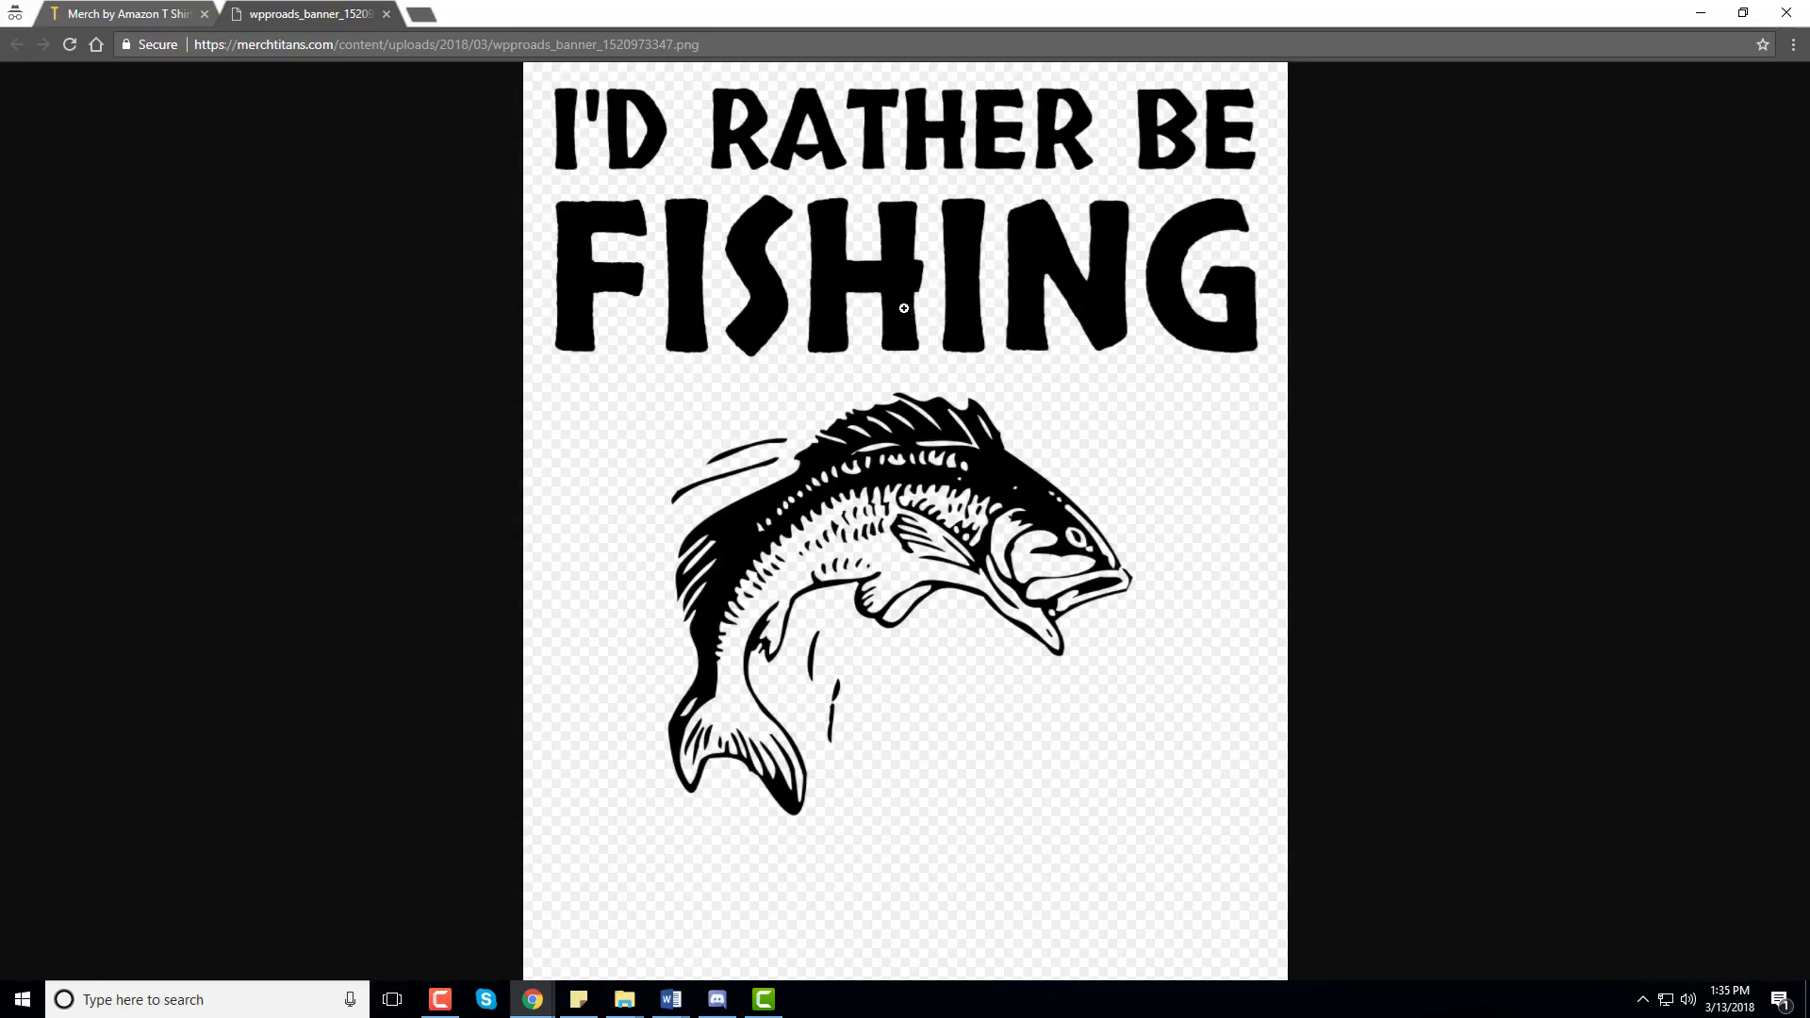
# Save the rendered image to the Desktop as IDRatherBeFishing.png
pyautogui.rightClick(894, 331)
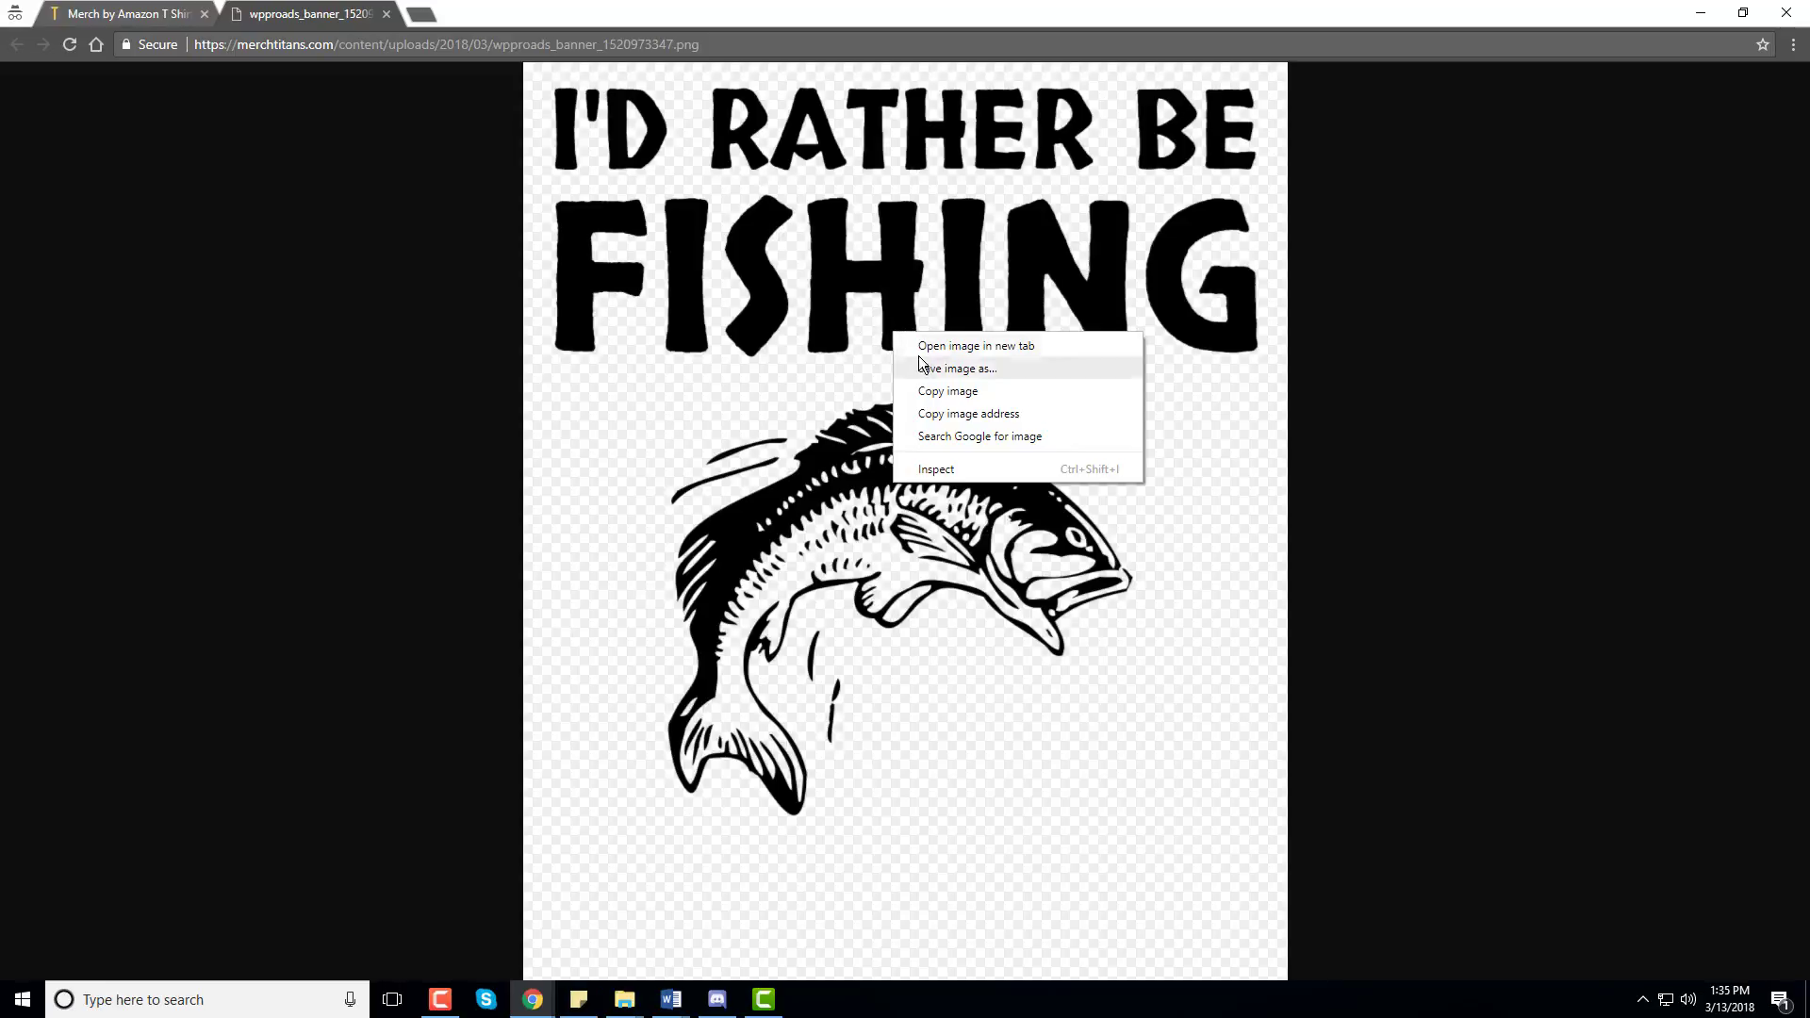
pyautogui.click(944, 374)
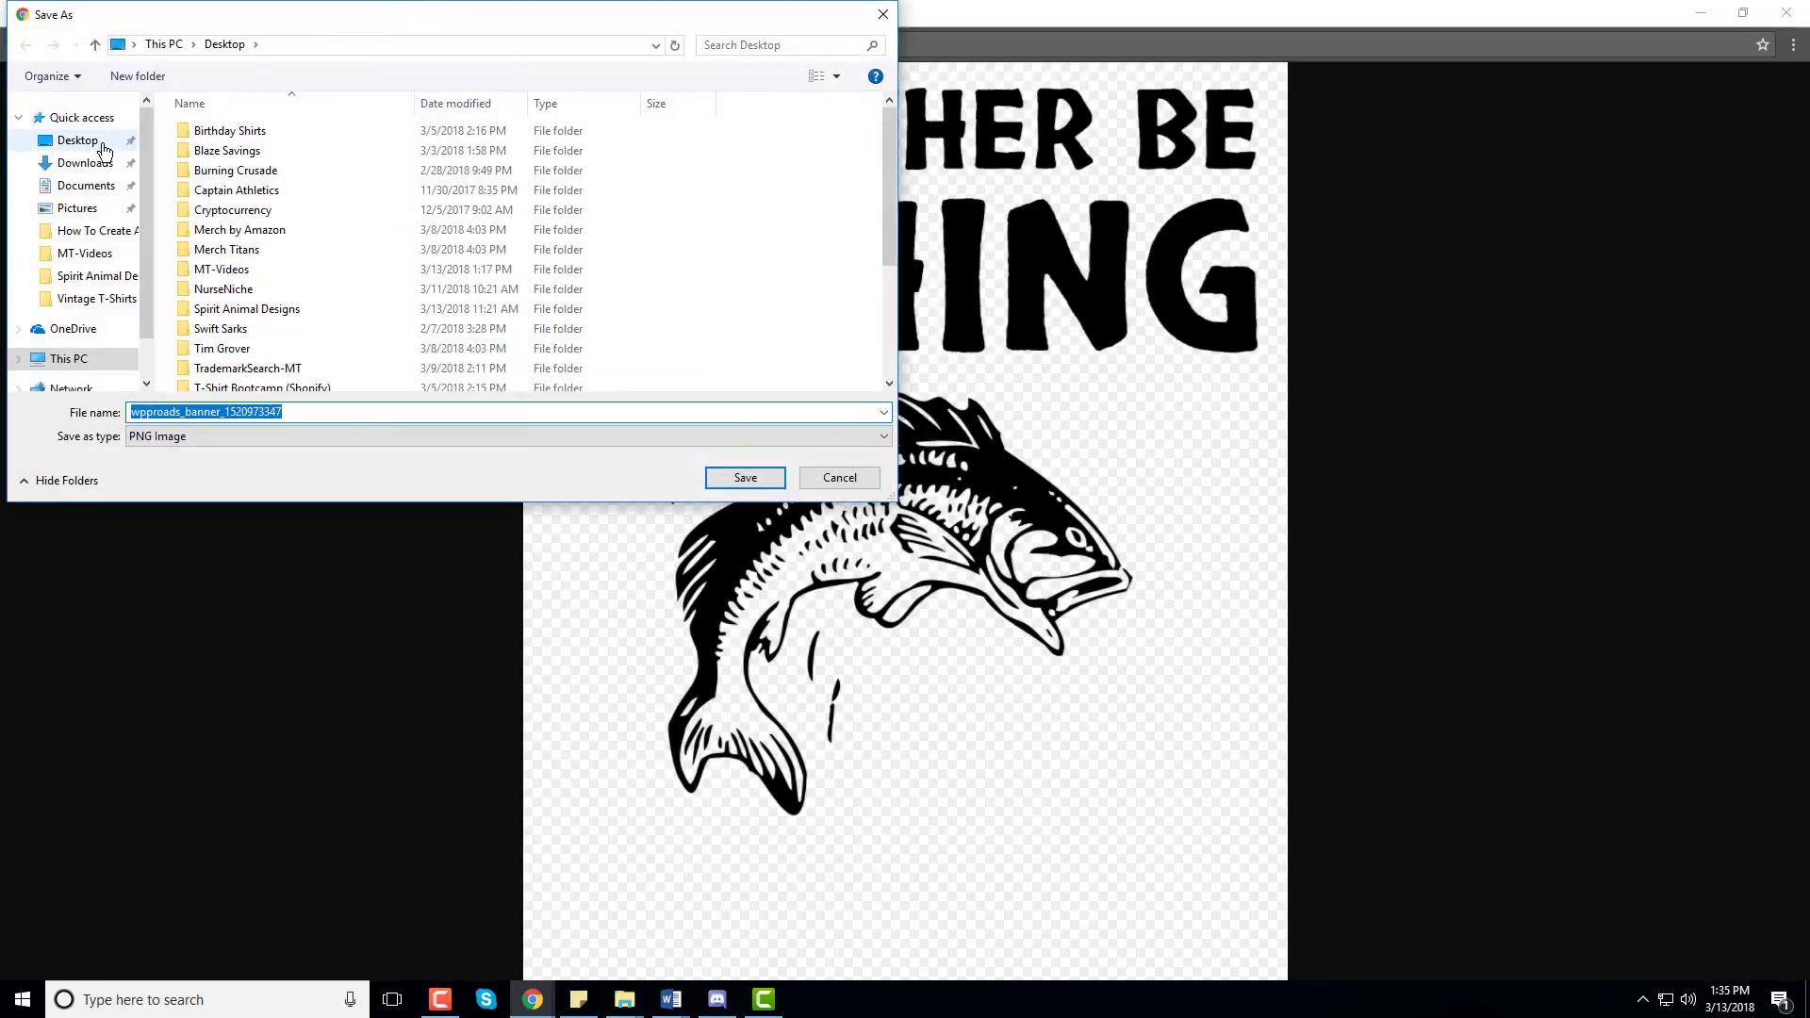
pyautogui.press('BackSpace')
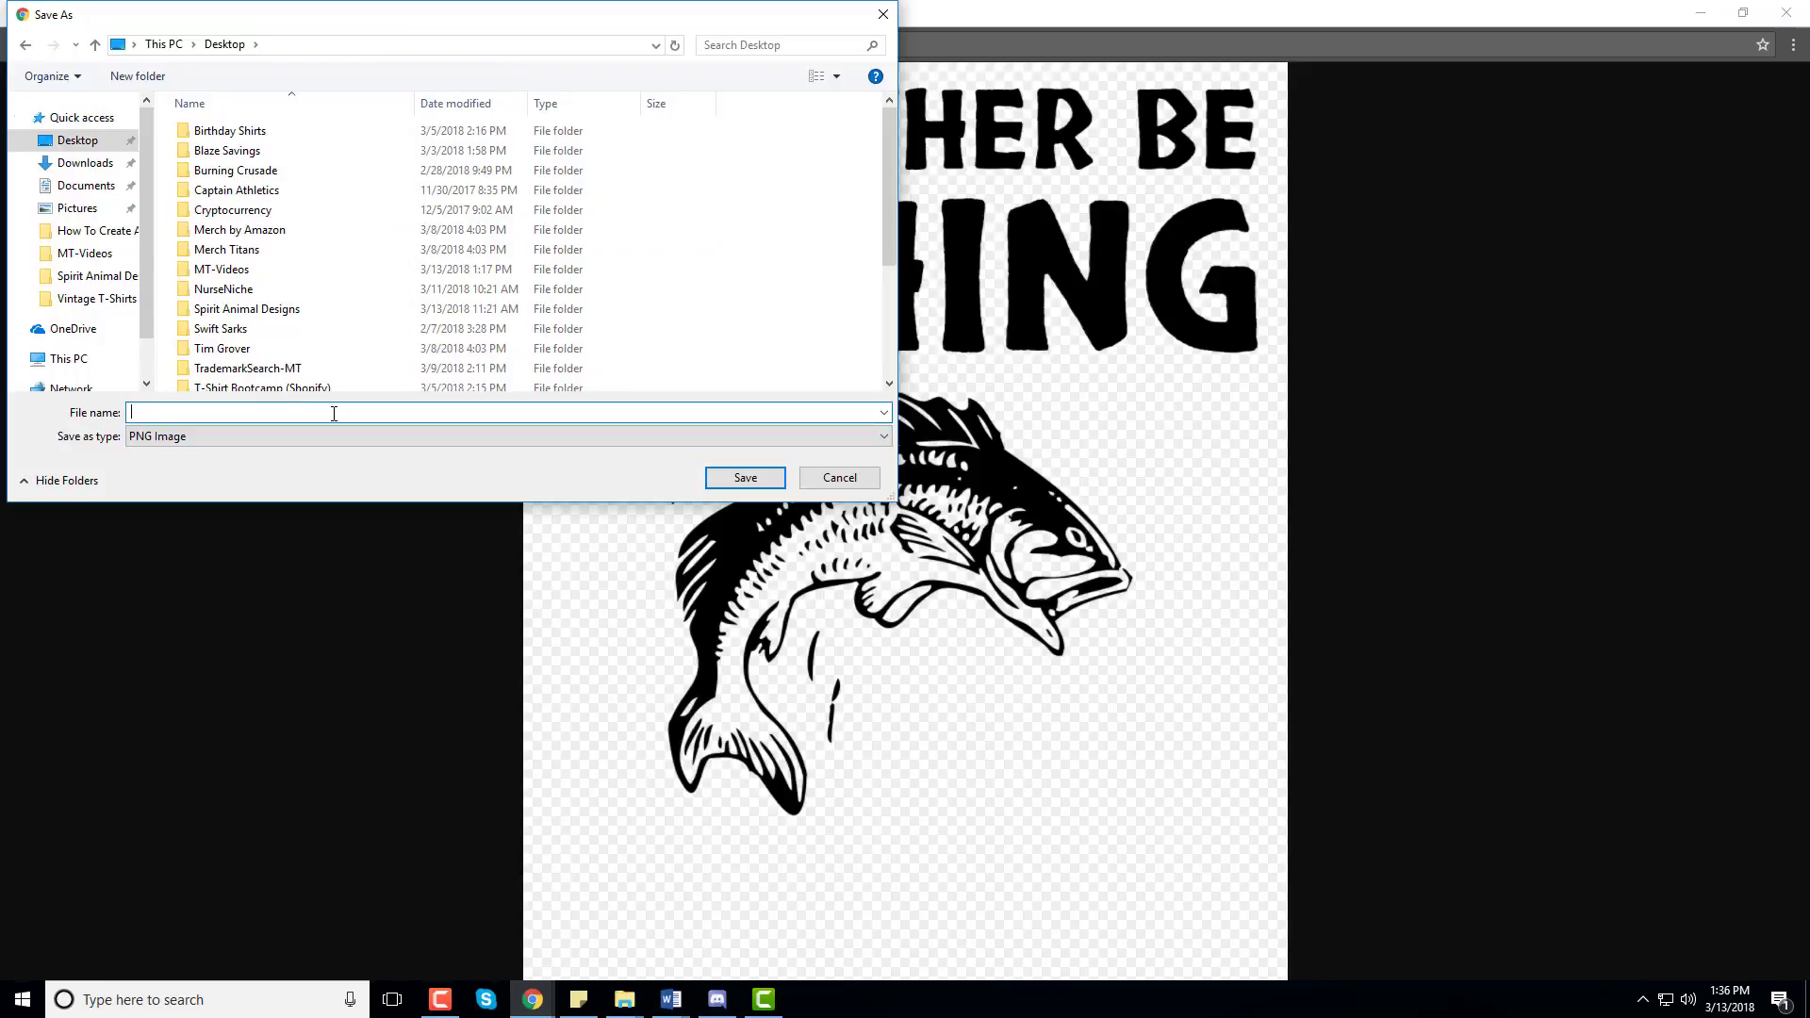
pyautogui.write('IDRatherBeFishing')
pyautogui.press('Return')
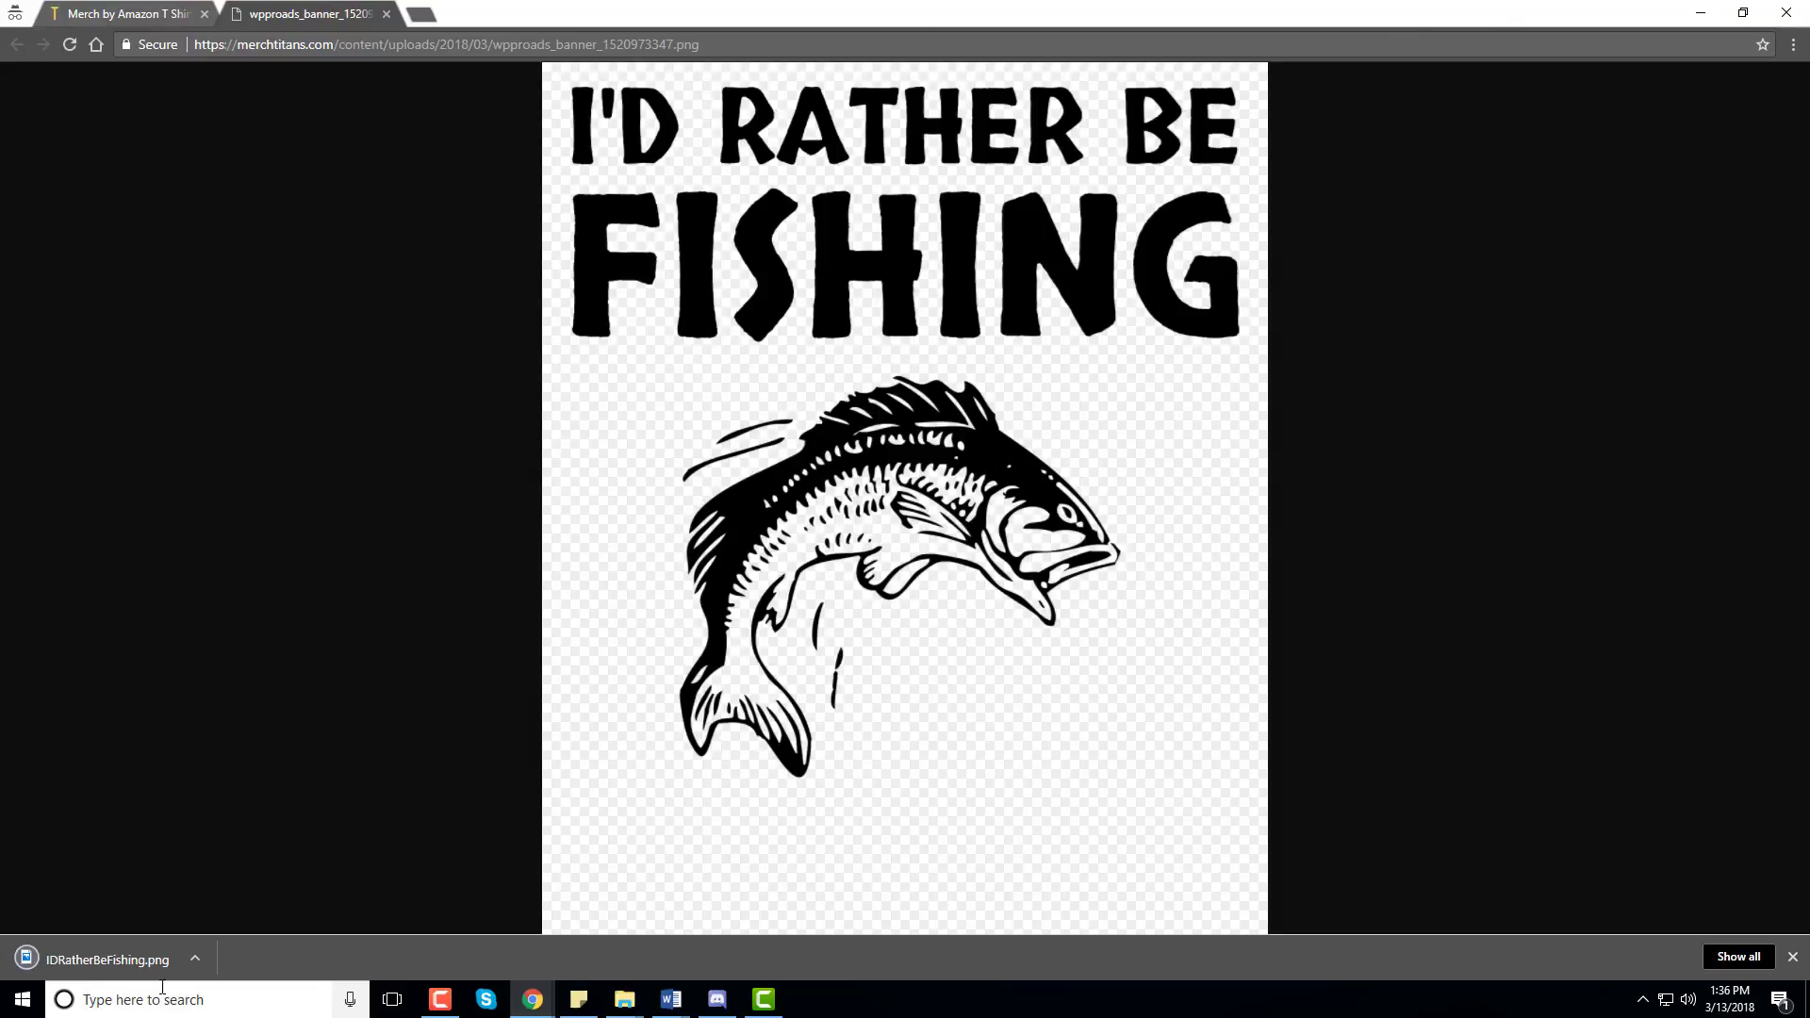
# View the downloaded PNG, then bring up Chrome's full downloads list
pyautogui.click(39, 958)
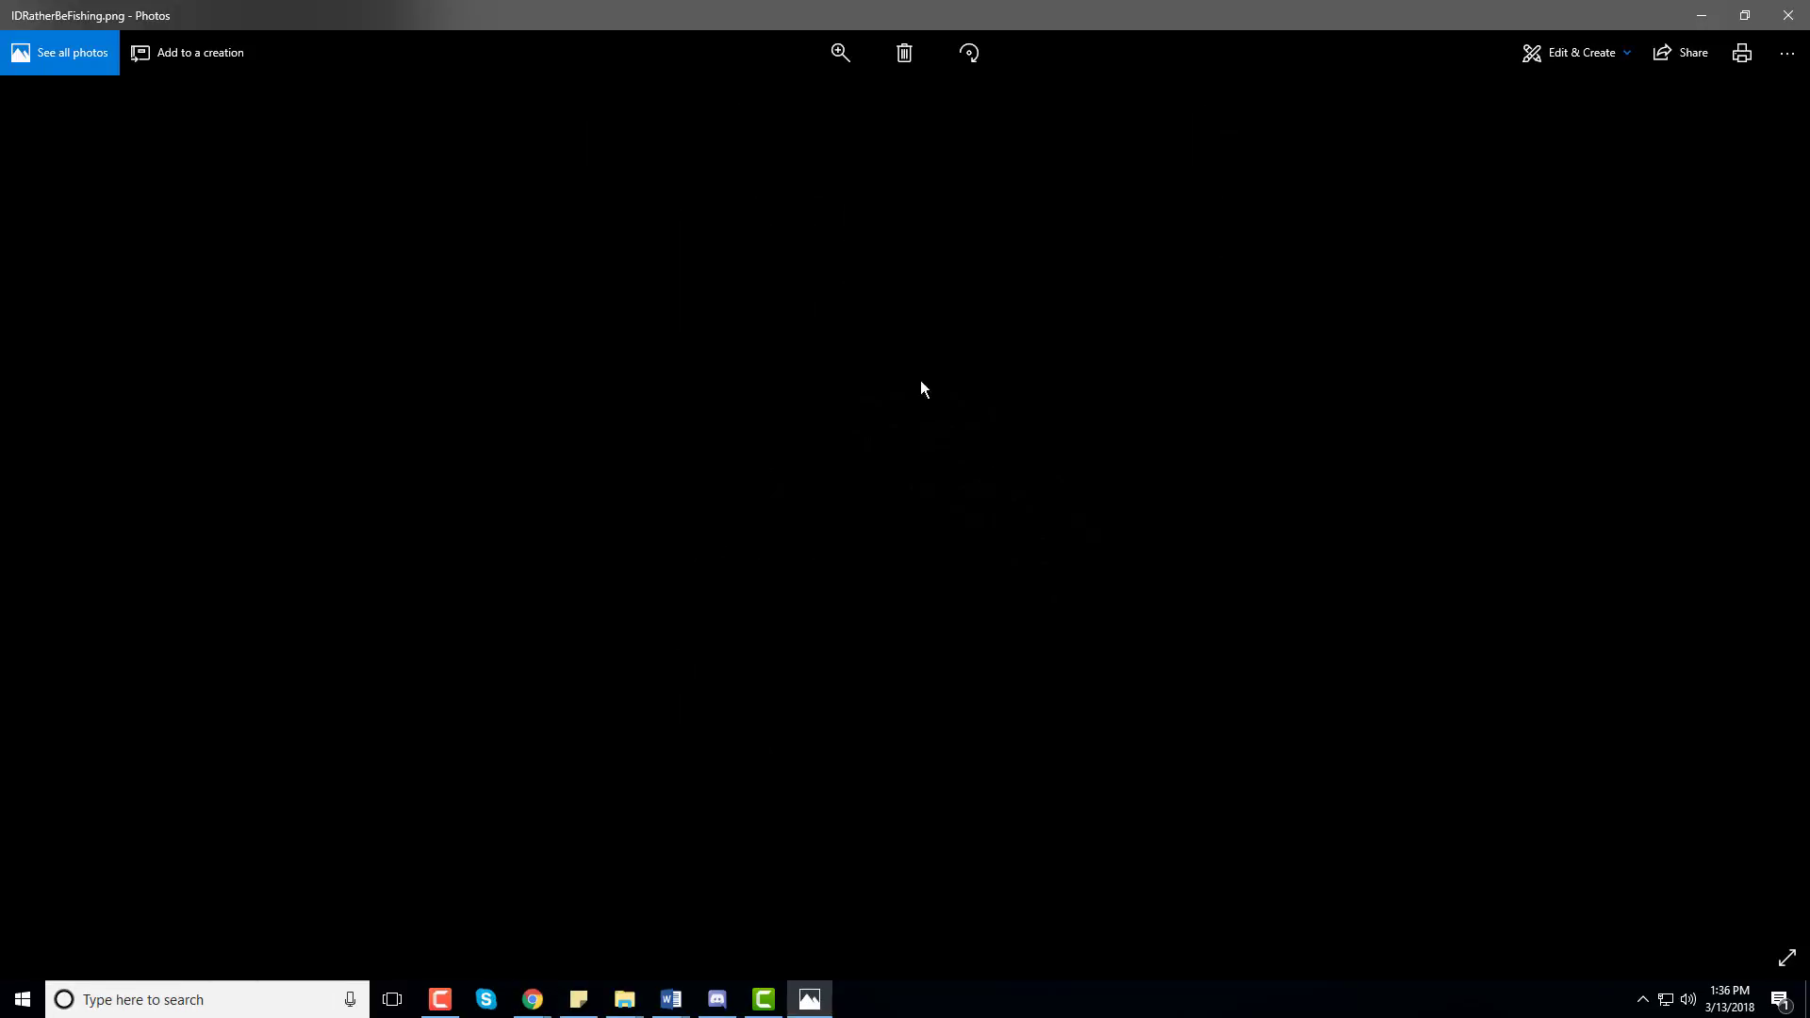
pyautogui.click(1787, 15)
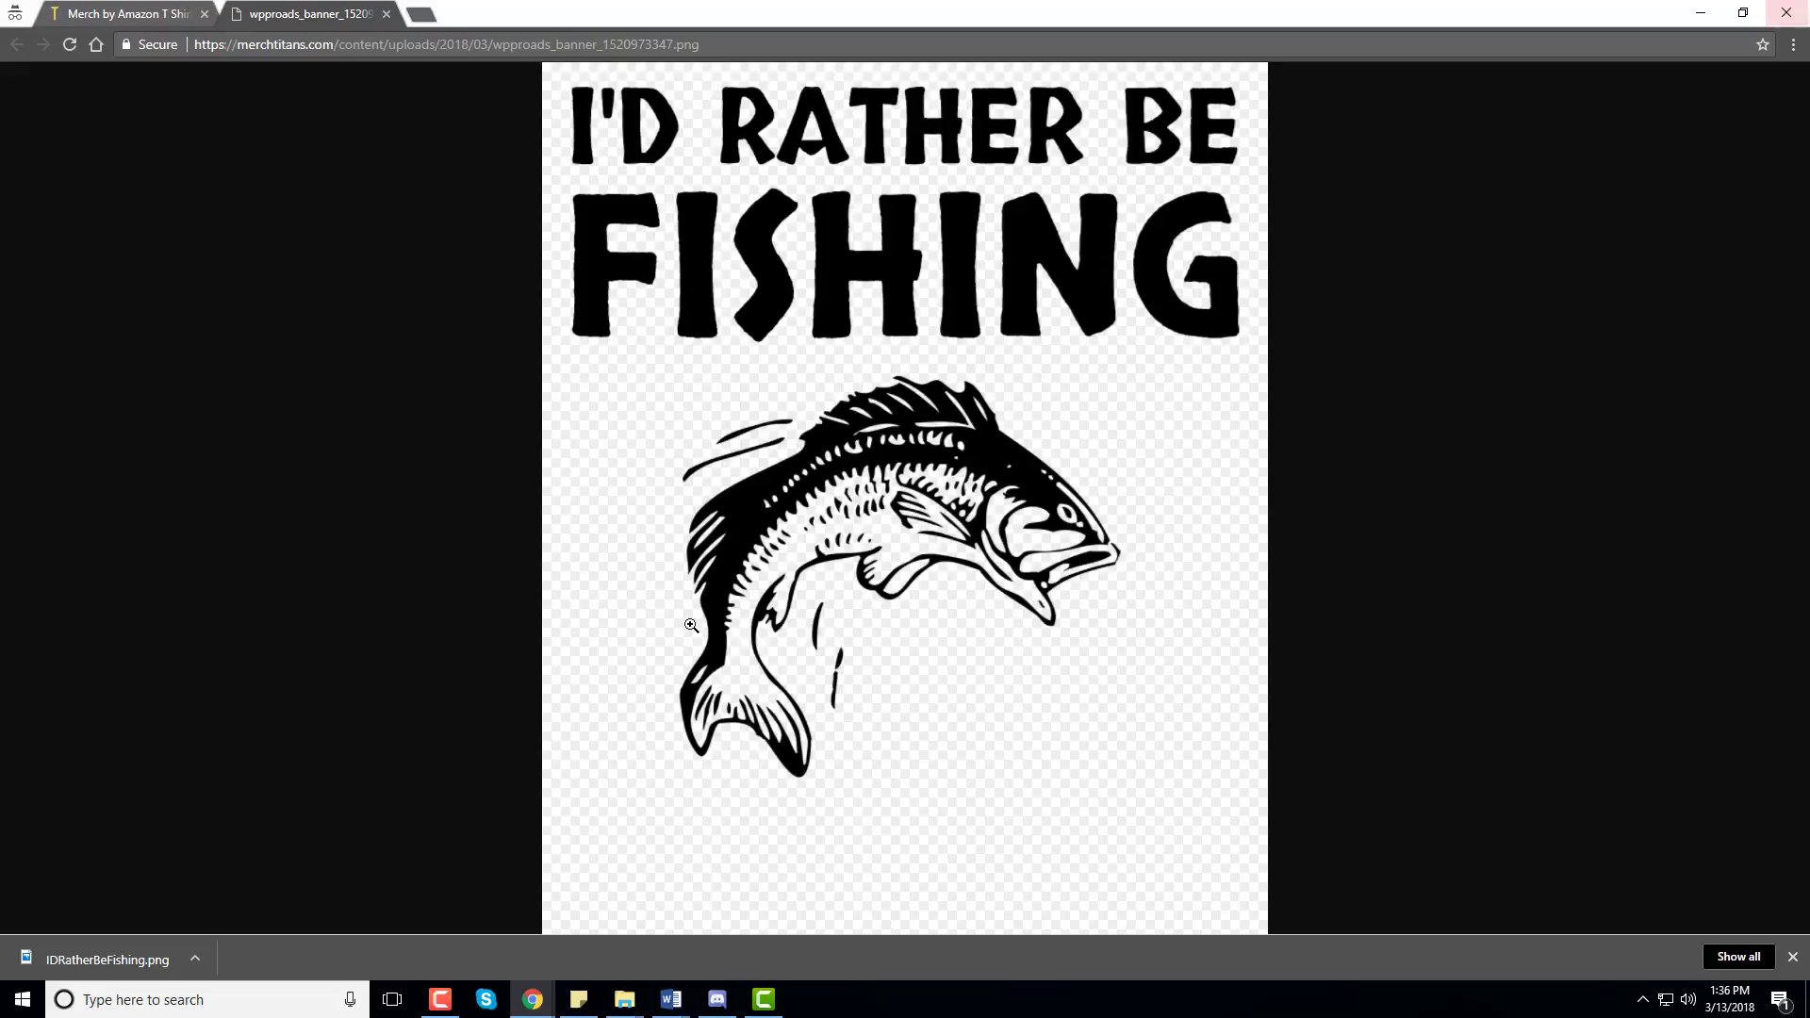
pyautogui.click(1749, 959)
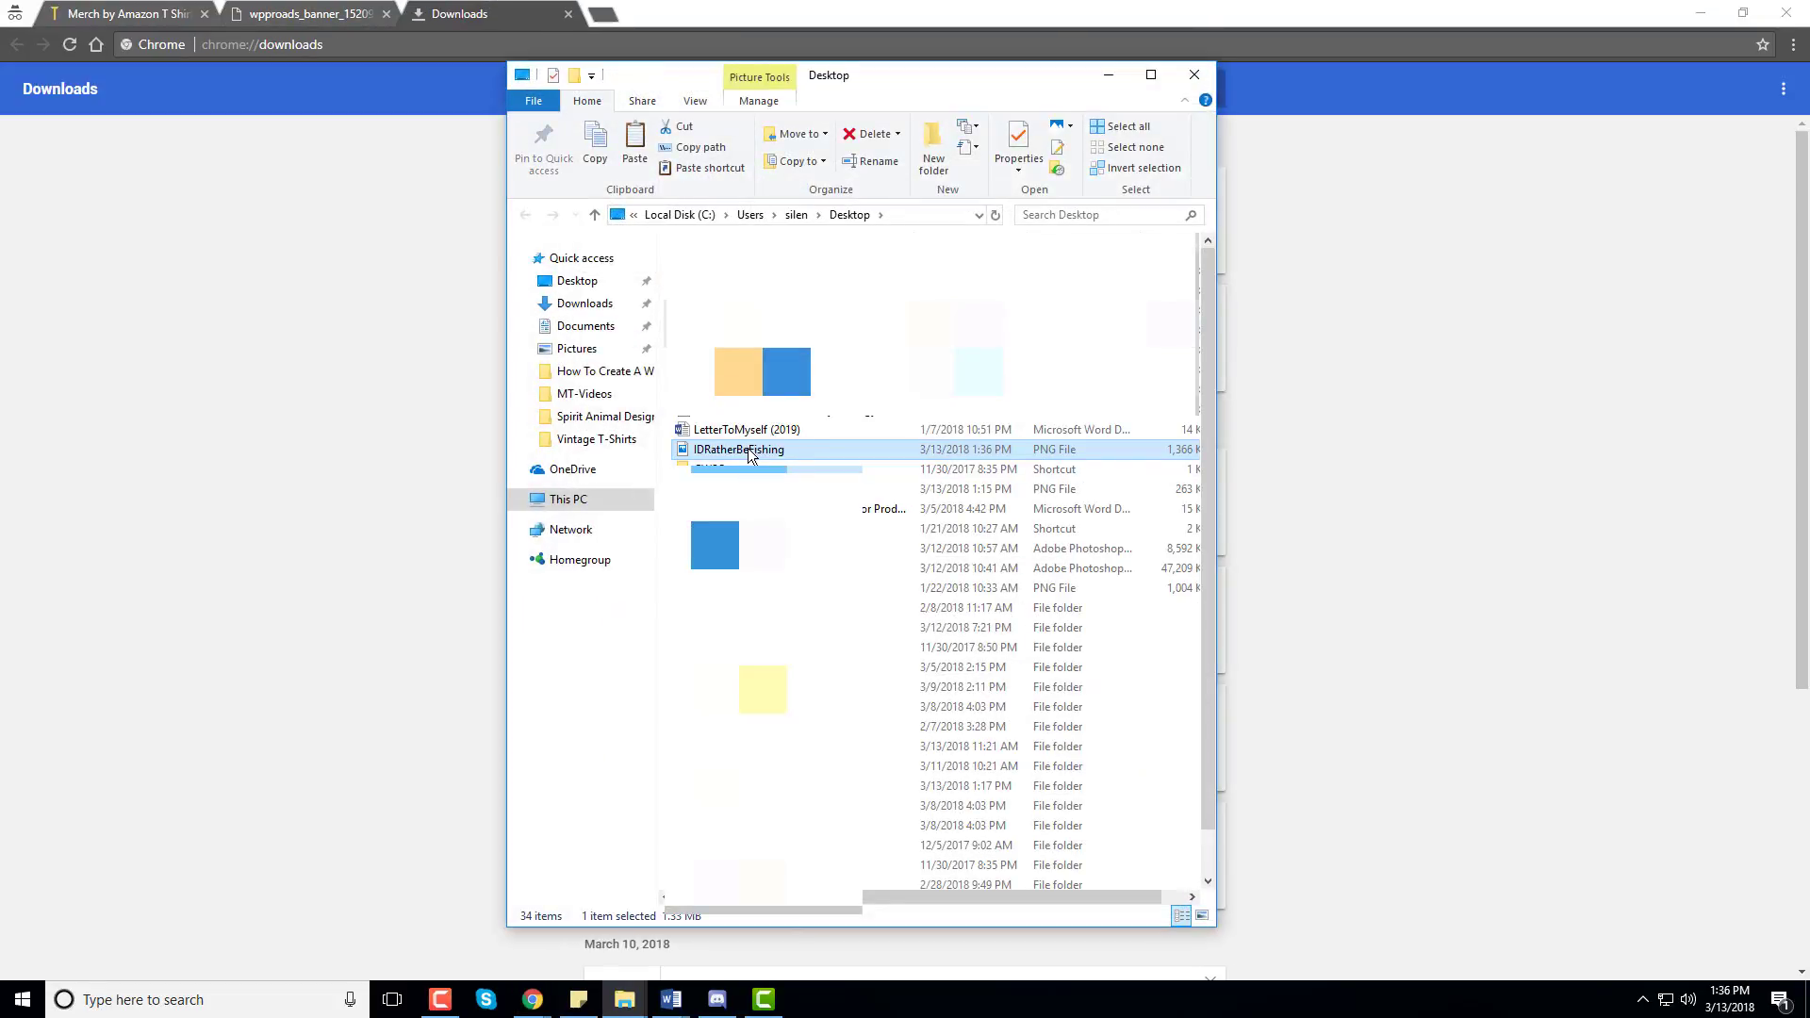
# Confirm IDRatherBeFishing.png is 4500 x 5400 in its Properties details, then close Explorer
pyautogui.rightClick(874, 451)
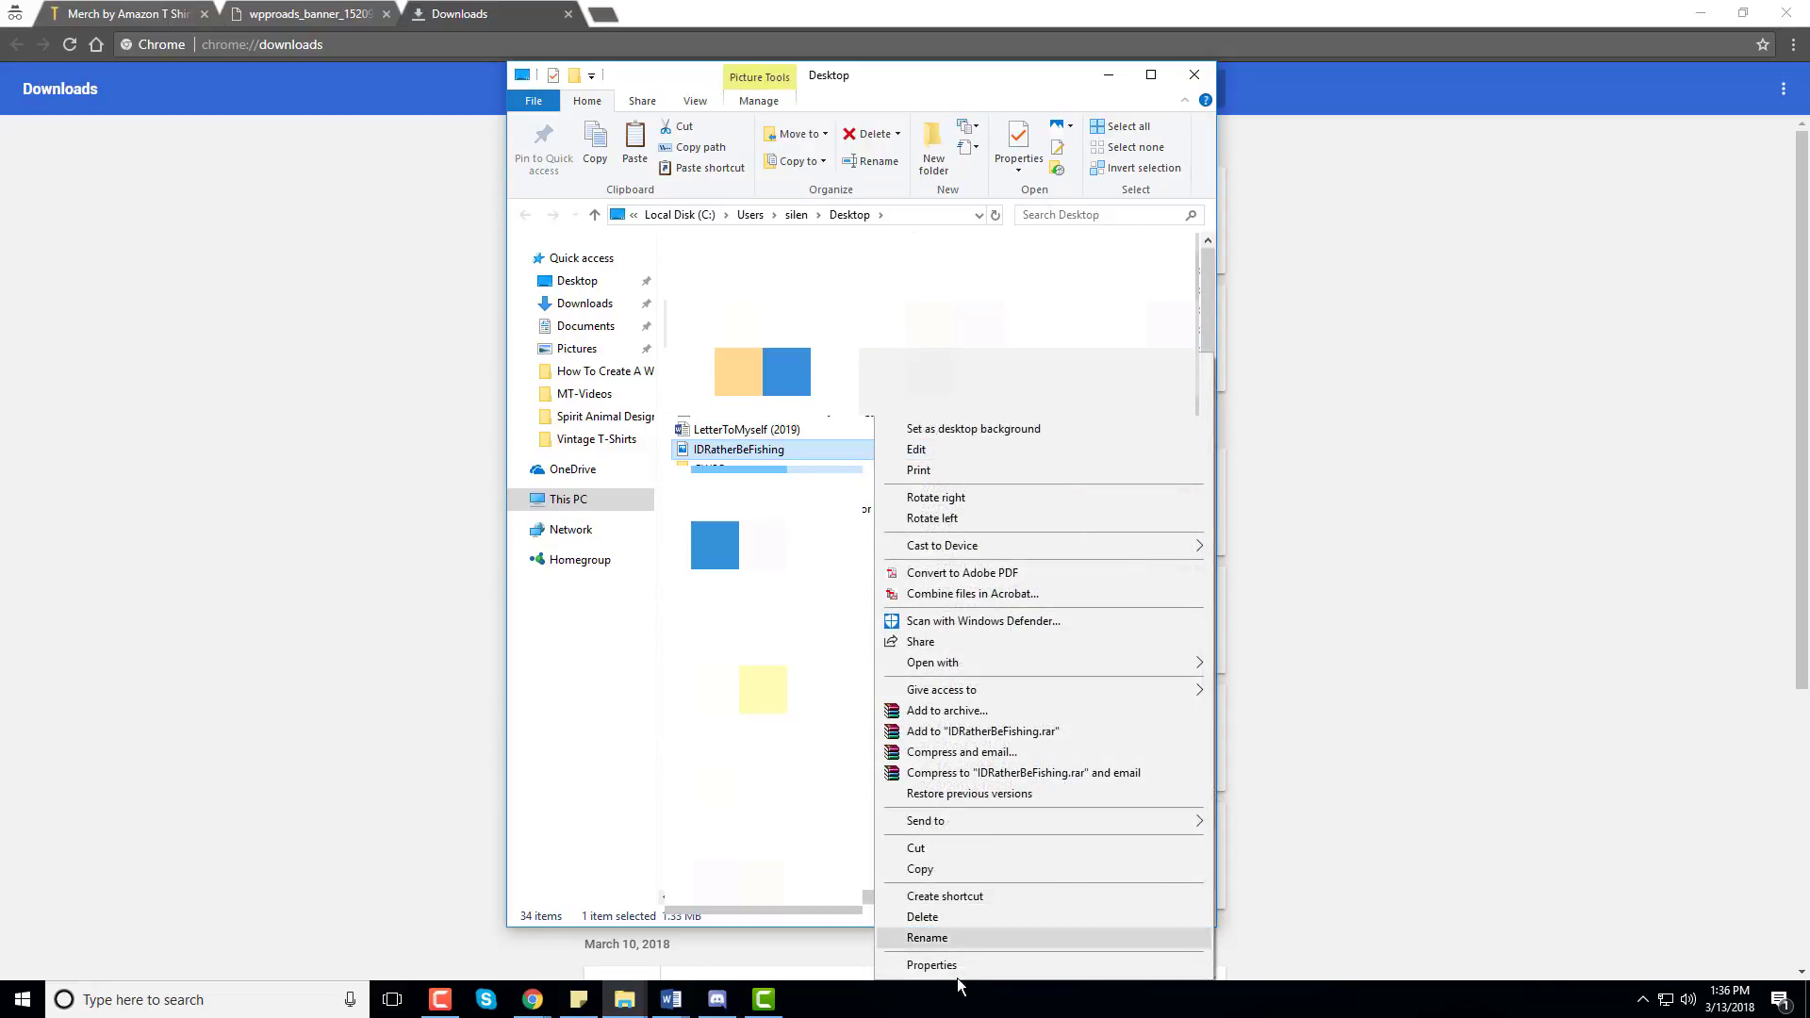
pyautogui.click(957, 965)
pyautogui.click(1002, 497)
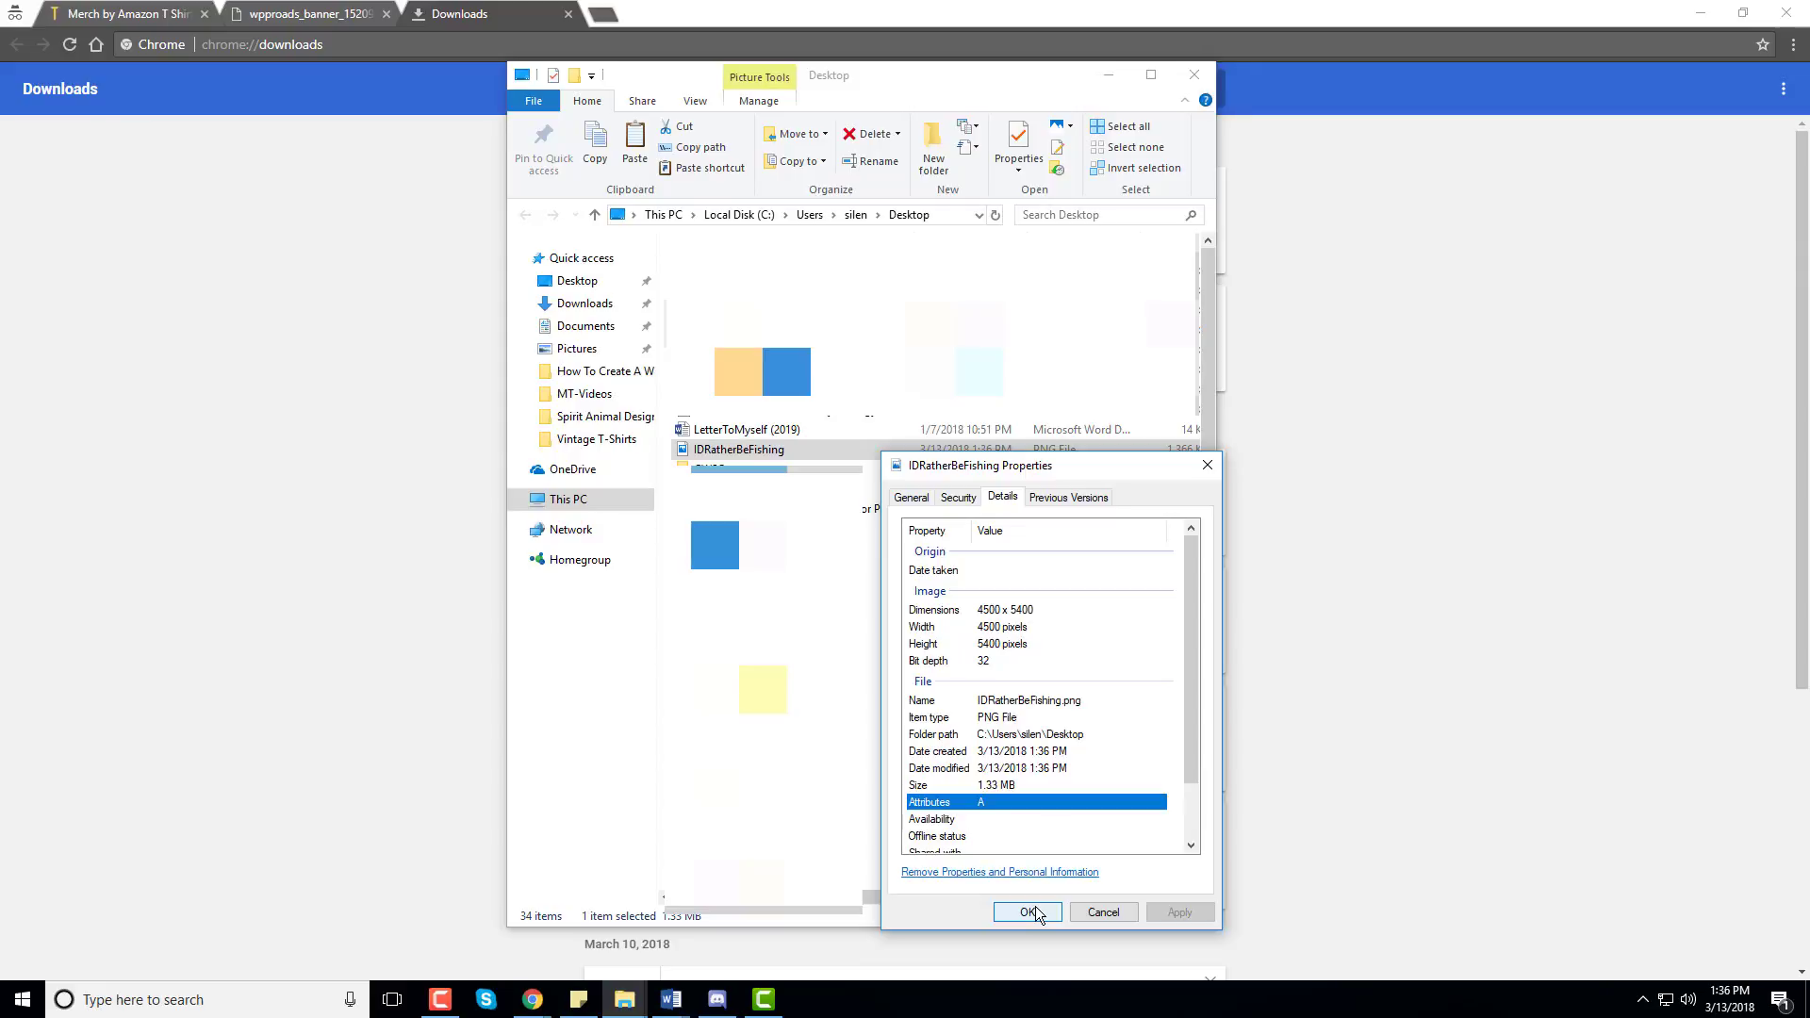
pyautogui.click(1208, 465)
pyautogui.click(1194, 74)
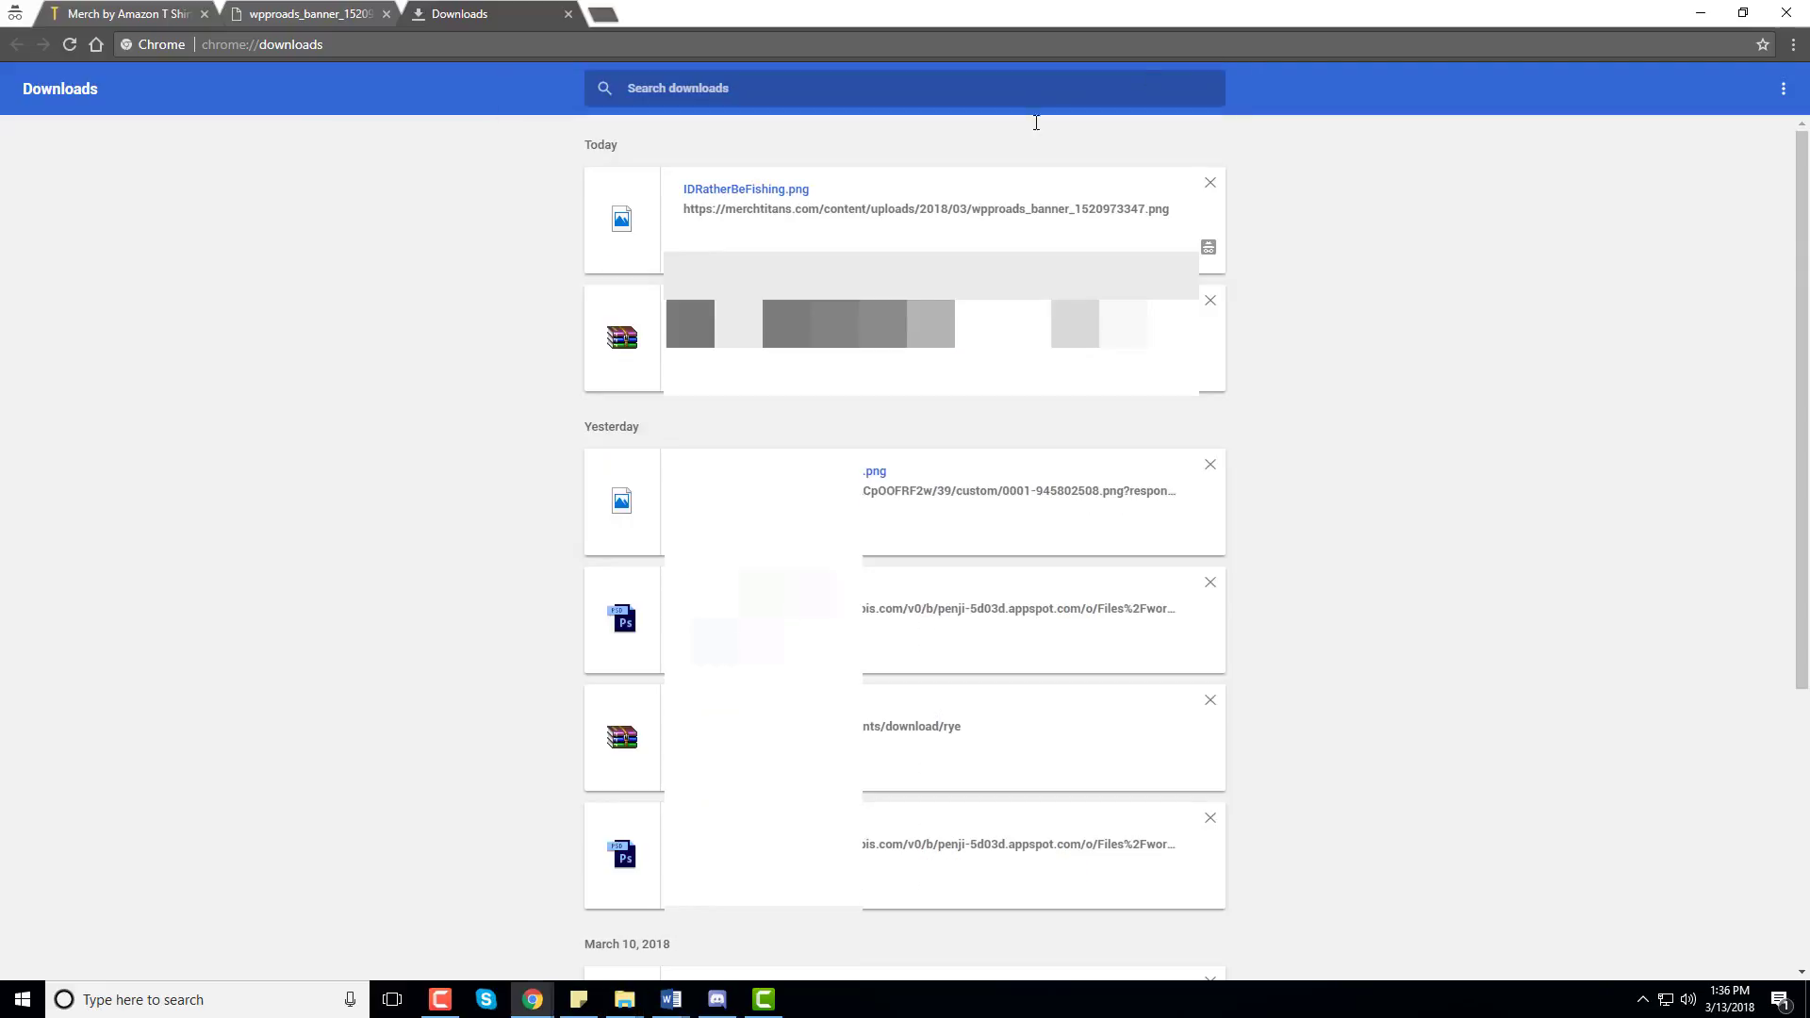
# Close the Downloads tab to return to the rendered I'D RATHER BE FISHING PNG
pyautogui.click(568, 14)
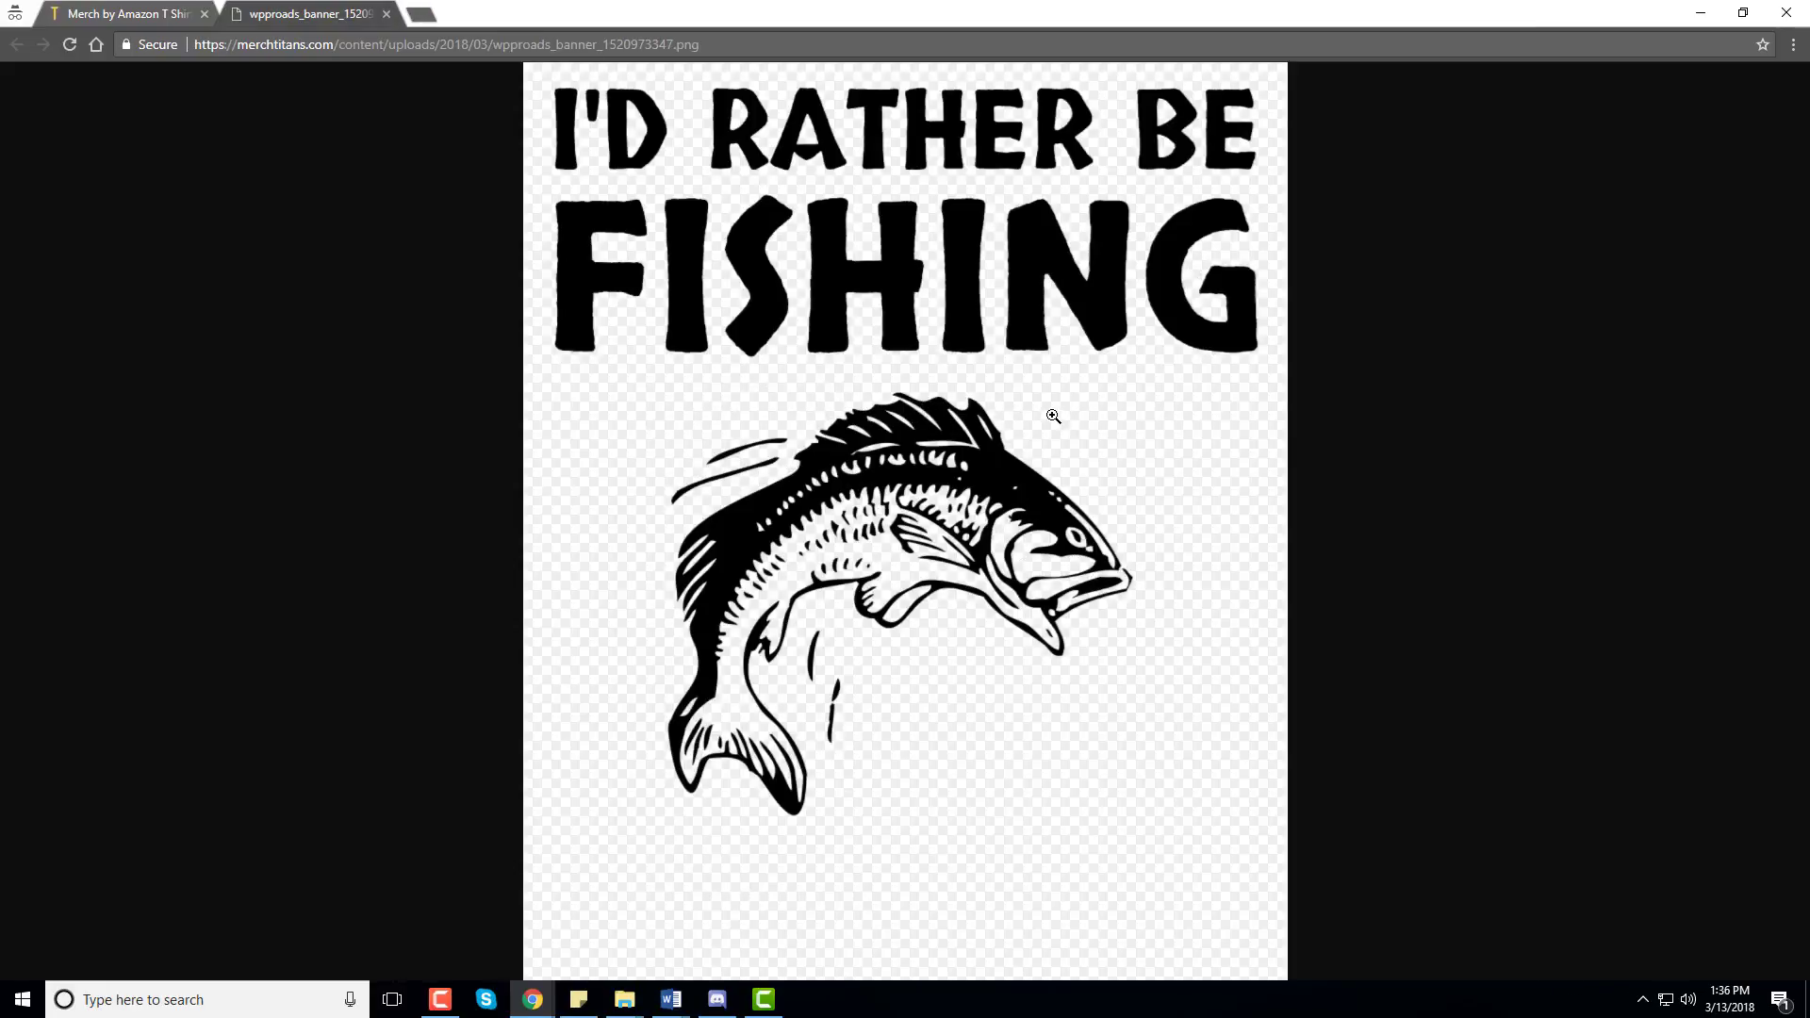